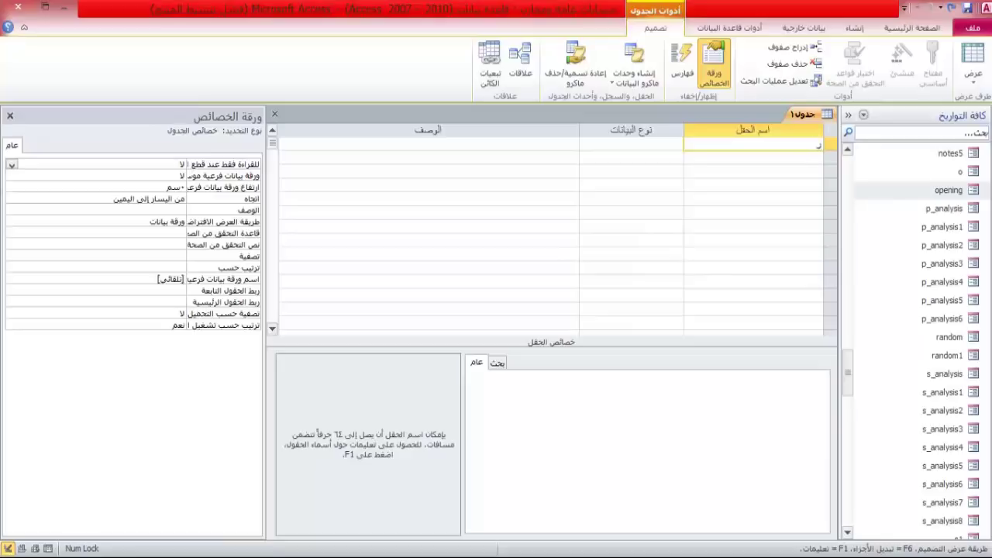
Name the first field of the new table "ترقيم الورق".
{"action": "type", "text": "قم"}
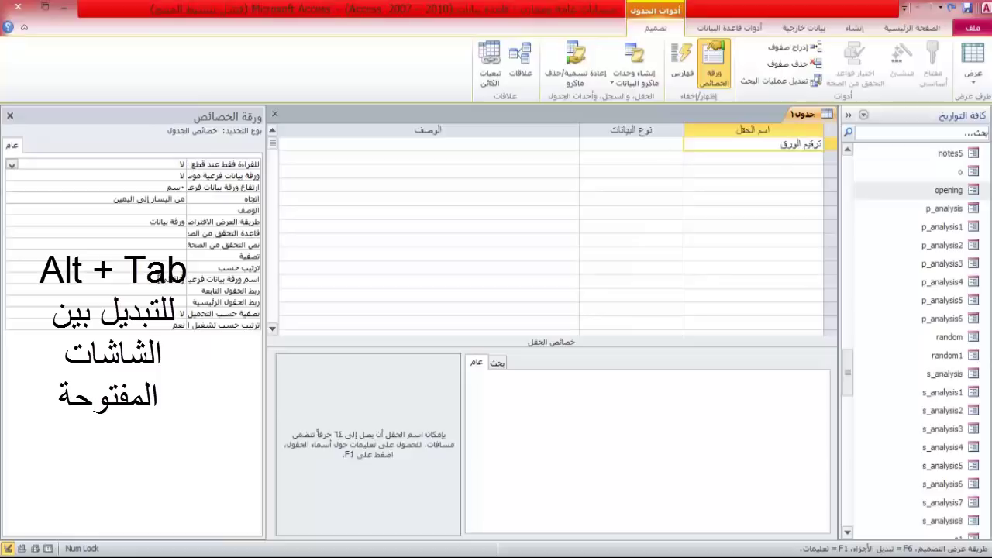
{"action": "left_click", "coordinate": [751, 156]}
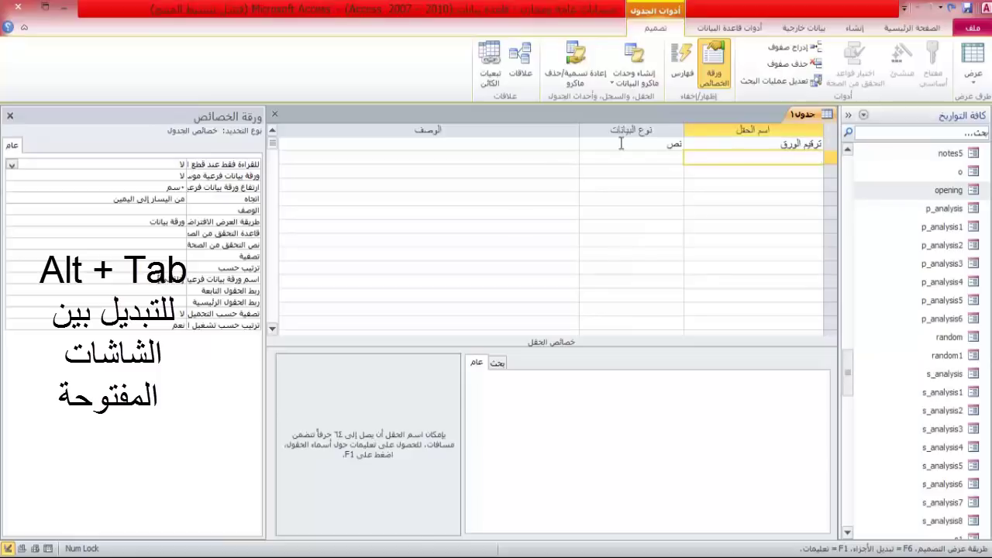
{"action": "left_click", "coordinate": [621, 143]}
{"action": "left_click", "coordinate": [586, 144]}
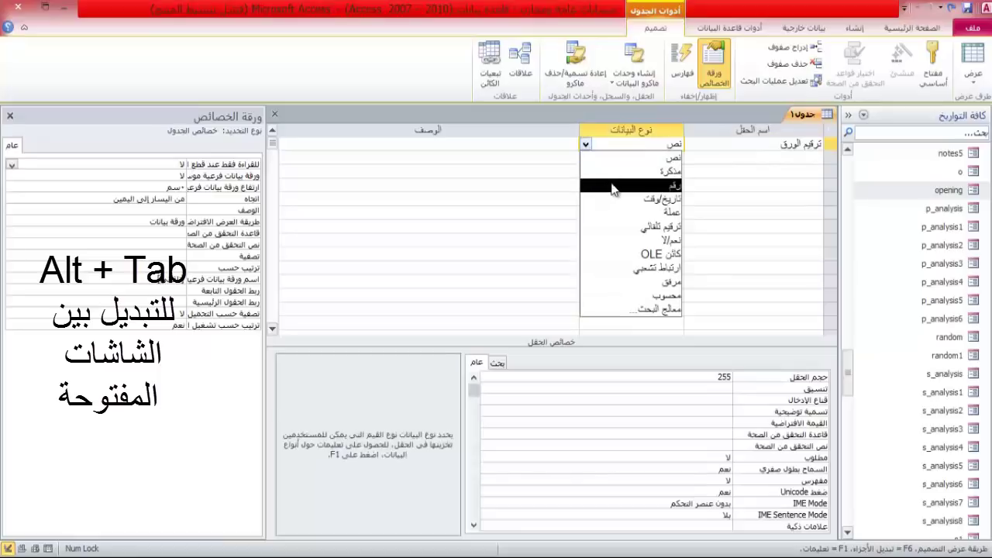
{"action": "left_click", "coordinate": [733, 158]}
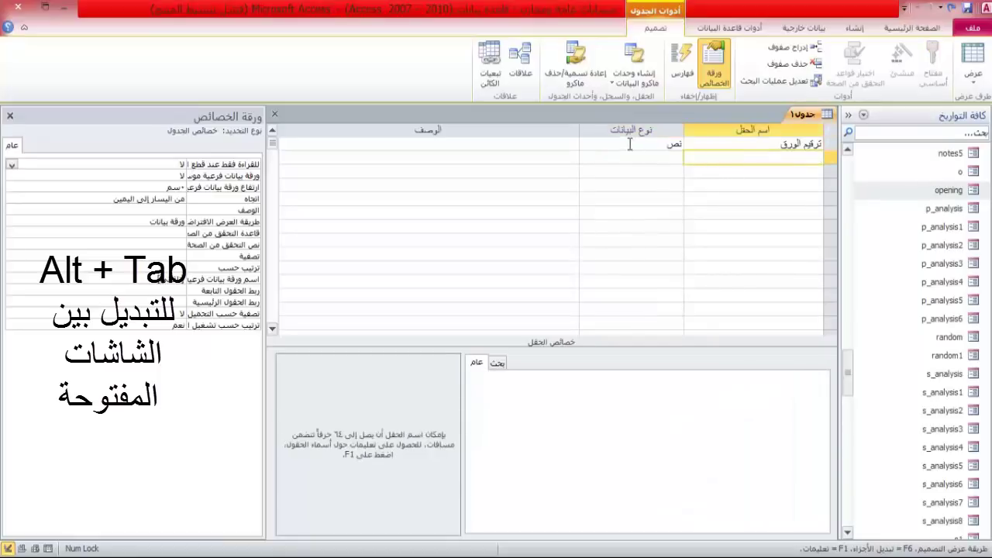
{"action": "left_click", "coordinate": [624, 144]}
{"action": "left_click", "coordinate": [587, 144]}
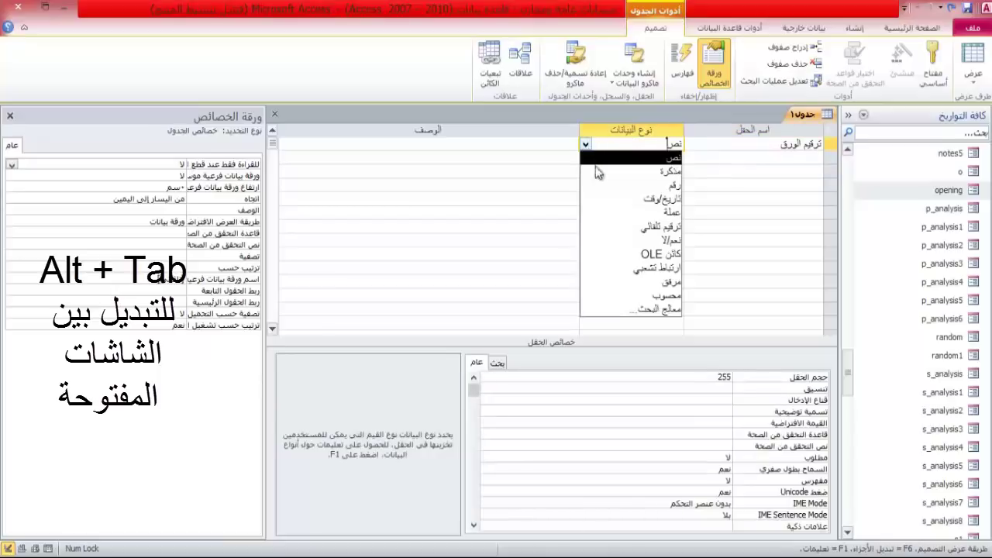
Enter "إدارة عمل محافظة" as the second field name of the table.
{"action": "left_click", "coordinate": [738, 154]}
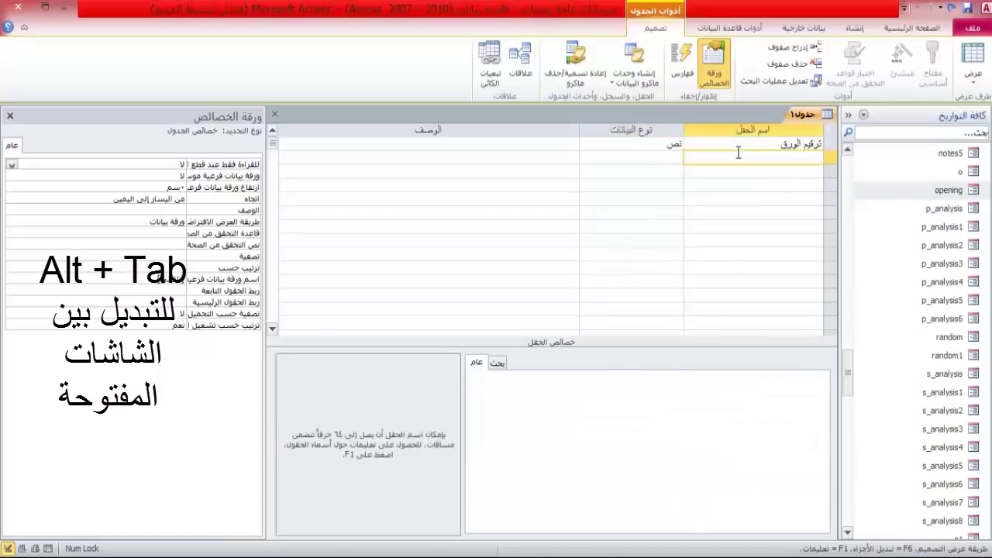
{"action": "type", "text": "إدارة عمل محافظة"}
{"action": "key", "text": "Down"}
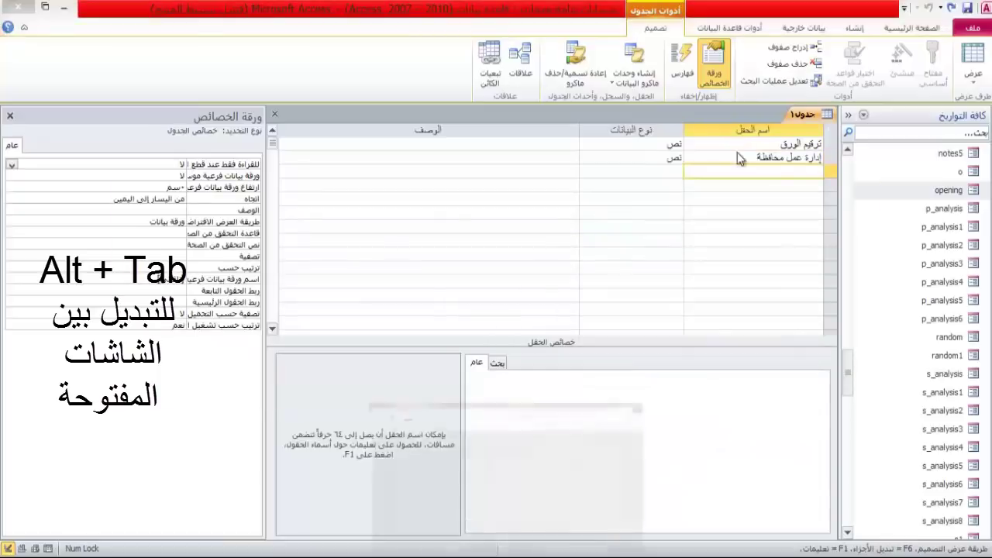
Switch to the Word form, copy the label "تاريخ الطلب" and paste it as the third field name in the Access table.
{"action": "key", "text": "alt+Tab"}
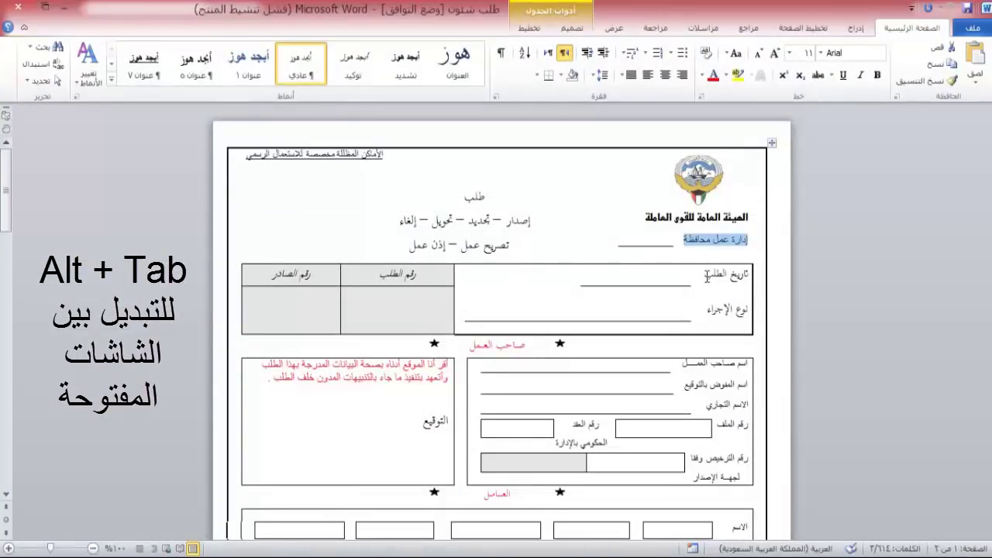
{"action": "left_click_drag", "start_coordinate": [706, 276], "coordinate": [750, 283]}
{"action": "key", "text": "ctrl+c"}
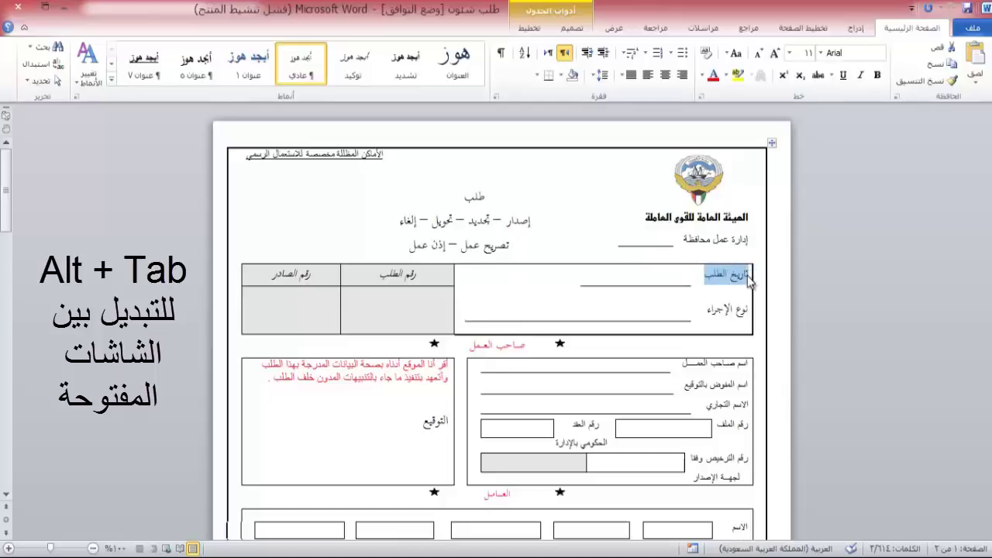
{"action": "key", "text": "alt+Tab"}
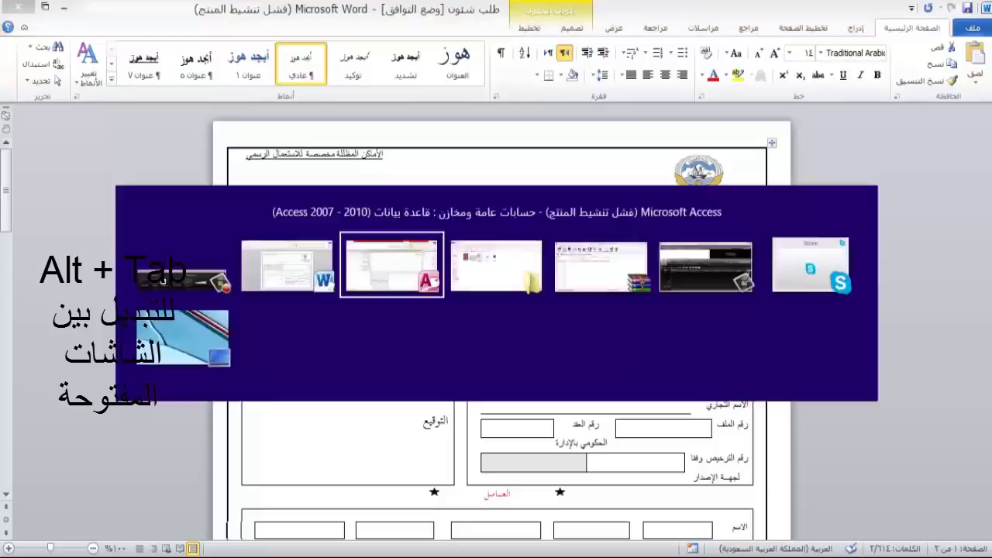
{"action": "key", "text": "ctrl+v"}
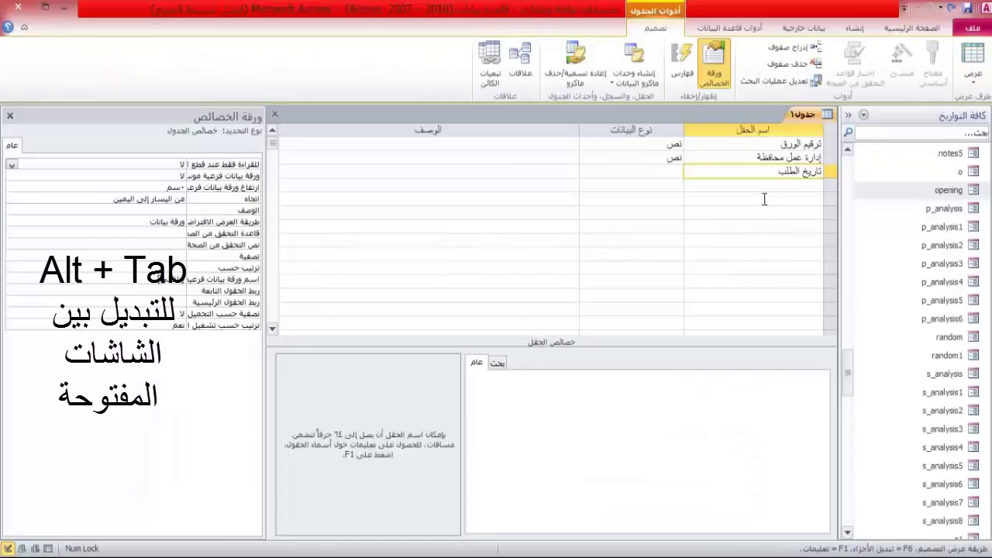
Copy the label "نوع الإجراء" from the Word form and paste it as the fourth field name in the Access table.
{"action": "key", "text": "alt+Tab"}
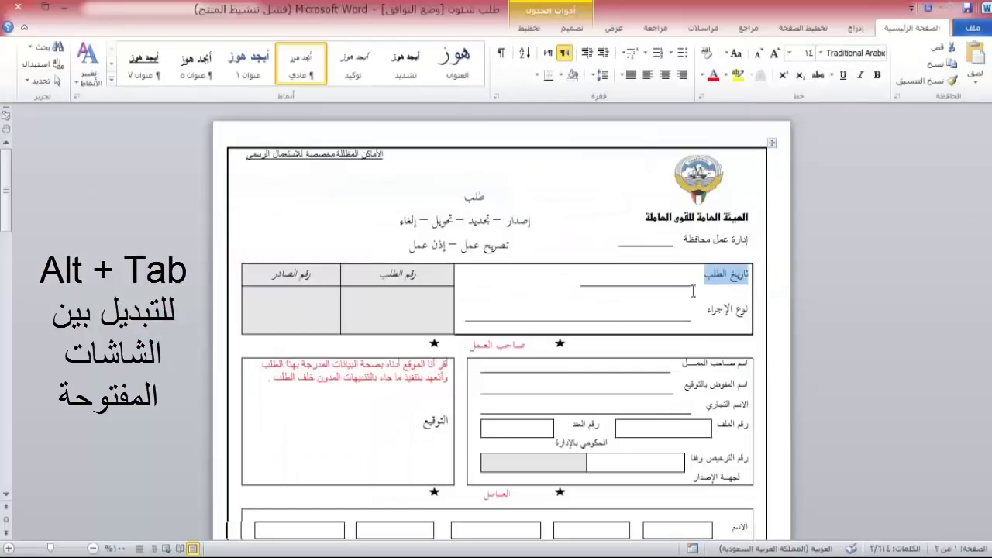
{"action": "left_click_drag", "start_coordinate": [705, 310], "coordinate": [748, 316]}
{"action": "key", "text": "ctrl+c"}
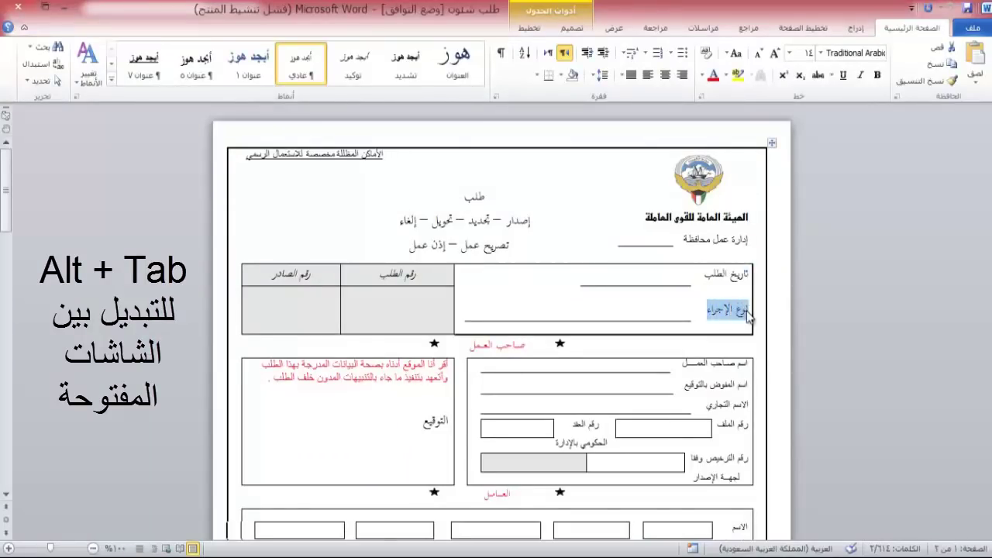
{"action": "key", "text": "alt+Tab"}
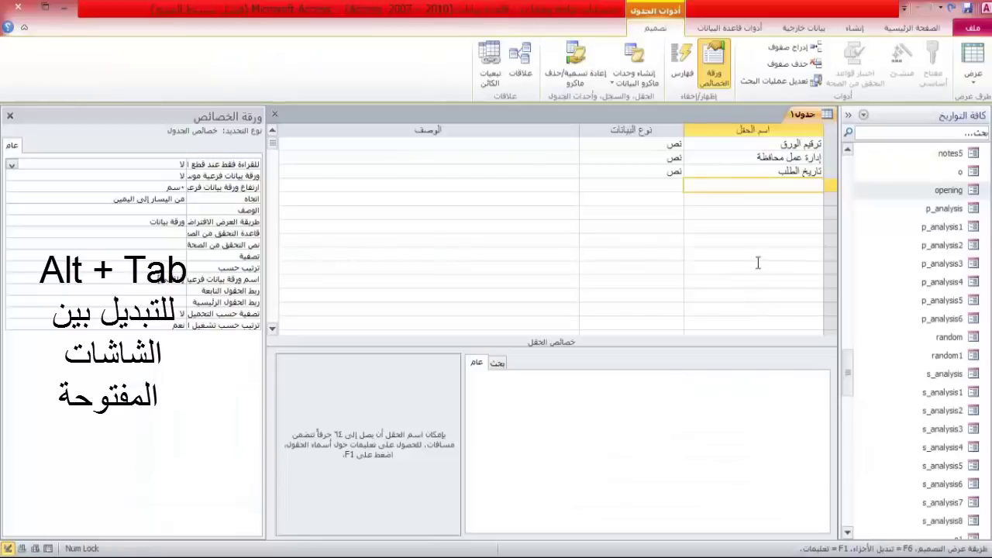
{"action": "key", "text": "ctrl+v"}
Copy the heading "رقم الطلب" from the Word form and paste it as the fifth field name in the Access table.
{"action": "key", "text": "alt+Tab"}
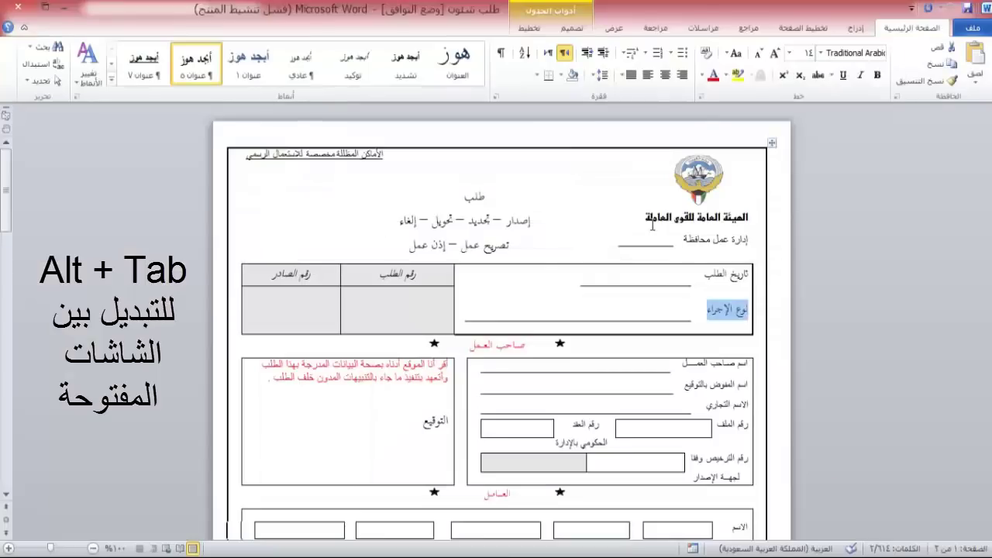
{"action": "left_click", "coordinate": [406, 273]}
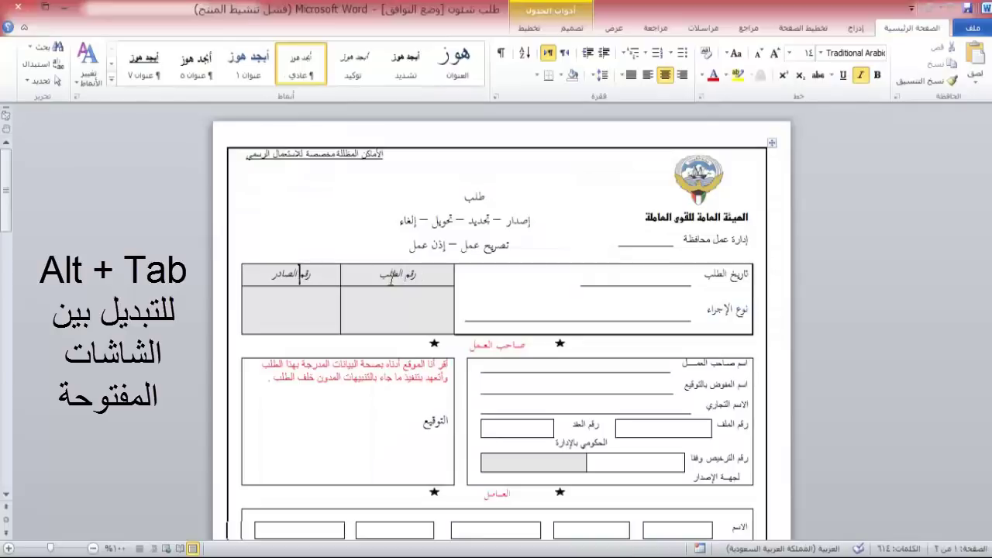
{"action": "left_click_drag", "start_coordinate": [389, 275], "coordinate": [416, 276]}
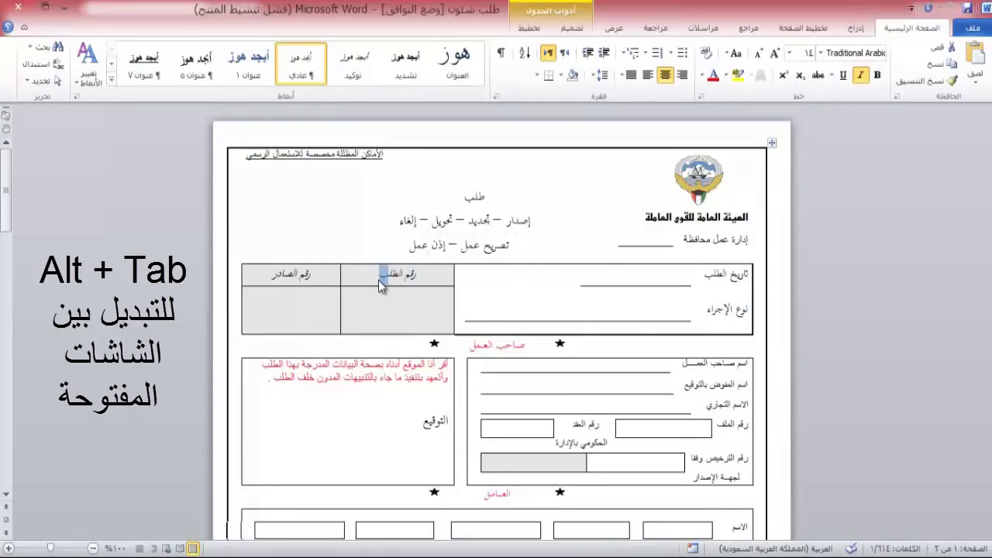
{"action": "left_click", "coordinate": [378, 276]}
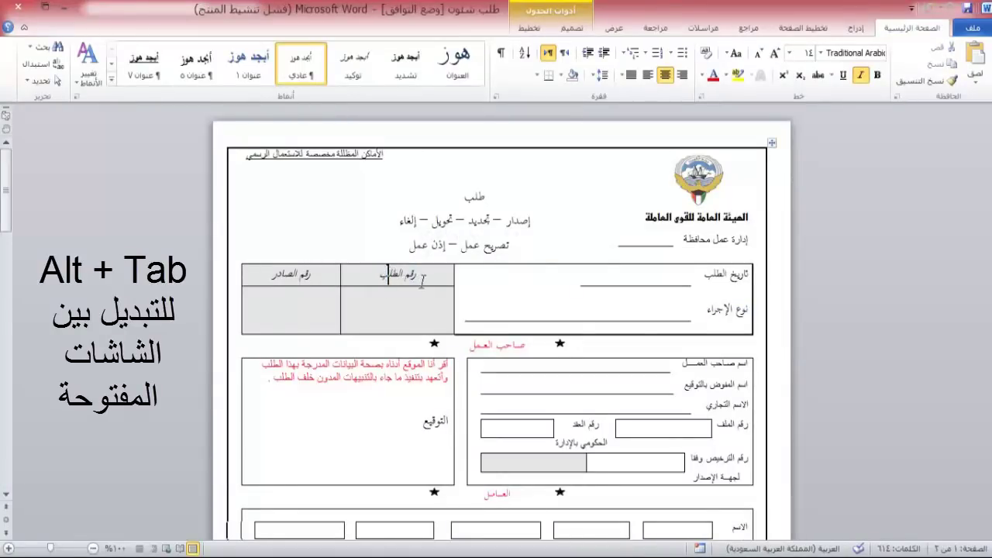
{"action": "mouse_move", "coordinate": [421, 276]}
{"action": "left_mouse_down"}
{"action": "mouse_move", "coordinate": [378, 275]}
{"action": "mouse_move", "coordinate": [418, 277]}
{"action": "left_mouse_up"}
{"action": "key", "text": "ctrl+c"}
{"action": "left_click", "coordinate": [416, 275]}
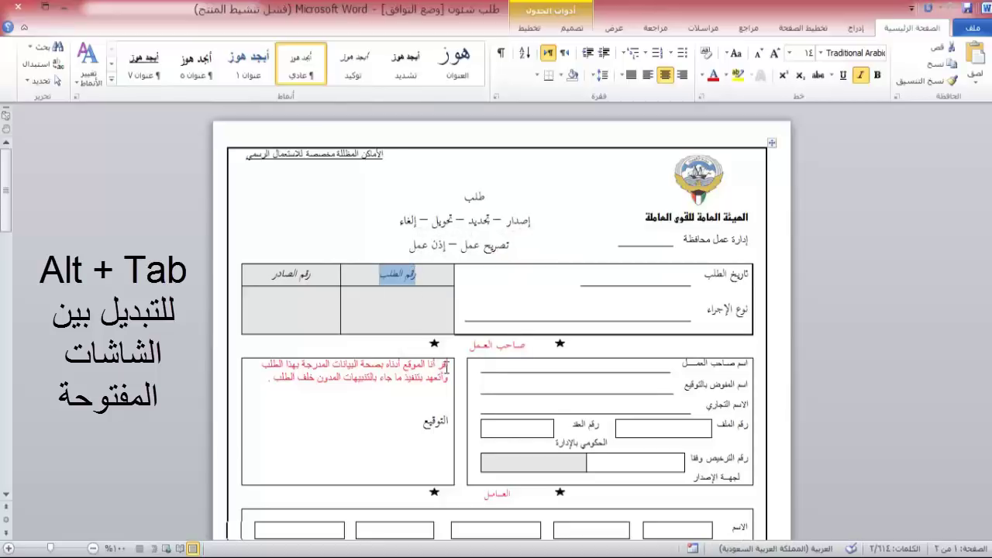
{"action": "key", "text": "alt+Tab"}
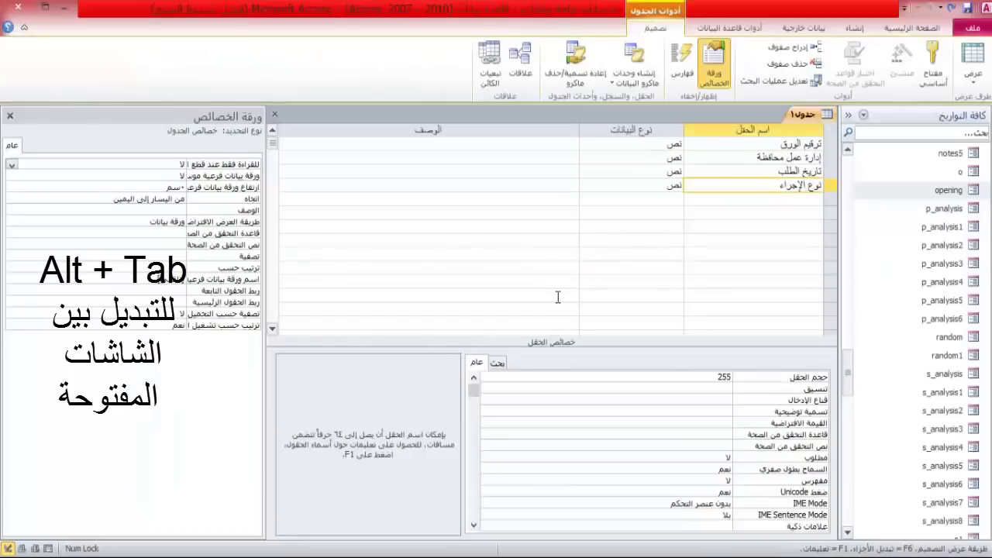
{"action": "key", "text": "Down"}
{"action": "key", "text": "ctrl+v"}
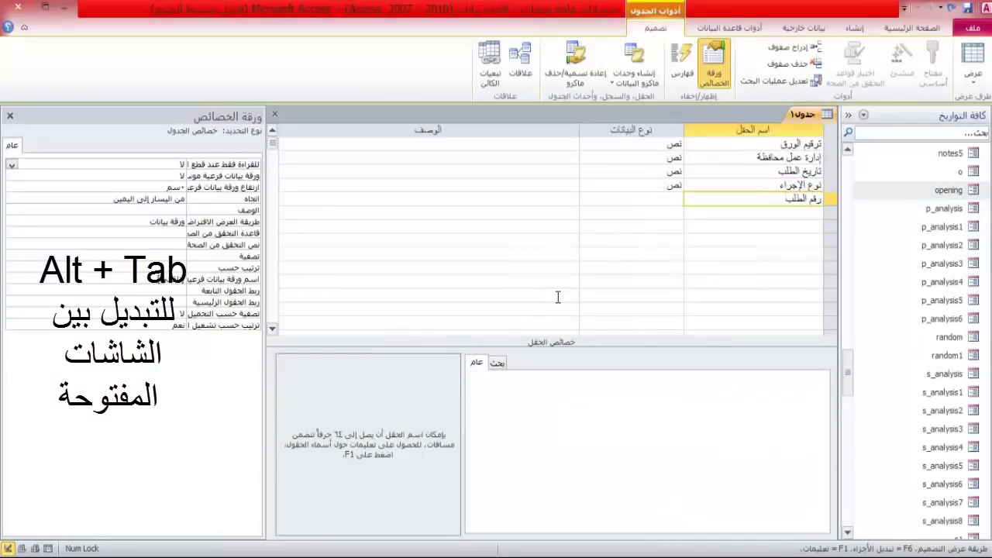
Copy the heading "رقم الصادر" from the Word form and add it as the sixth field name in the Access table.
{"action": "key", "text": "alt+Tab"}
{"action": "left_click_drag", "start_coordinate": [271, 276], "coordinate": [310, 281]}
{"action": "key", "text": "ctrl+c"}
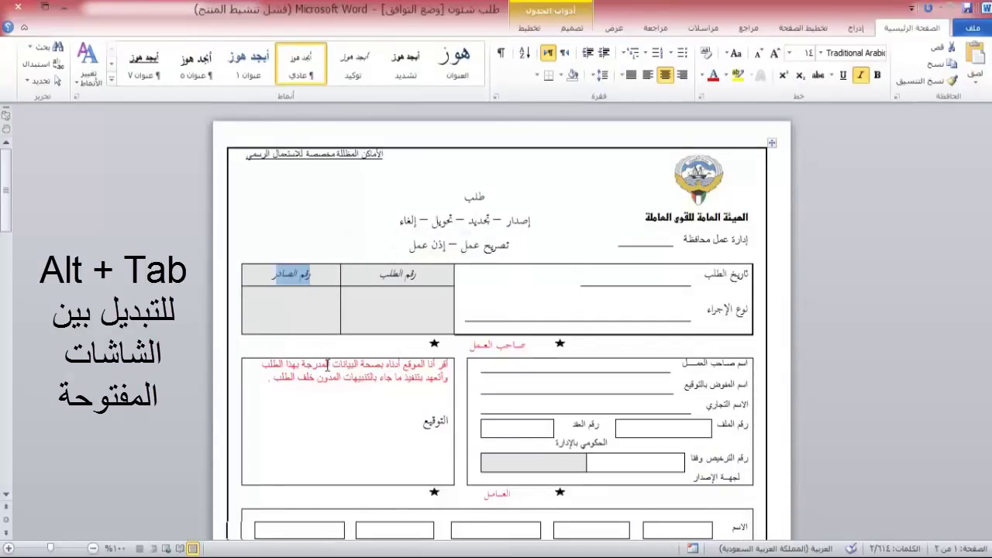
{"action": "key", "text": "alt+Tab"}
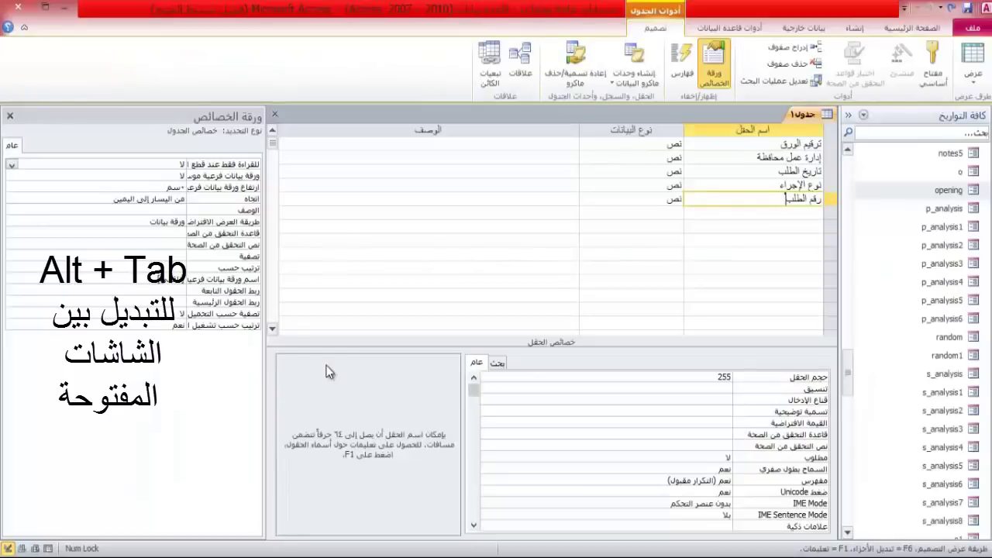
{"action": "key", "text": "Down"}
{"action": "key", "text": "ctrl+v"}
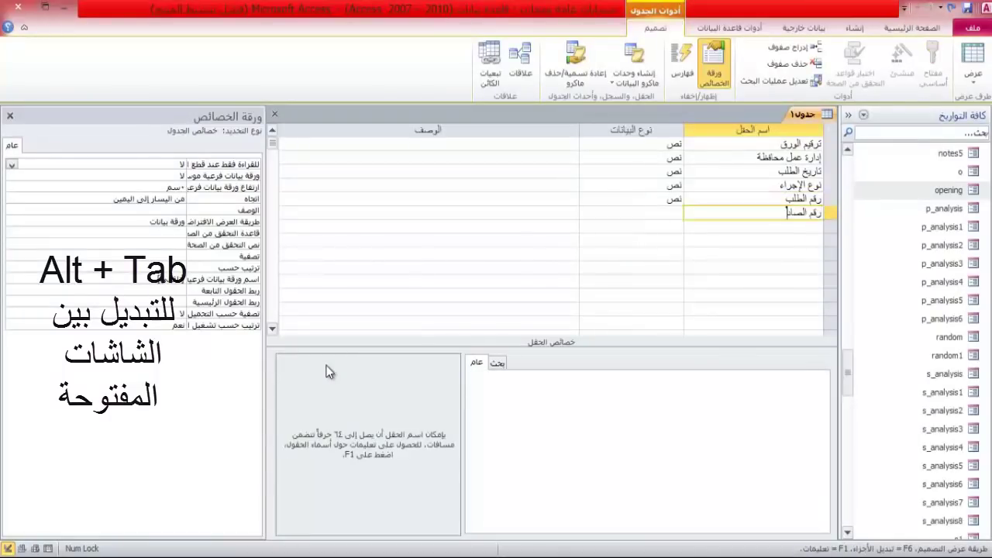
{"action": "key", "text": "Down"}
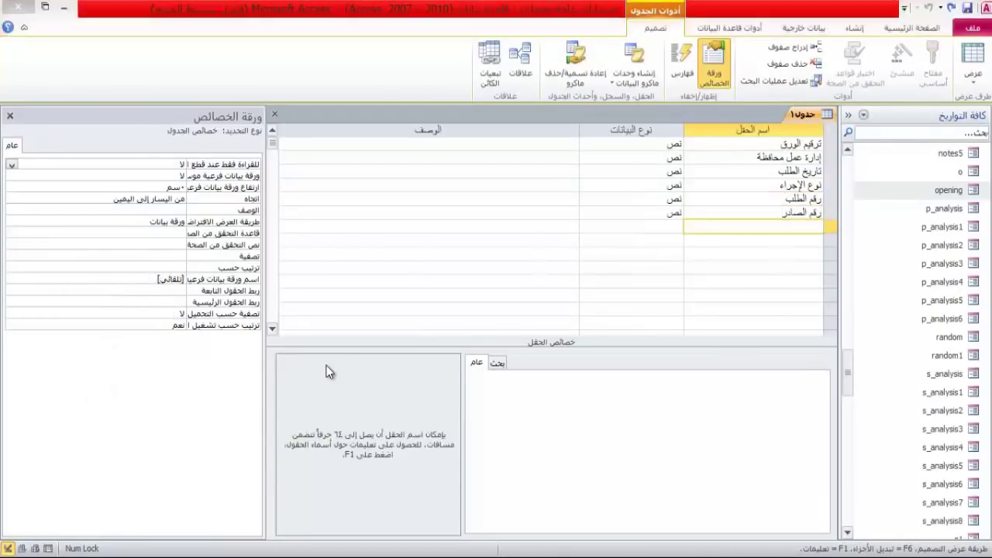
Copy the label "اسم صاحب العمل" from the Word form and paste it as the seventh field name in the Access table.
{"action": "key", "text": "alt+Tab"}
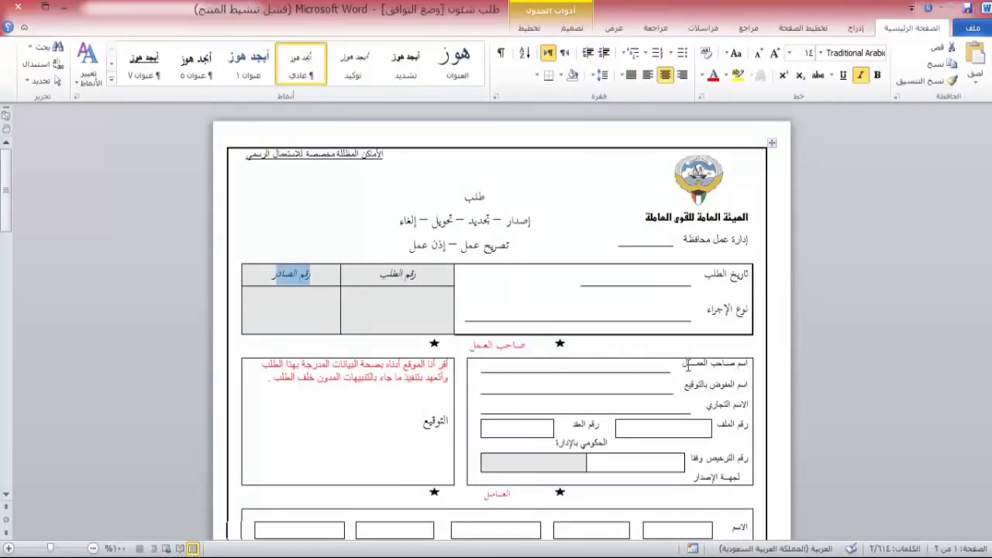
{"action": "left_click_drag", "start_coordinate": [686, 366], "coordinate": [750, 371]}
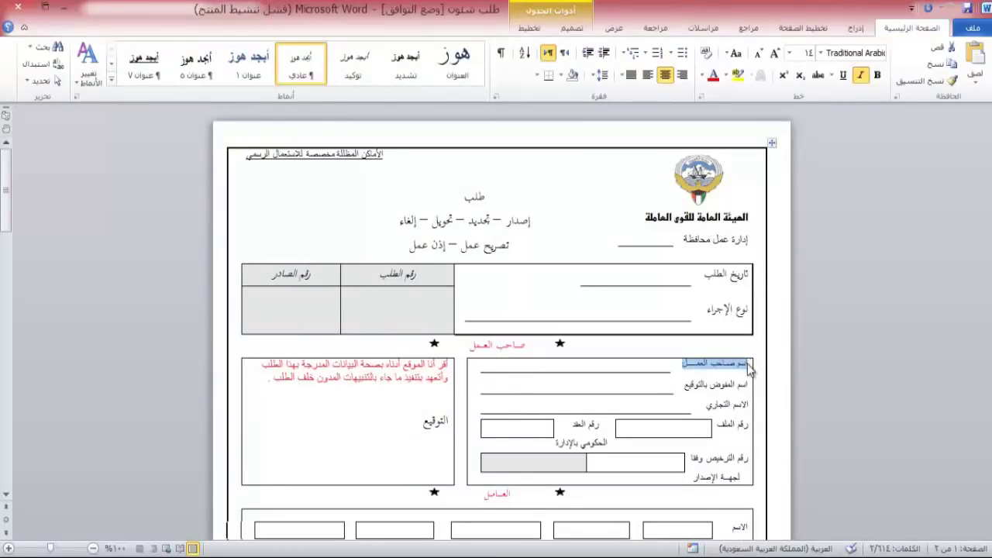
{"action": "key", "text": "ctrl+c"}
{"action": "key", "text": "alt+Tab"}
{"action": "key", "text": "ctrl+v"}
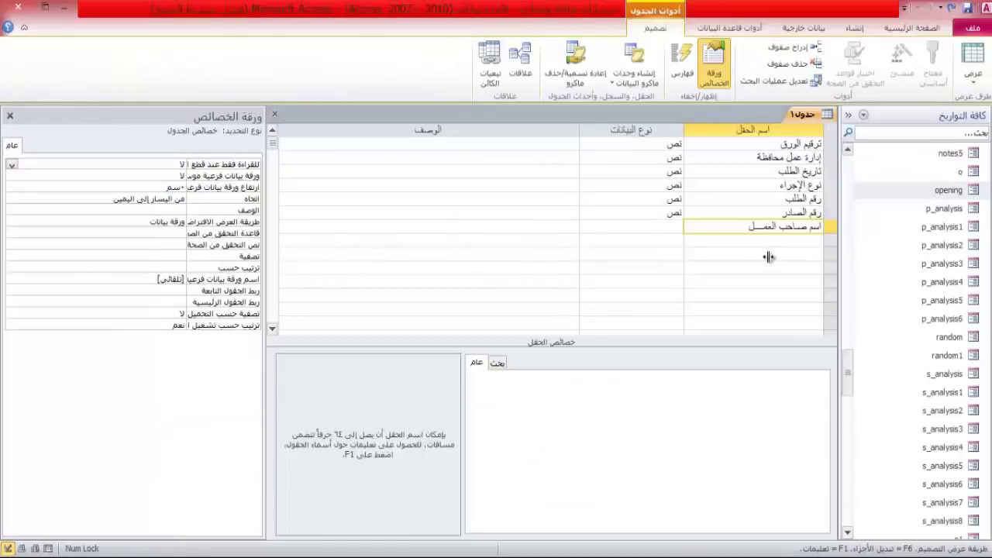
Copy the label "اسم المفوض بالتوقيع" from the Word form and paste it as the eighth field name in the Access table.
{"action": "key", "text": "alt+Tab"}
{"action": "left_click_drag", "start_coordinate": [683, 385], "coordinate": [750, 391]}
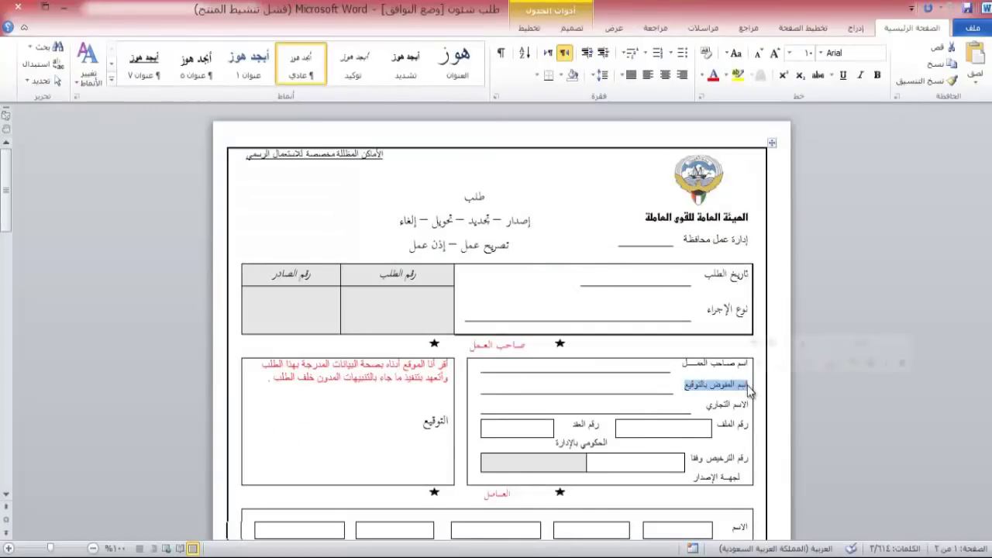
{"action": "key", "text": "ctrl+c"}
{"action": "key", "text": "alt+Tab"}
{"action": "left_click", "coordinate": [766, 239]}
{"action": "key", "text": "ctrl+v"}
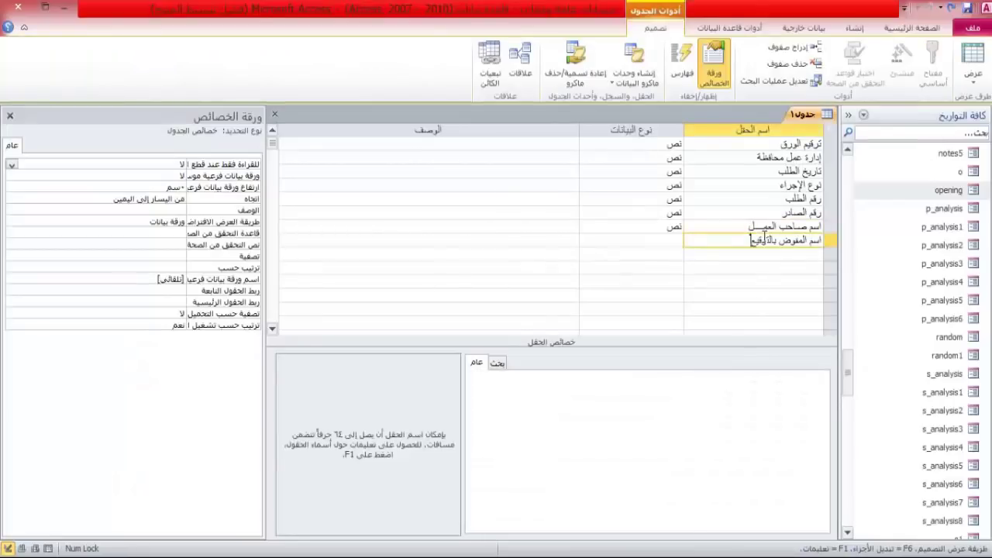
Copy the label "الاسم التجاري" from the Word form and paste it as the ninth field name in the Access table.
{"action": "key", "text": "alt+Tab"}
{"action": "left_click_drag", "start_coordinate": [707, 404], "coordinate": [751, 430]}
{"action": "key", "text": "ctrl+c"}
{"action": "key", "text": "alt+Tab"}
Copy the label "رقم الملف" from the Word form and paste it as the tenth field name in the Access table.
{"action": "key", "text": "alt+Tab"}
{"action": "key", "text": "ctrl+c"}
{"action": "key", "text": "alt+Tab"}
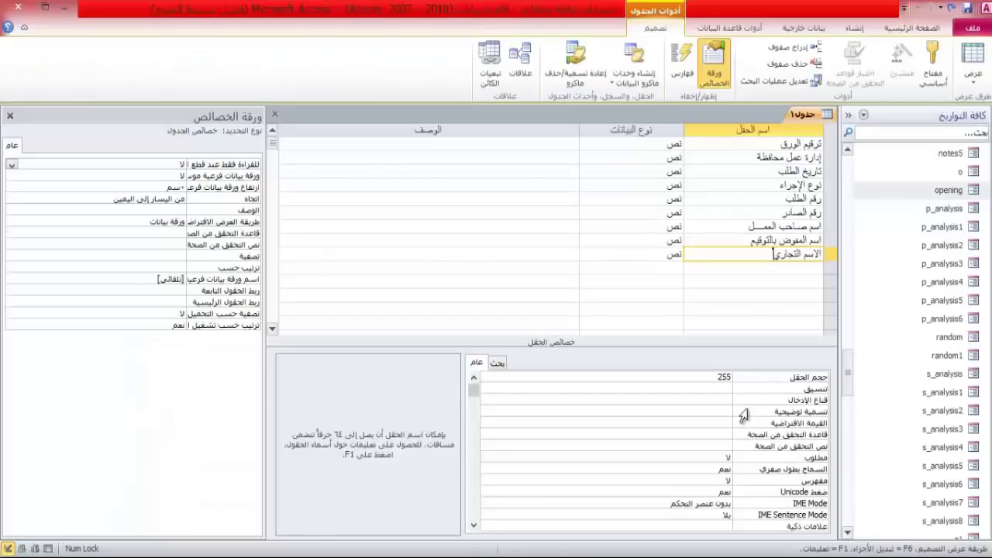
{"action": "left_click", "coordinate": [764, 272]}
{"action": "key", "text": "ctrl+v"}
Copy the label "رقم العقد" from the Word form and paste it as the eleventh field name in the Access table.
{"action": "key", "text": "alt+Tab"}
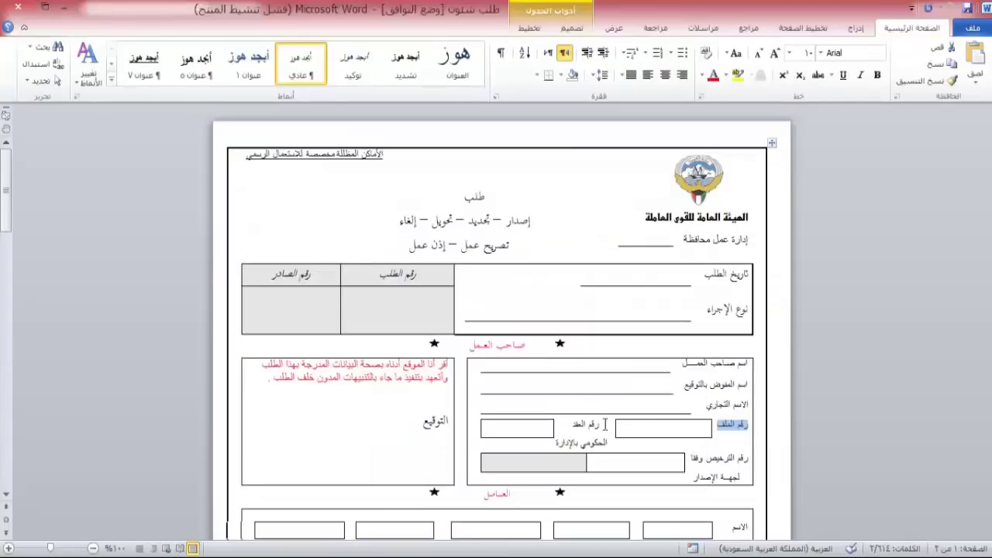
{"action": "left_click_drag", "start_coordinate": [600, 424], "coordinate": [569, 425]}
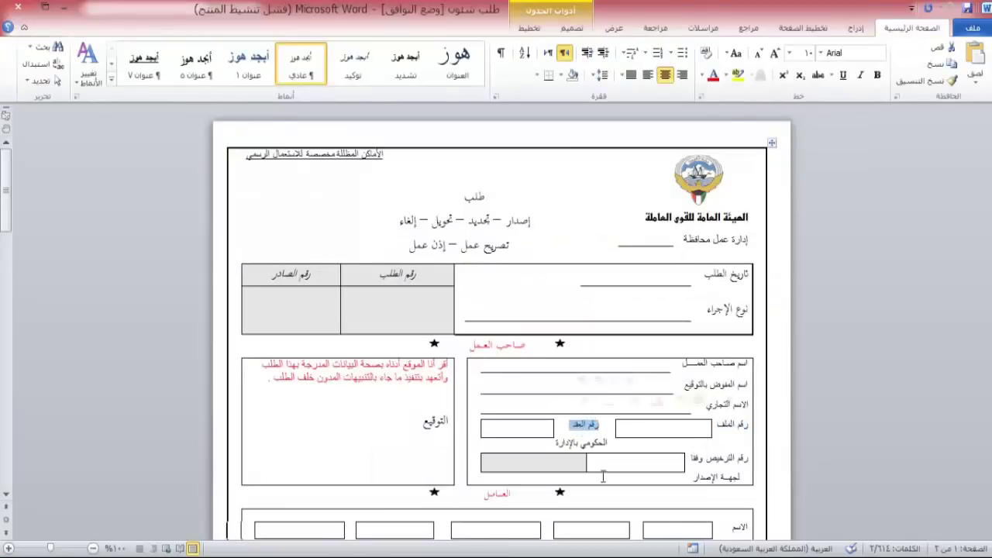
{"action": "key", "text": "alt+Tab"}
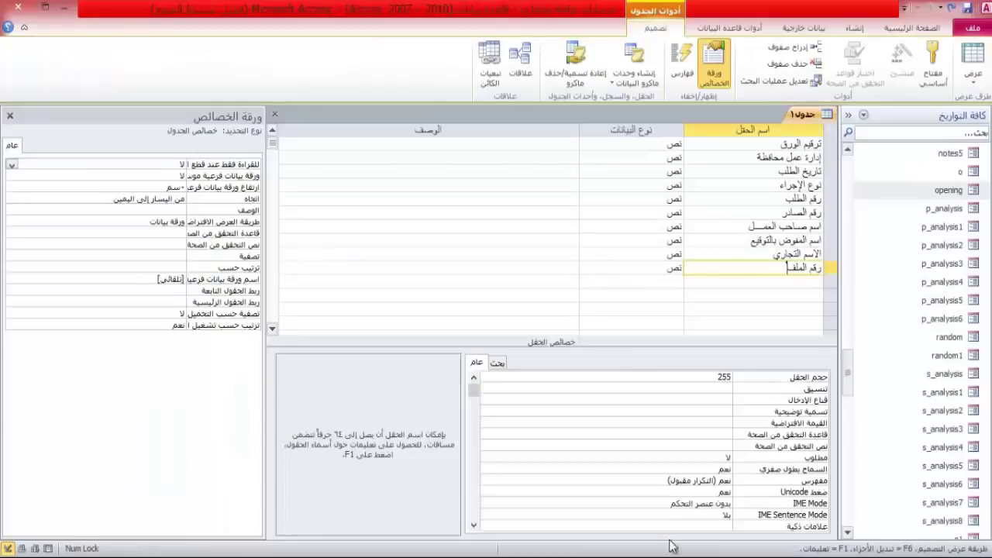
{"action": "left_click", "coordinate": [782, 282]}
{"action": "key", "text": "ctrl+v"}
{"action": "key", "text": "alt+Tab"}
{"action": "key", "text": "alt+Tab"}
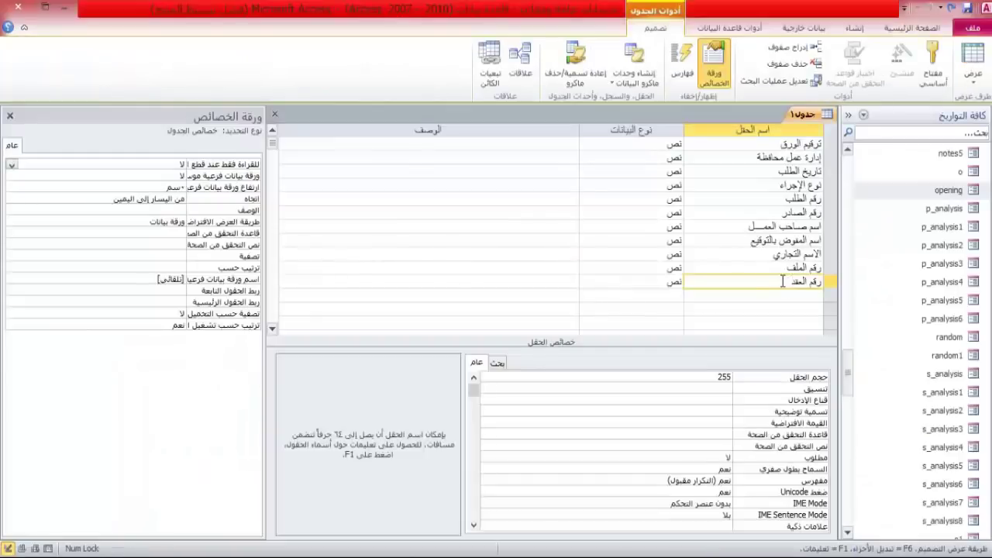
Copy the two-line label "رقم الترخيص وفقا لجهة الإصدار" from the Word form and paste it as the twelfth field name in the Access table.
{"action": "key", "text": "alt+Tab"}
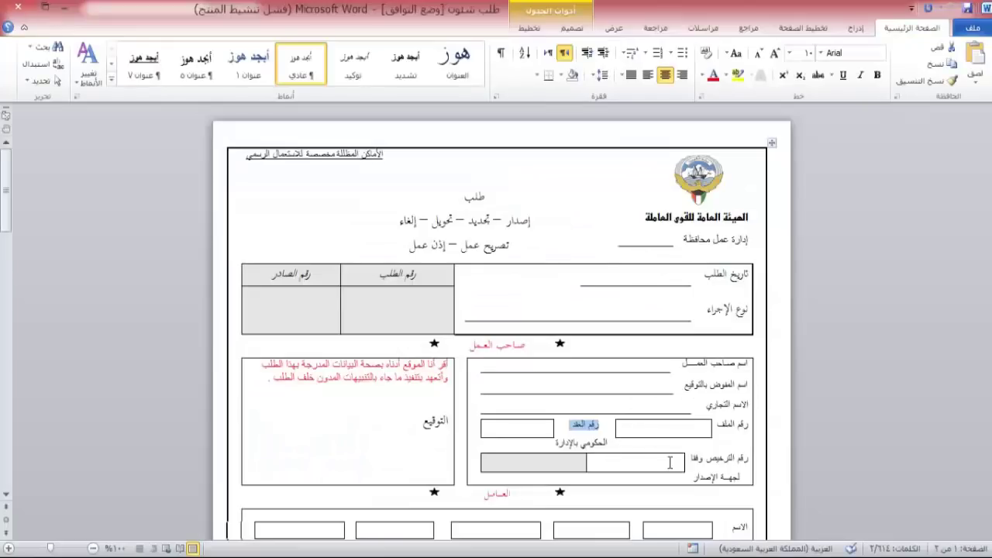
{"action": "left_click_drag", "start_coordinate": [750, 459], "coordinate": [691, 465]}
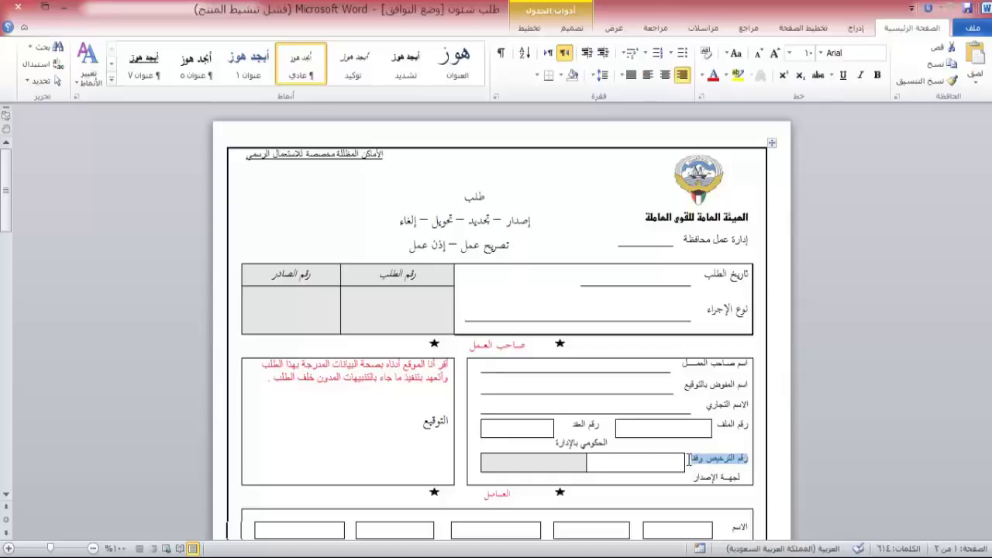
{"action": "key", "text": "alt+Tab"}
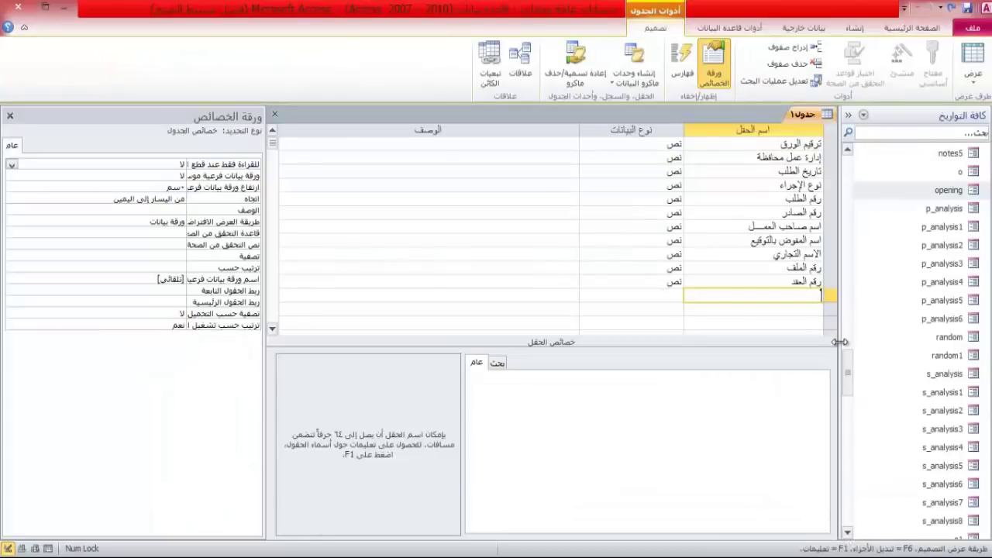
{"action": "key", "text": "alt+Tab"}
{"action": "left_click_drag", "start_coordinate": [696, 484], "coordinate": [748, 479]}
{"action": "key", "text": "alt+Tab"}
{"action": "key", "text": "ctrl+v"}
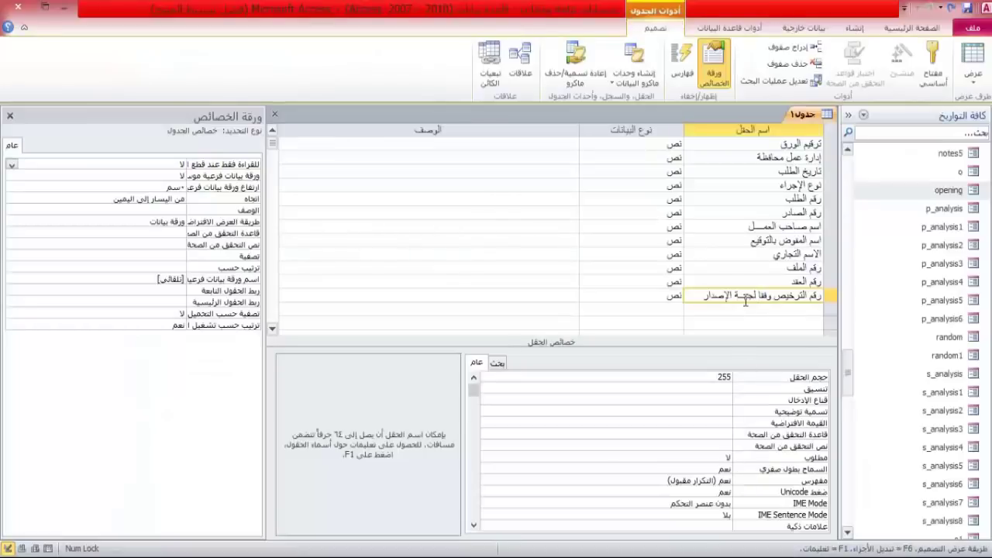
{"action": "key", "text": "Down"}
Copy the label "الحكومي بالإدارة" from the Word form and paste it as the thirteenth field name in the Access table.
{"action": "key", "text": "alt+Tab"}
{"action": "left_click_drag", "start_coordinate": [569, 443], "coordinate": [608, 440]}
{"action": "key", "text": "ctrl+c"}
{"action": "key", "text": "alt+Tab"}
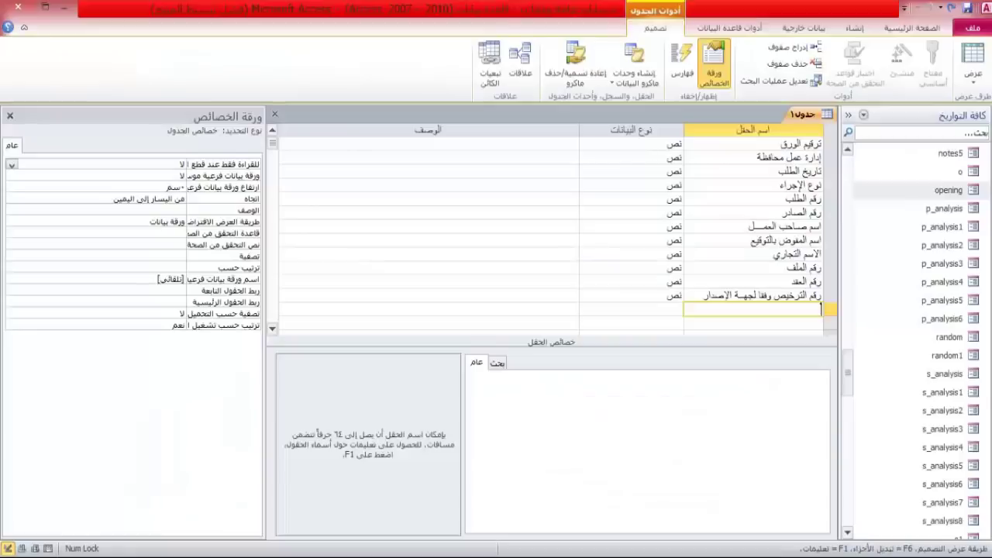
{"action": "key", "text": "ctrl+v"}
{"action": "key", "text": "Down"}
Copy the label "الاسم" from the worker section of the Word form and add it to the Access table as field "الاسم١".
{"action": "key", "text": "alt+Tab"}
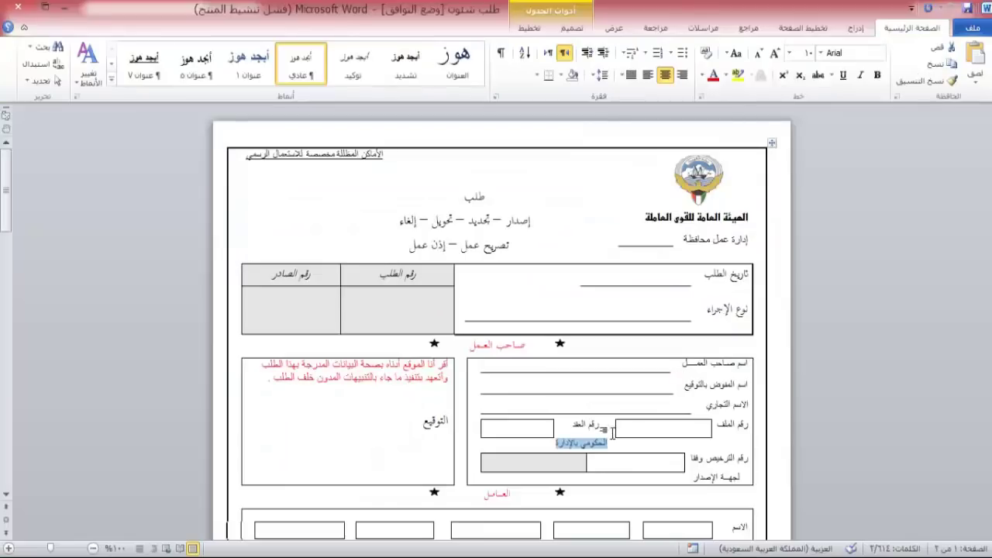
{"action": "left_click_drag", "start_coordinate": [7, 203], "coordinate": [22, 256]}
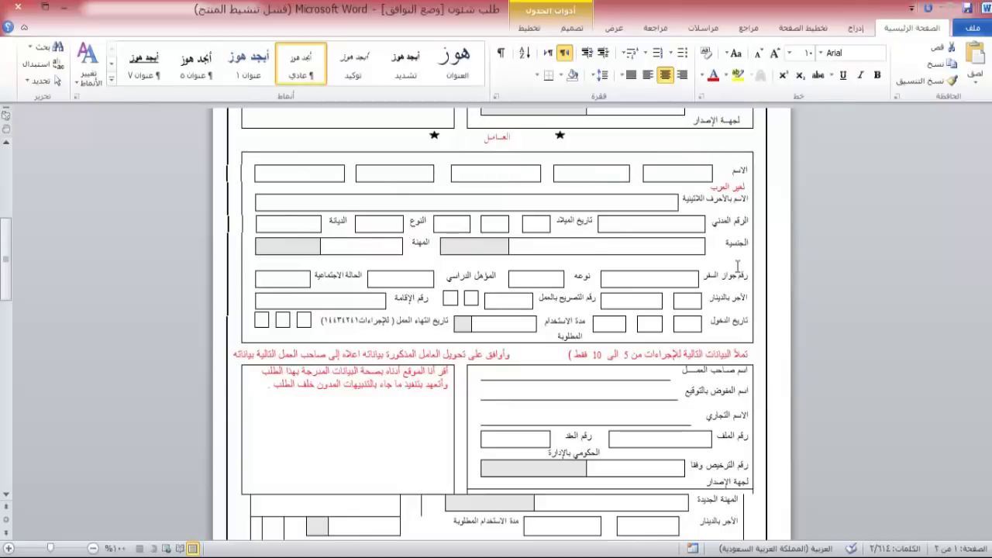
{"action": "left_click_drag", "start_coordinate": [733, 175], "coordinate": [747, 177]}
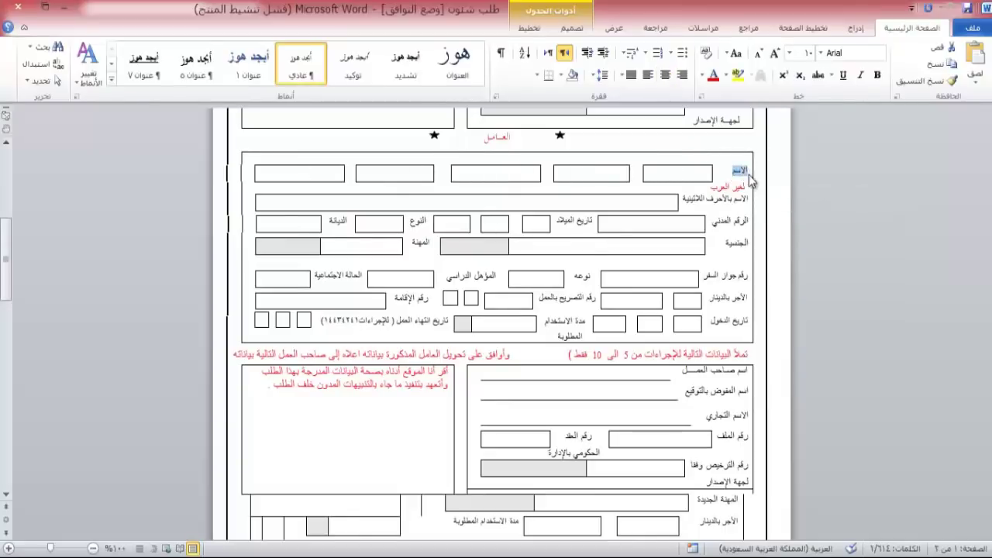
{"action": "key", "text": "ctrl+c"}
{"action": "key", "text": "alt+Tab"}
{"action": "key", "text": "ctrl+v"}
{"action": "type", "text": "١"}
{"action": "key", "text": "Down"}
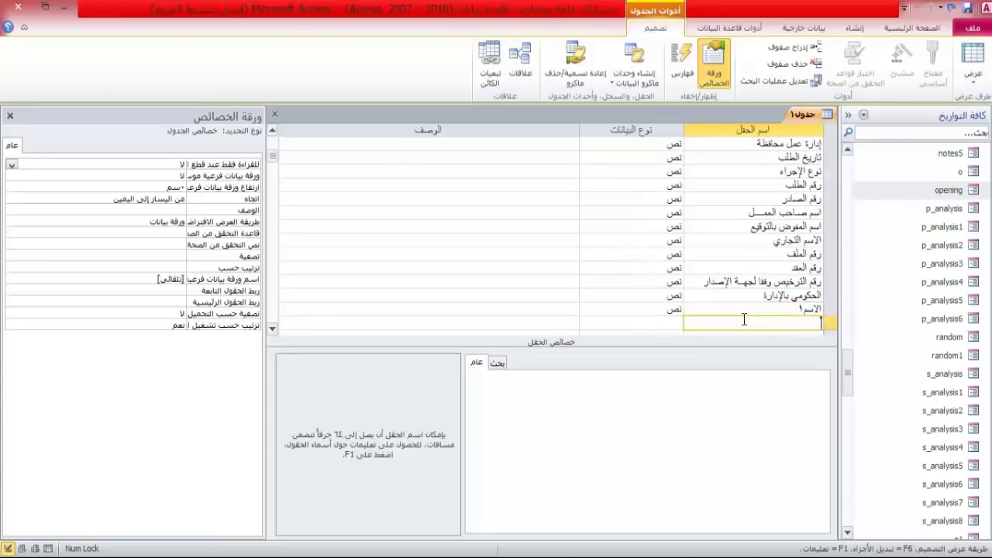
Add four more name fields to the table: "الاسم٢", "الاسم٣", "الاسم٤" and "الاسم٥".
{"action": "key", "text": "Down"}
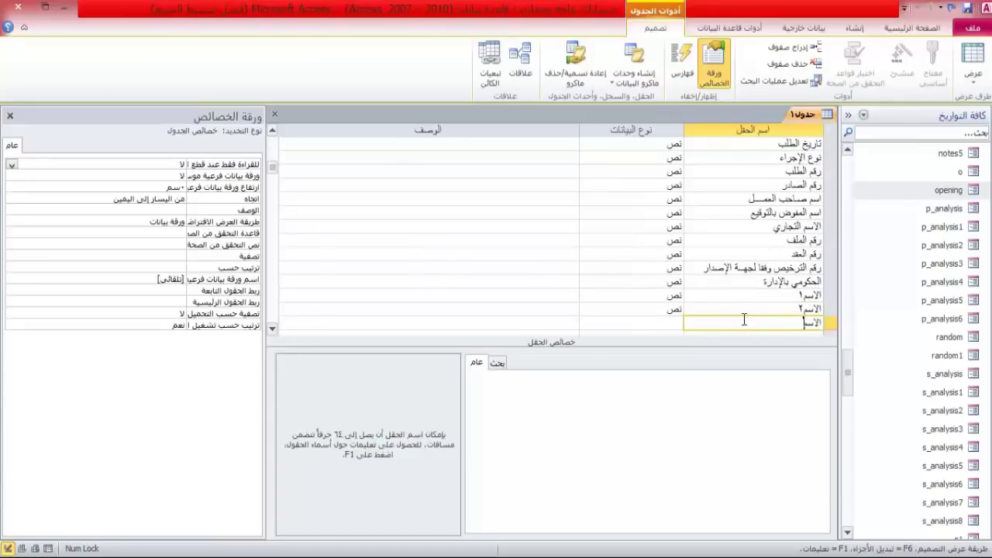
{"action": "key", "text": "Down"}
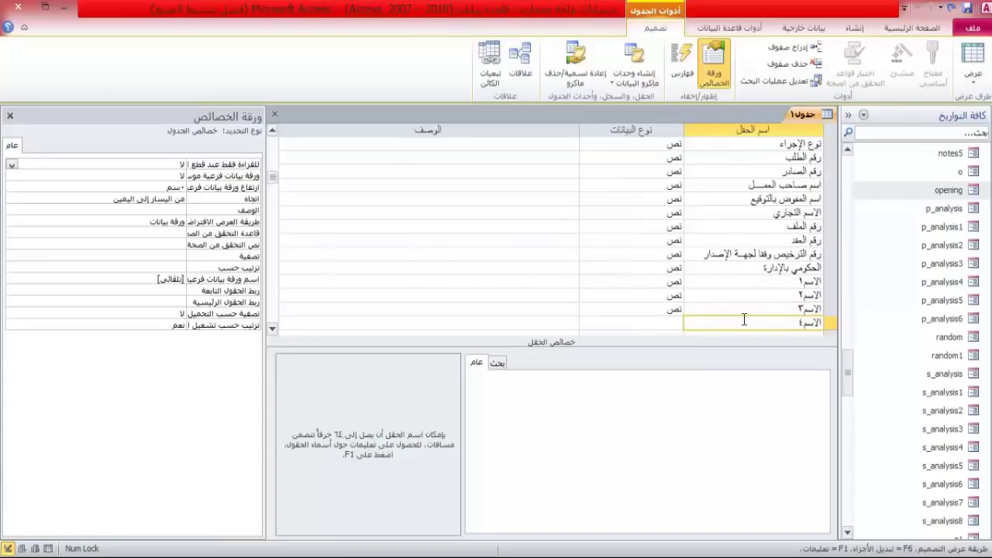
{"action": "type", "text": "الاسم٤"}
{"action": "key", "text": "Down"}
{"action": "type", "text": "الاسم٥"}
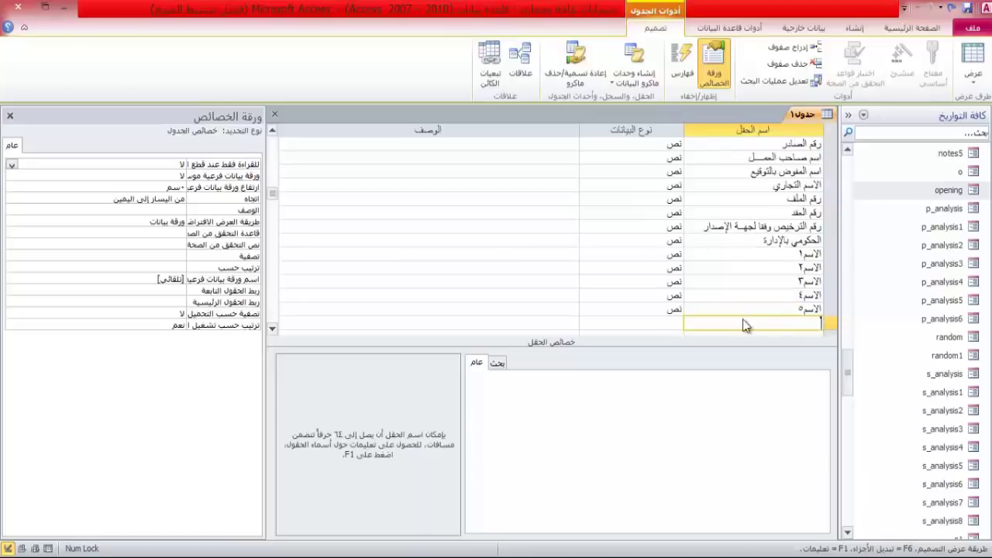
Copy the label "الاسم بالأحرف اللاتينية" from the Word form and paste it as the field name after "الاسم٥" in Access.
{"action": "key", "text": "alt+Tab"}
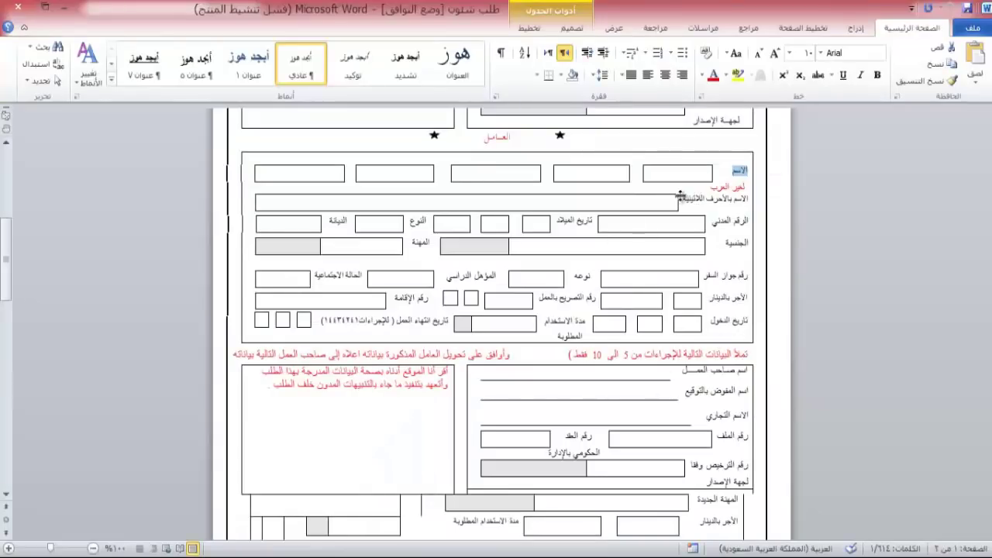
{"action": "left_click_drag", "start_coordinate": [679, 197], "coordinate": [750, 198]}
{"action": "key", "text": "alt+Tab"}
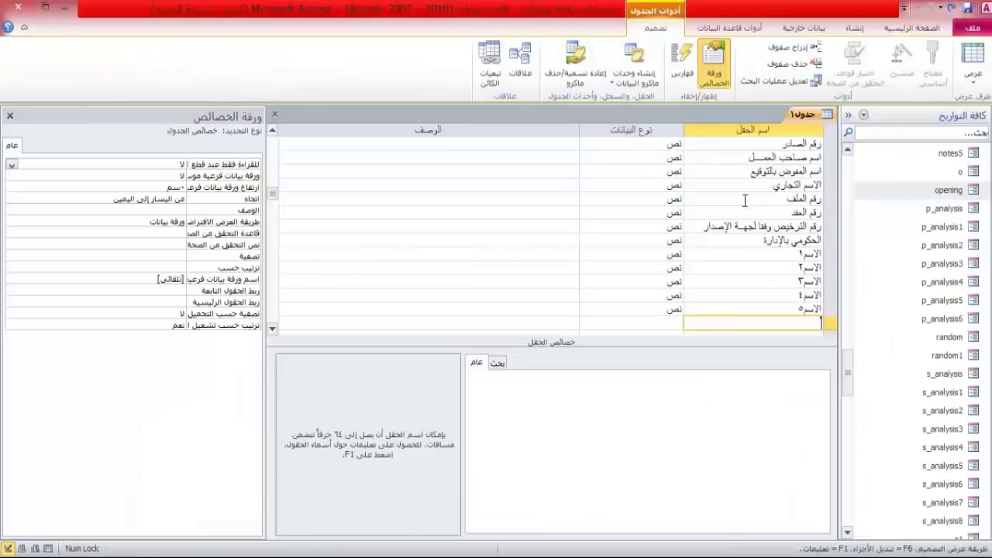
{"action": "key", "text": "ctrl+v"}
Copy the label "الرقم المدني" from the Word form and paste it as the next field name in the Access table.
{"action": "key", "text": "alt+Tab"}
{"action": "mouse_move", "coordinate": [731, 220]}
{"action": "left_mouse_down"}
{"action": "mouse_move", "coordinate": [722, 221]}
{"action": "mouse_move", "coordinate": [750, 221]}
{"action": "left_mouse_up"}
{"action": "key", "text": "alt+Tab"}
{"action": "key", "text": "Down"}
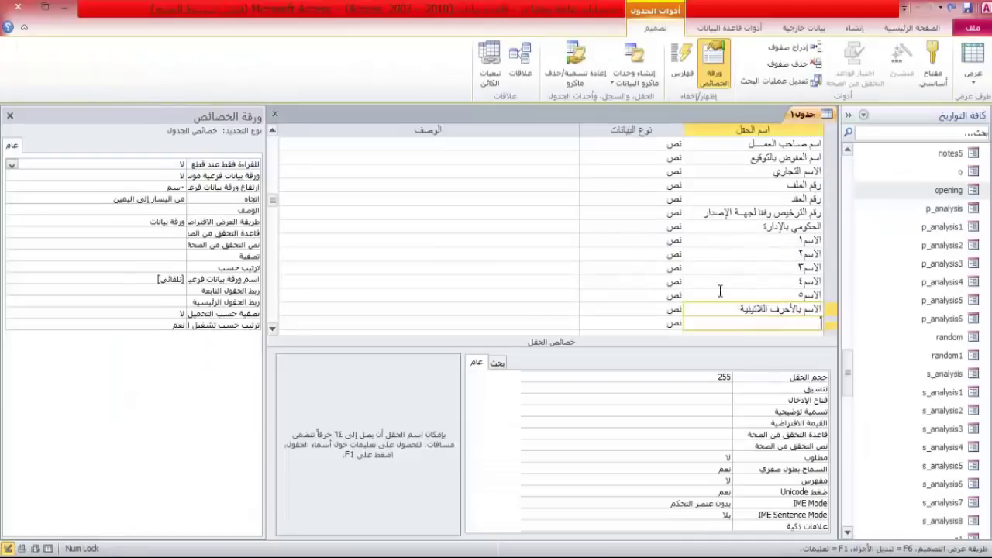
{"action": "key", "text": "ctrl+v"}
Copy the label "تاريخ الميلاد" from the Word form and paste it as the next field name in the Access table.
{"action": "key", "text": "alt+Tab"}
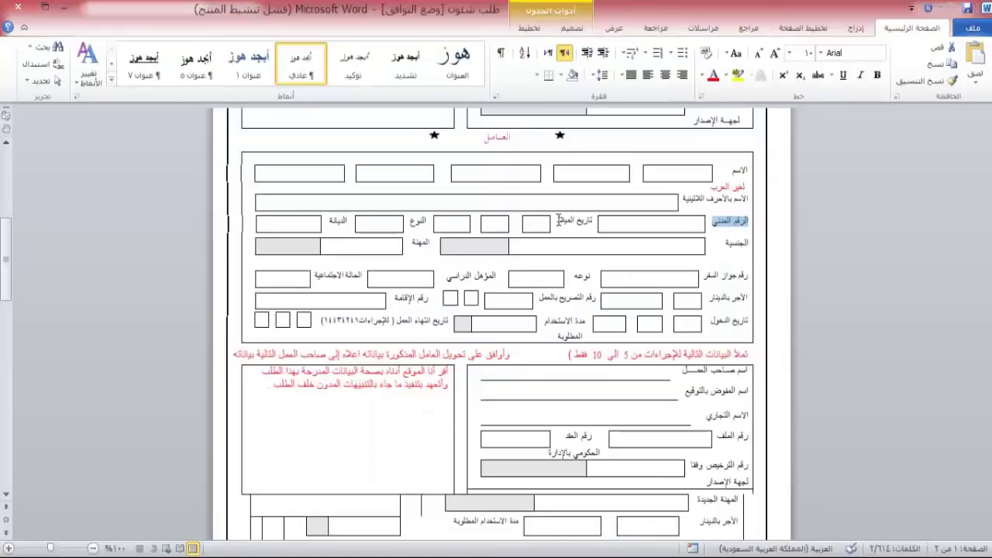
{"action": "left_click_drag", "start_coordinate": [558, 220], "coordinate": [593, 221]}
{"action": "key", "text": "ctrl+c"}
{"action": "key", "text": "alt+Tab"}
{"action": "key", "text": "Down"}
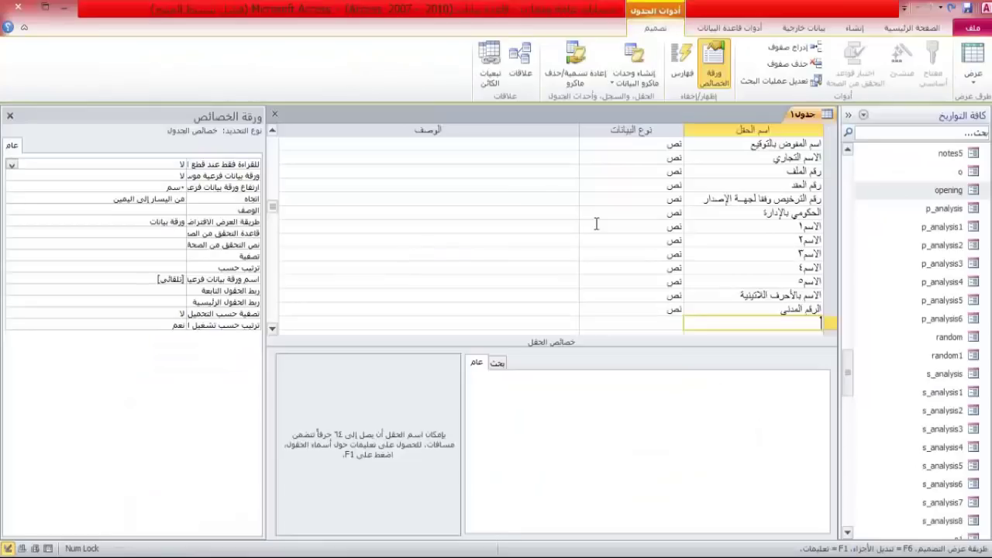
{"action": "key", "text": "ctrl+v"}
{"action": "key", "text": "Down"}
Add two more birth-date fields to the Access table, named "تاريخ الميلاد٢" and "تاريخ الميلاد٣".
{"action": "key", "text": "alt+Tab"}
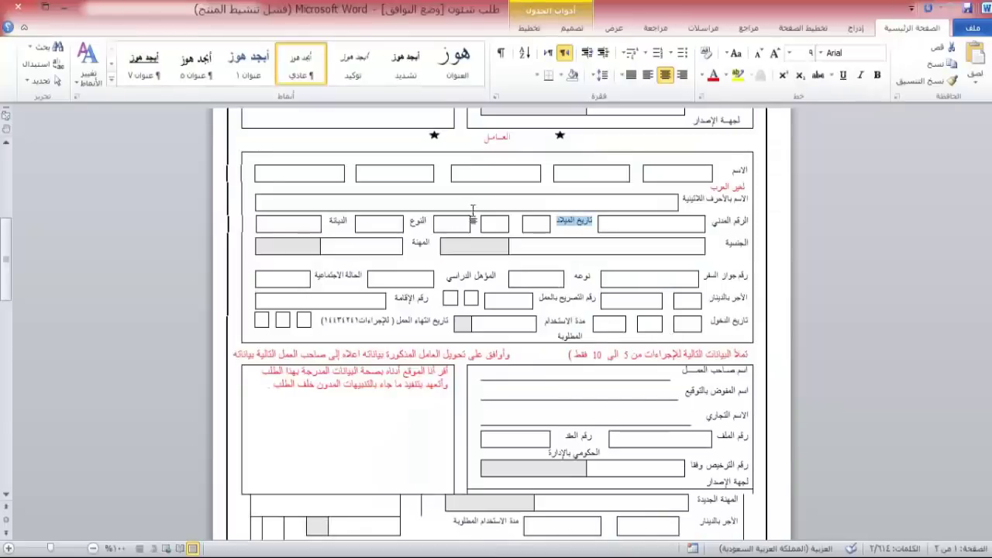
{"action": "key", "text": "alt+Tab"}
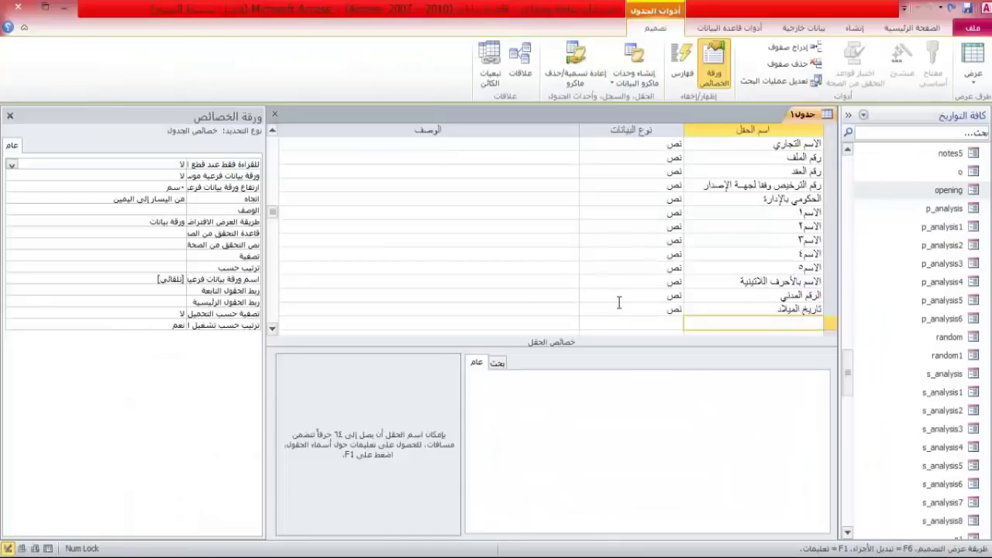
{"action": "key", "text": "ctrl+v"}
{"action": "type", "text": "٢"}
{"action": "key", "text": "Down"}
{"action": "key", "text": "ctrl+v"}
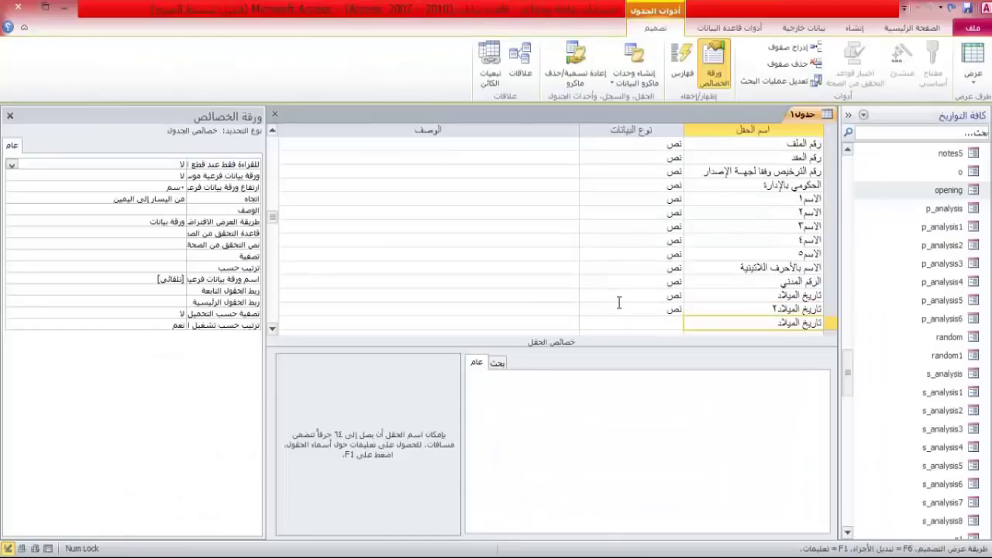
Copy the labels "النوع" and "الديانة" from the Word form and paste each as a new field name in the Access table.
{"action": "key", "text": "alt+Tab"}
{"action": "double_click", "coordinate": [411, 221]}
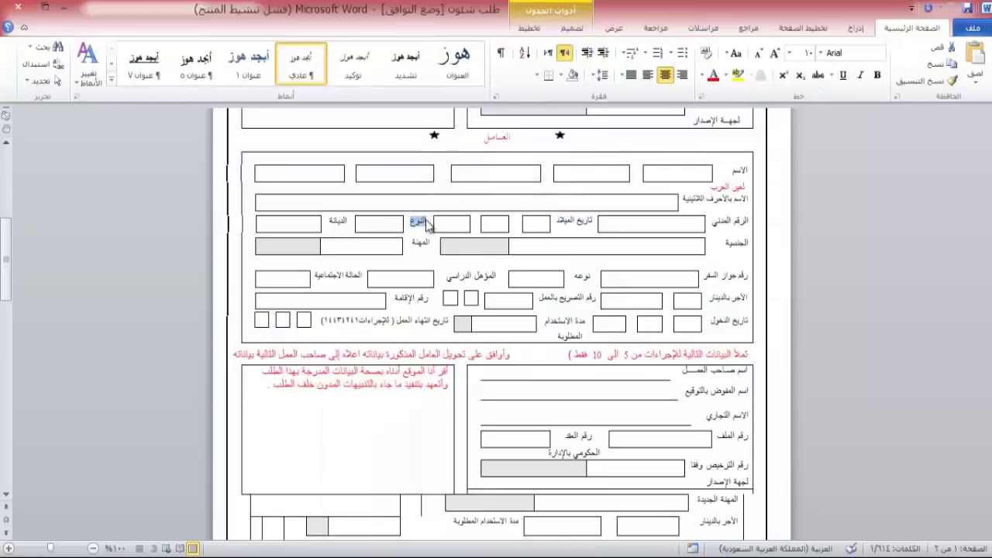
{"action": "key", "text": "alt+Tab"}
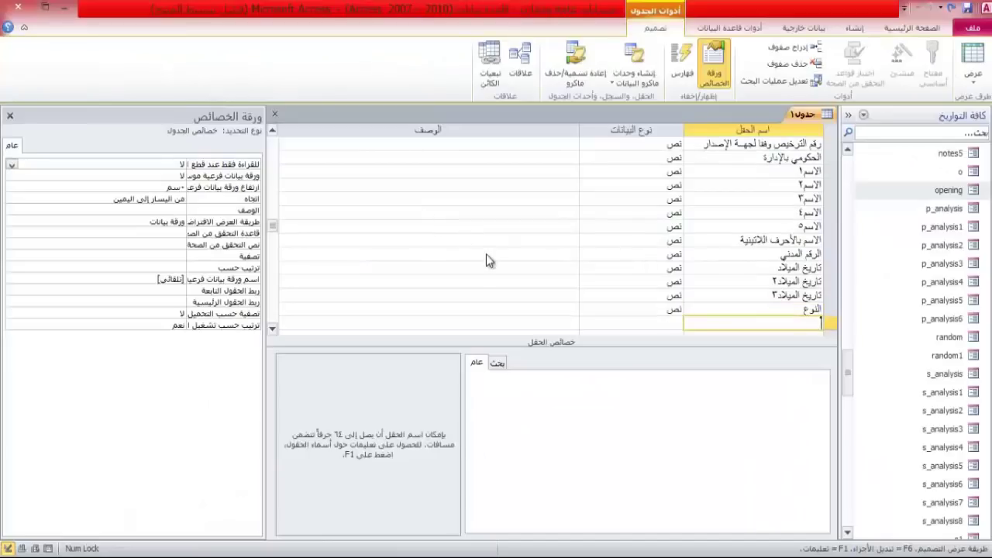
{"action": "key", "text": "alt+Tab"}
{"action": "double_click", "coordinate": [345, 221]}
{"action": "key", "text": "alt+Tab"}
{"action": "key", "text": "ctrl+v"}
Copy the label "الجنسية" from the Word form and add the fields "الجنسية" and "الجنسية٢" to the Access table.
{"action": "key", "text": "alt+Tab"}
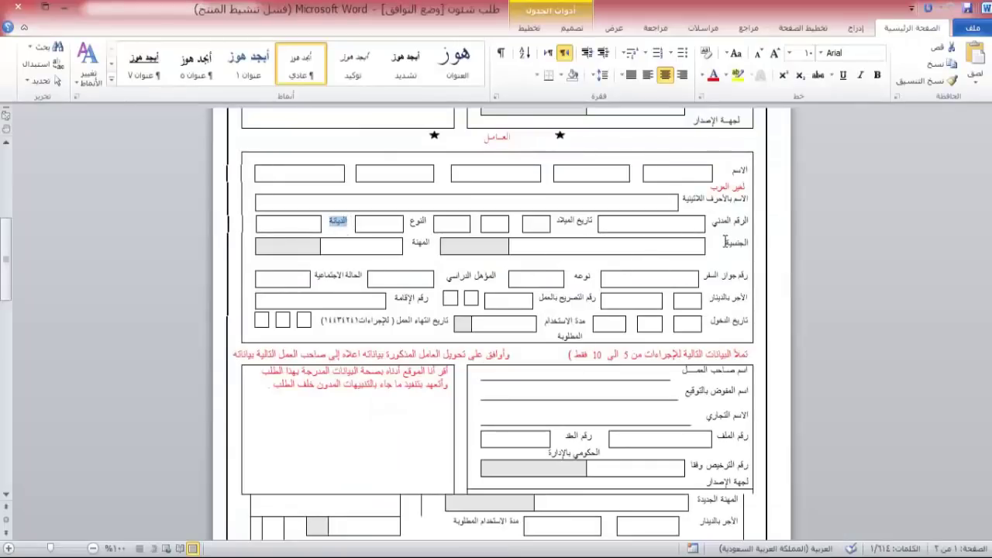
{"action": "left_click_drag", "start_coordinate": [726, 243], "coordinate": [750, 248]}
{"action": "key", "text": "alt+Tab"}
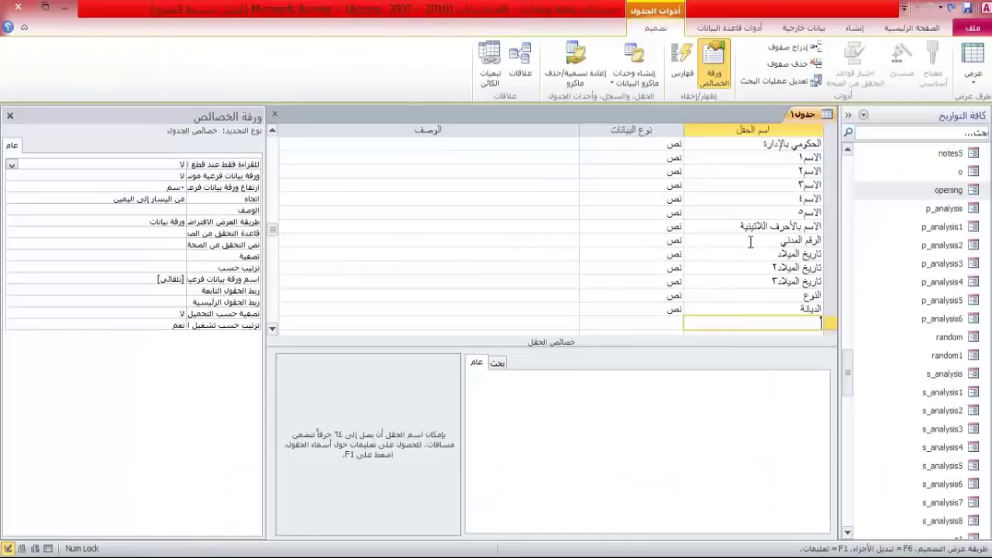
{"action": "key", "text": "ctrl+v"}
{"action": "key", "text": "Down"}
{"action": "key", "text": "ctrl+v"}
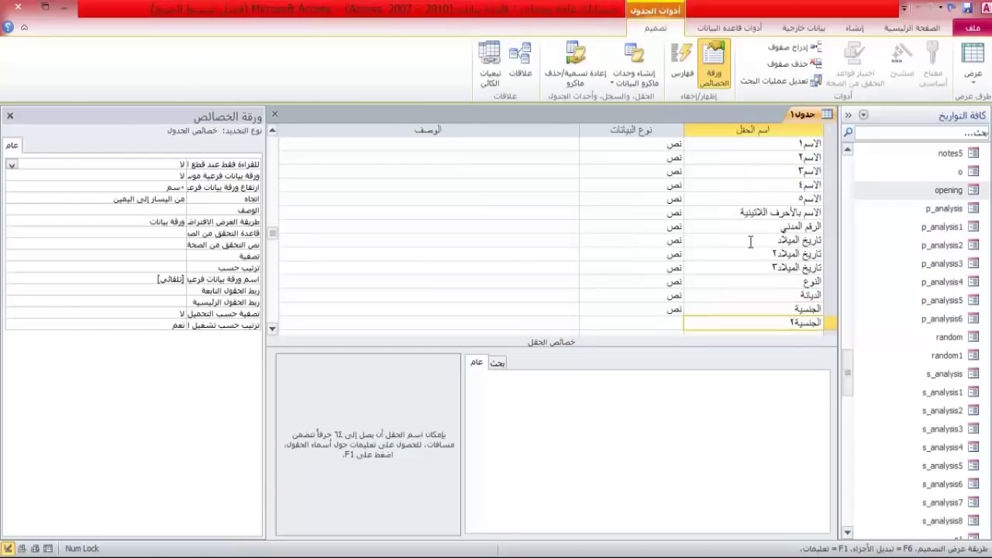
Copy the label "المهنة" from the Word form and add the fields "المهنة" and "المهنة٢" to the Access table.
{"action": "key", "text": "alt+Tab"}
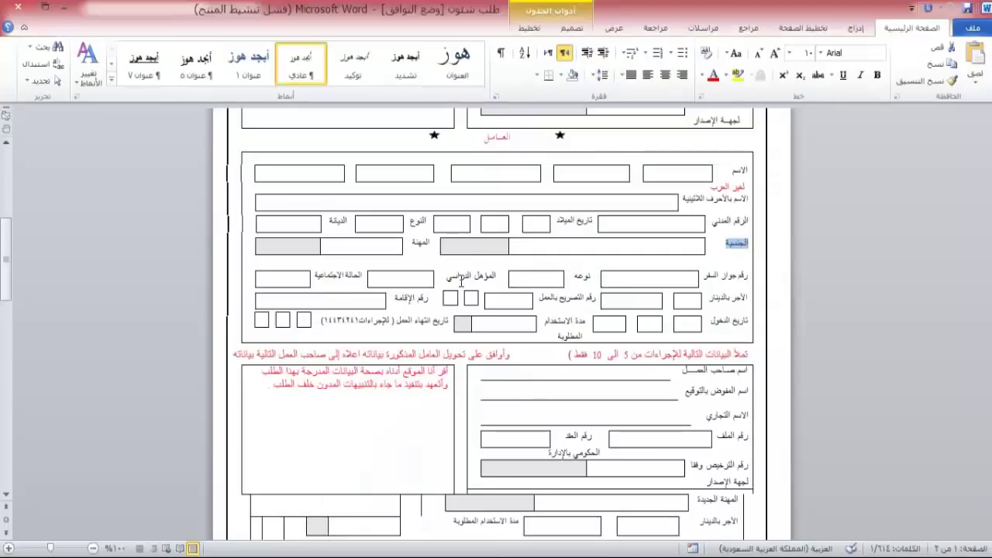
{"action": "double_click", "coordinate": [422, 242]}
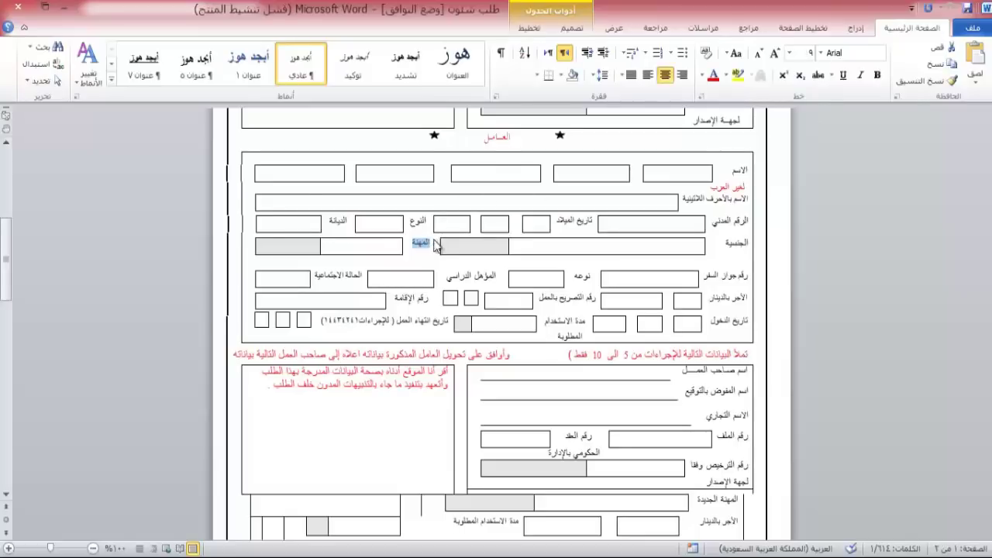
{"action": "key", "text": "ctrl+c"}
{"action": "key", "text": "alt+Tab"}
{"action": "key", "text": "ctrl+v"}
{"action": "key", "text": "Down"}
{"action": "key", "text": "ctrl+v"}
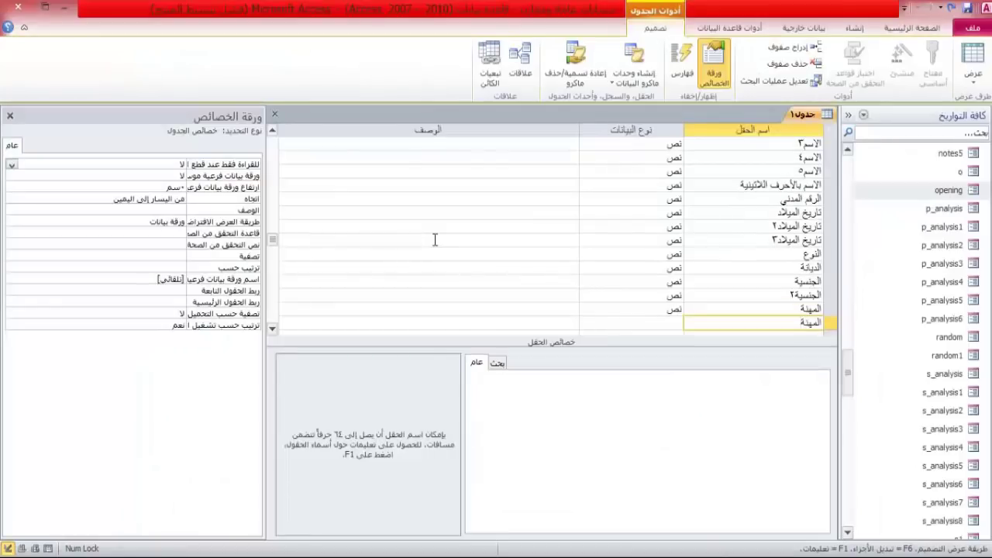
Copy the label "رقم جواز السفر" from the Word form and paste it as the field name after "المهنة٢" in Access.
{"action": "key", "text": "alt+Tab"}
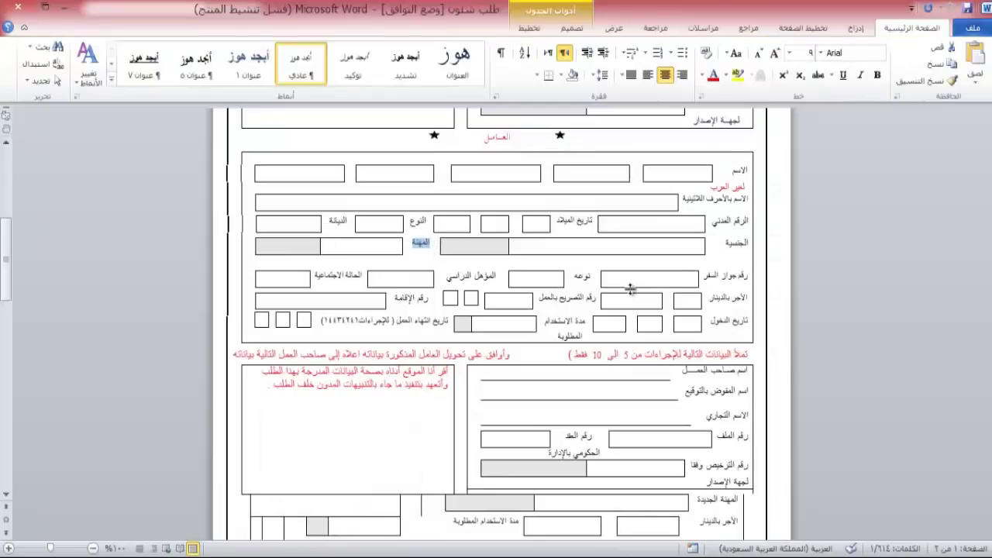
{"action": "double_click", "coordinate": [717, 275]}
{"action": "left_click", "coordinate": [748, 277], "text": "shift"}
{"action": "key", "text": "ctrl+c"}
{"action": "key", "text": "alt+Tab"}
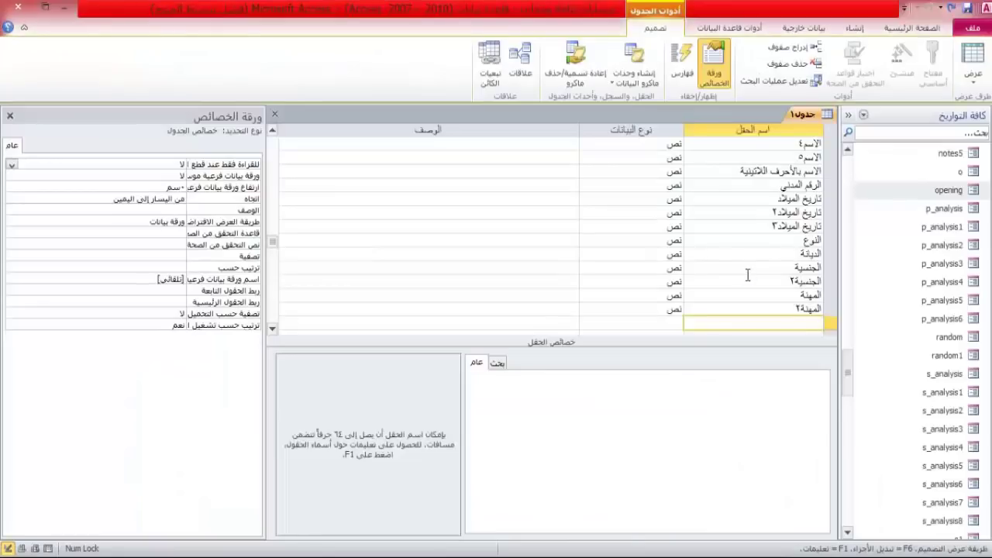
{"action": "key", "text": "Down"}
{"action": "key", "text": "ctrl+v"}
Copy the label "نوعه" from the Word form and paste it as the next field name in the Access table.
{"action": "key", "text": "alt+Tab"}
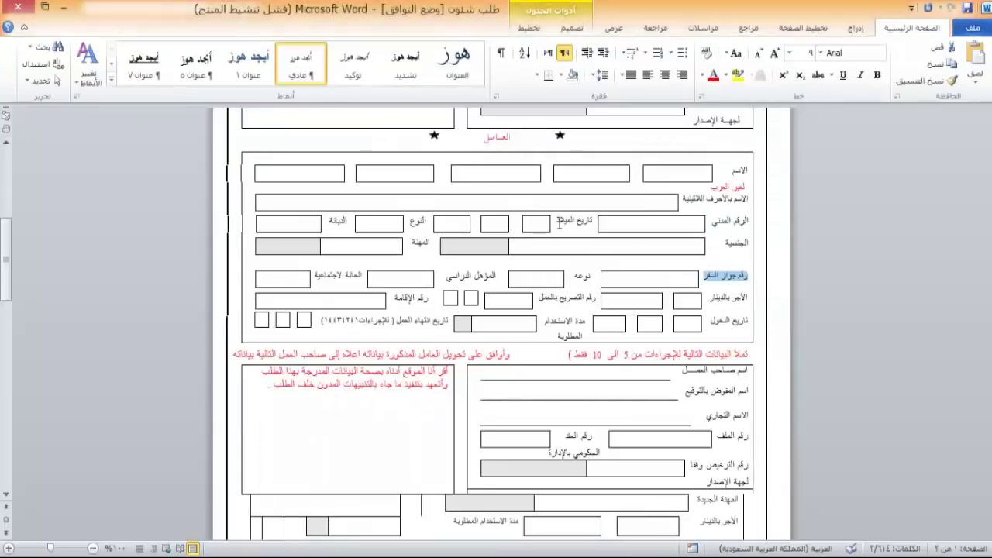
{"action": "double_click", "coordinate": [587, 275]}
{"action": "key", "text": "ctrl+c"}
{"action": "key", "text": "alt+Tab"}
{"action": "key", "text": "Down"}
{"action": "key", "text": "ctrl+v"}
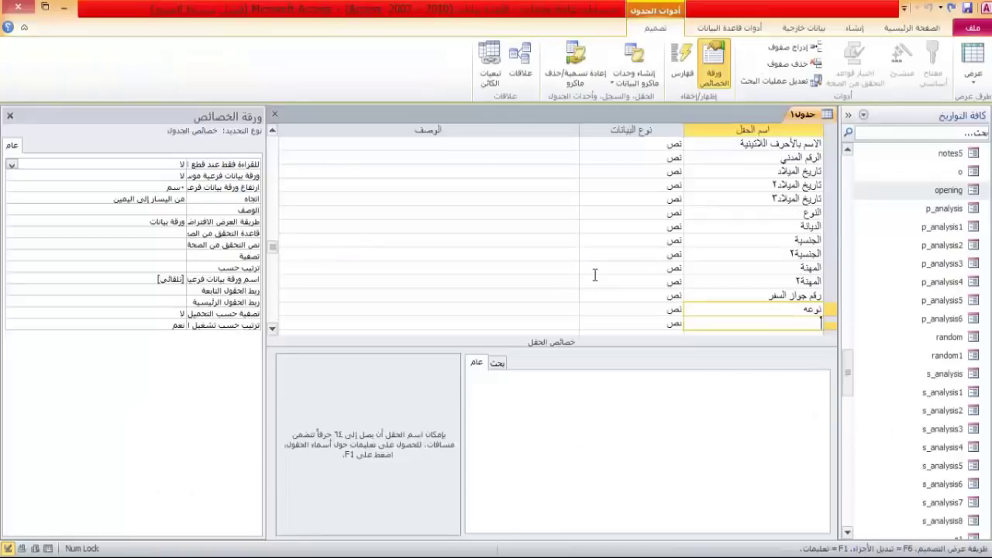
Copy the label "المؤهل الدراسي" from the Word form and paste it as the next field name in the Access table.
{"action": "key", "text": "alt+Tab"}
{"action": "left_click_drag", "start_coordinate": [448, 278], "coordinate": [505, 282]}
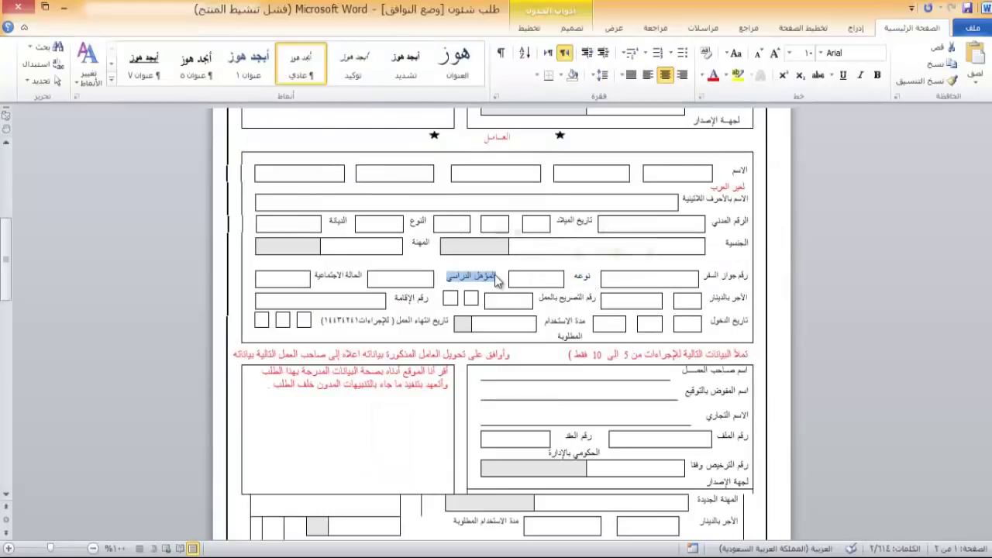
{"action": "key", "text": "ctrl+c"}
{"action": "key", "text": "alt+Tab"}
{"action": "key", "text": "Down"}
{"action": "key", "text": "ctrl+v"}
Copy the label "الحالة الاجتماعية" from the Word form and paste it as the next field name in the Access table.
{"action": "key", "text": "alt+Tab"}
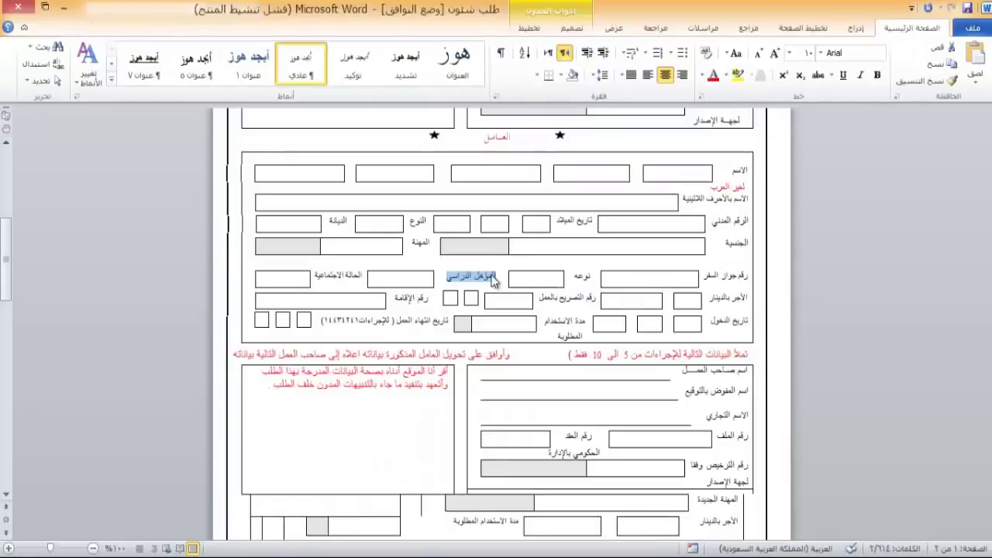
{"action": "left_click_drag", "start_coordinate": [313, 276], "coordinate": [364, 277]}
{"action": "key", "text": "ctrl+c"}
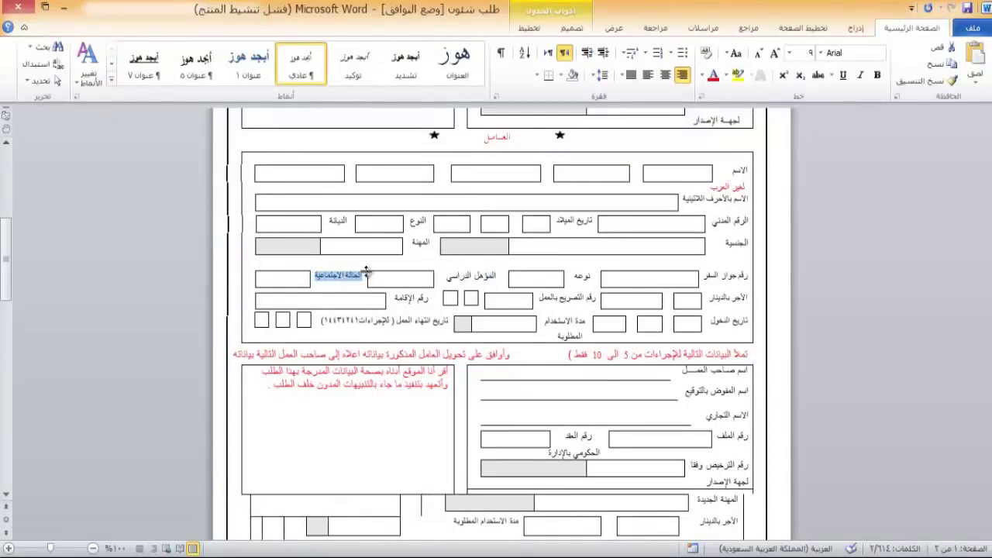
{"action": "key", "text": "alt+Tab"}
{"action": "key", "text": "Down"}
{"action": "key", "text": "ctrl+v"}
Copy the label "الأجر بالدينار" from the Word form and add the fields "الأجر بالدينار" and "الأجر بالدينار٢" to the Access table.
{"action": "key", "text": "alt+Tab"}
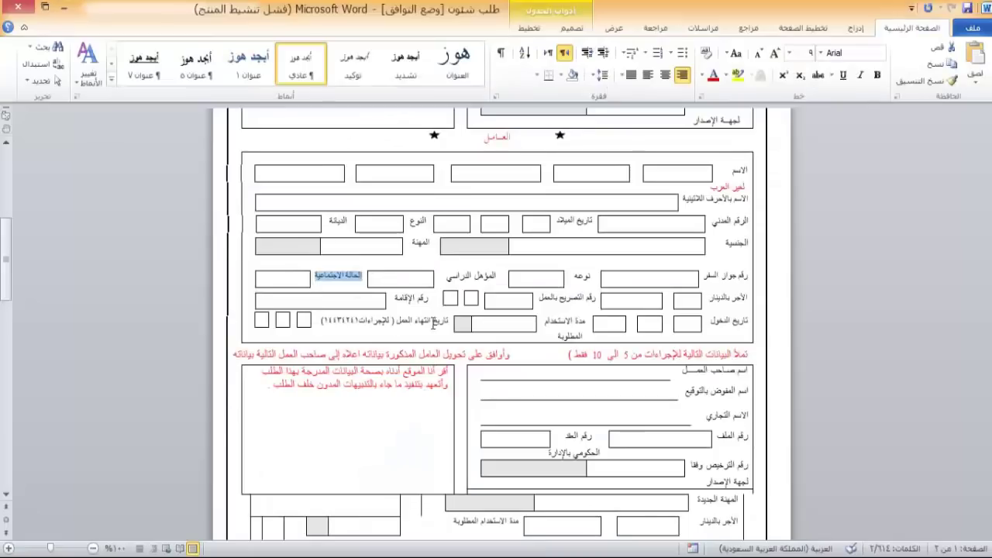
{"action": "left_click_drag", "start_coordinate": [710, 299], "coordinate": [744, 304]}
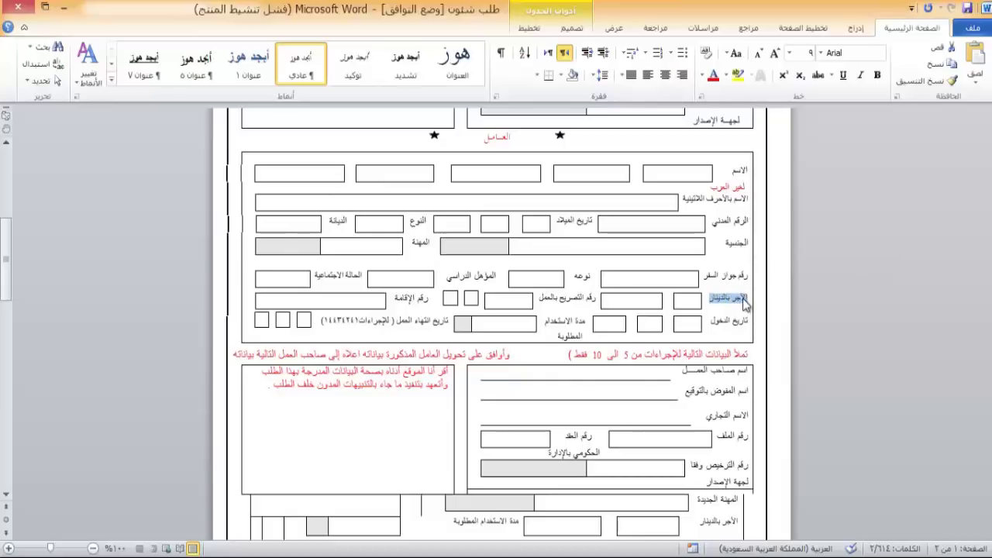
{"action": "key", "text": "ctrl+c"}
{"action": "key", "text": "alt+Tab"}
{"action": "key", "text": "ctrl+v"}
{"action": "key", "text": "Down"}
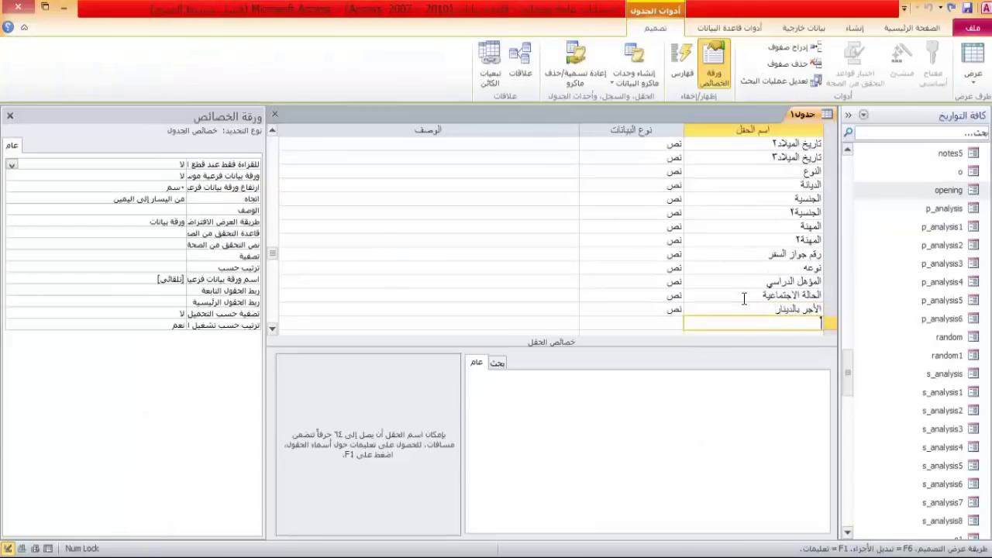
{"action": "key", "text": "ctrl+v"}
Copy "رقم التصريح بالعمل" from the Word form and add it to the Access table as three fields, numbering the second ٢ and third ٣.
{"action": "key", "text": "alt+Tab"}
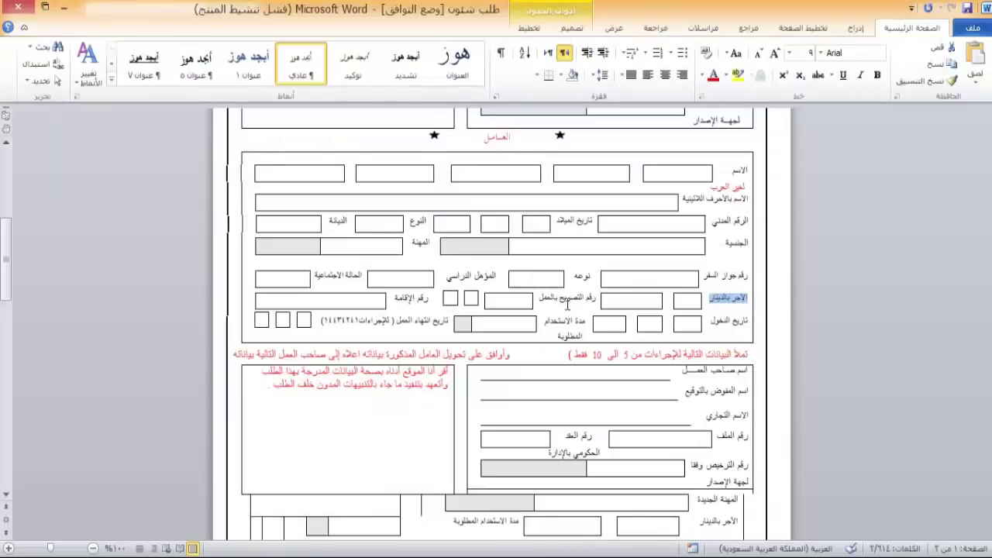
{"action": "left_click_drag", "start_coordinate": [540, 298], "coordinate": [595, 298]}
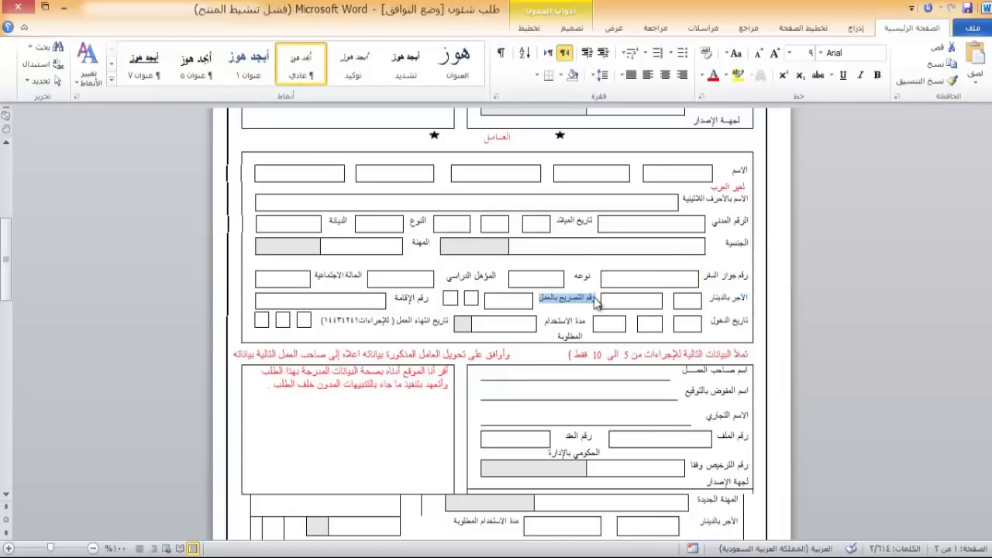
{"action": "key", "text": "ctrl+c"}
{"action": "key", "text": "alt+Tab"}
{"action": "key", "text": "ctrl+v"}
{"action": "key", "text": "Down"}
{"action": "key", "text": "ctrl+v"}
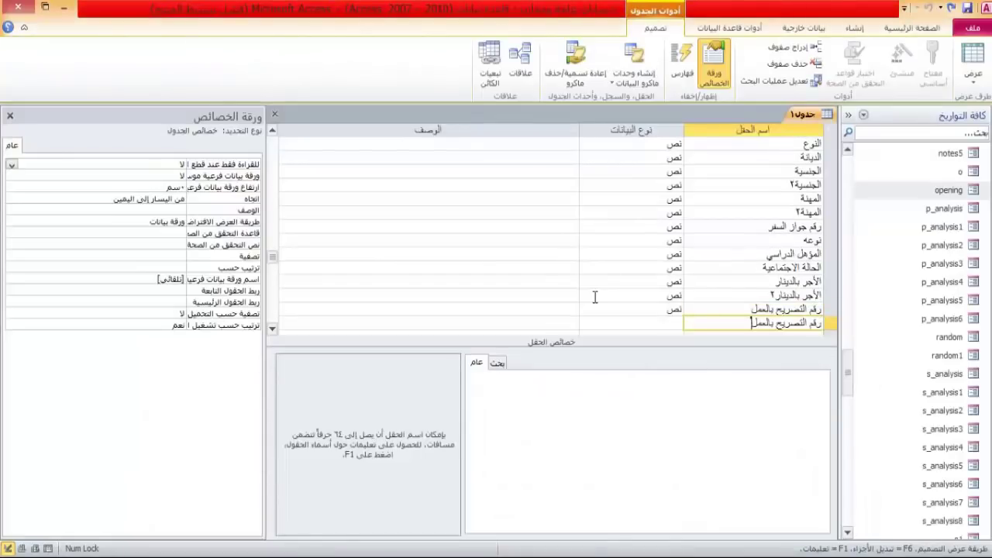
{"action": "type", "text": "٢"}
{"action": "key", "text": "Down"}
{"action": "key", "text": "ctrl+v"}
{"action": "key", "text": "Down"}
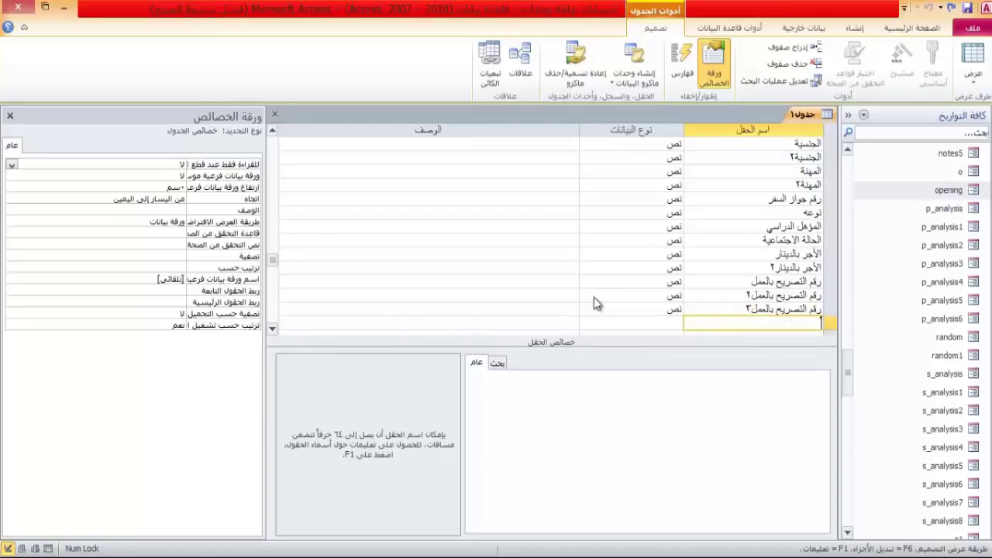
Copy the label "رقم الإقامة" from the Word form and paste it as the field name after "رقم التصريح بالعمل٣" in Access.
{"action": "key", "text": "alt+Tab"}
{"action": "key", "text": "alt+Tab"}
{"action": "key", "text": "alt+Tab"}
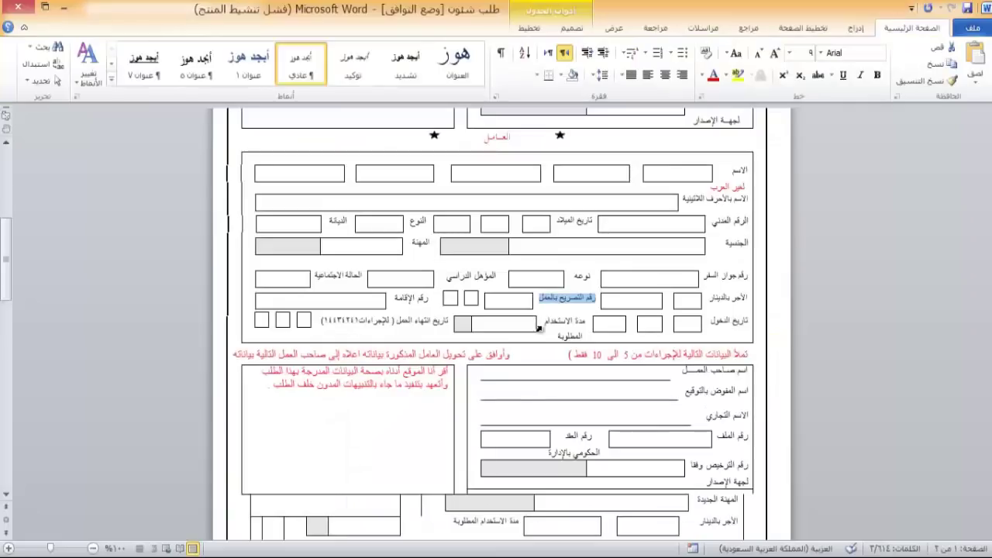
{"action": "key", "text": "alt+Tab"}
{"action": "key", "text": "alt+Tab"}
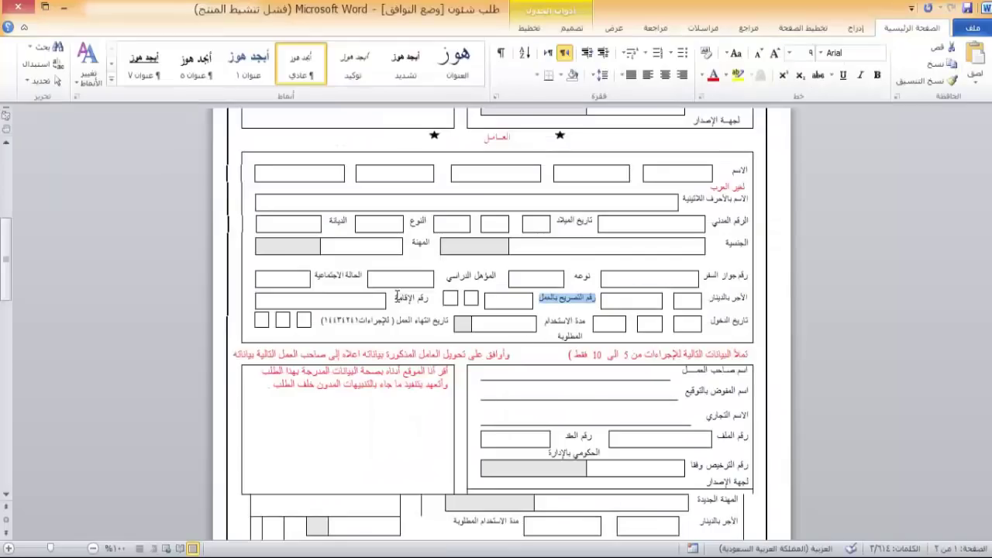
{"action": "left_click_drag", "start_coordinate": [392, 299], "coordinate": [432, 299]}
{"action": "key", "text": "alt+Tab"}
{"action": "key", "text": "ctrl+v"}
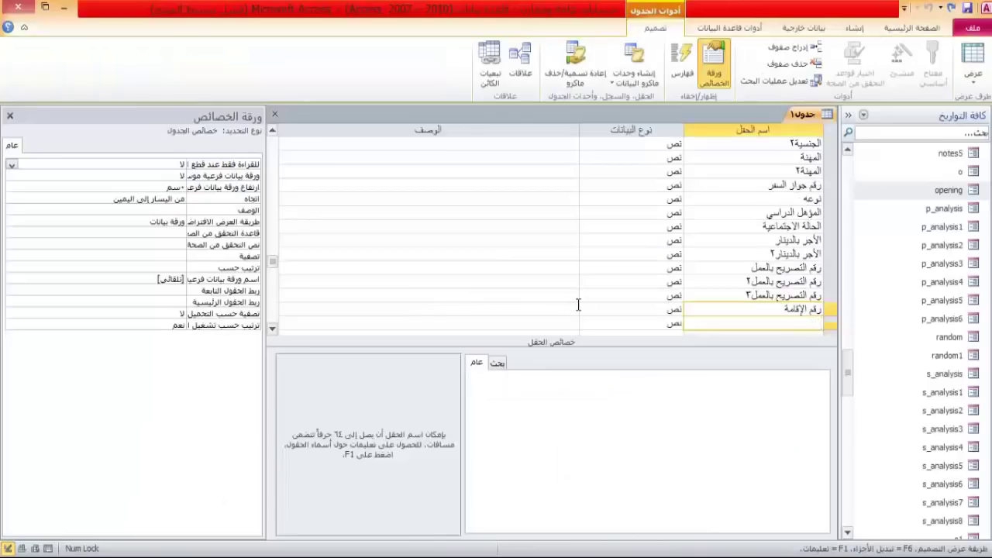
Copy "تاريخ الدخول" from the Word form and add the Access fields "تاريخ الدخول", "تاريخ الدخول٢" and "تاريخ الدخول٣".
{"action": "key", "text": "alt+Tab"}
{"action": "left_click_drag", "start_coordinate": [713, 324], "coordinate": [750, 322]}
{"action": "key", "text": "alt+Tab"}
{"action": "key", "text": "ctrl+v"}
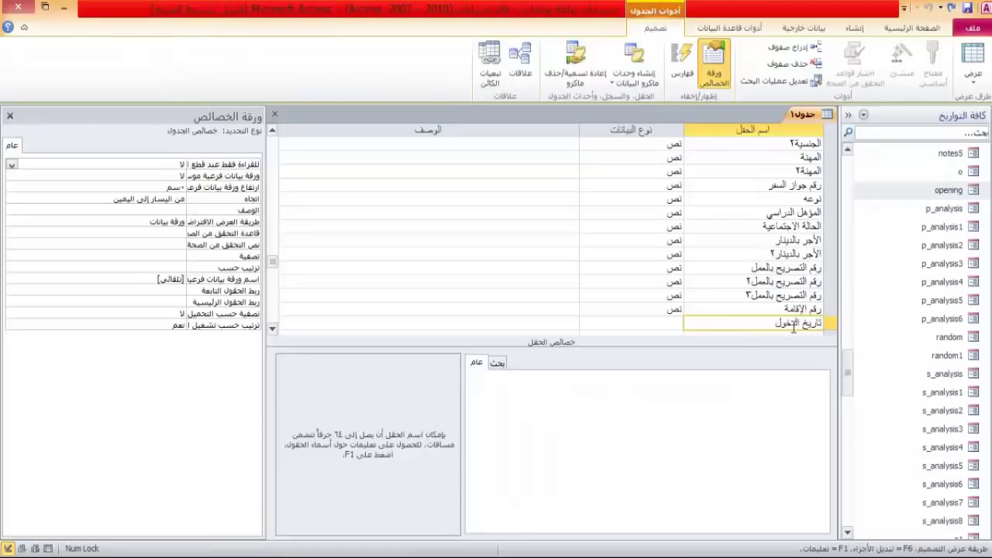
{"action": "key", "text": "Down"}
{"action": "key", "text": "ctrl+v"}
{"action": "type", "text": "٢"}
{"action": "key", "text": "Down"}
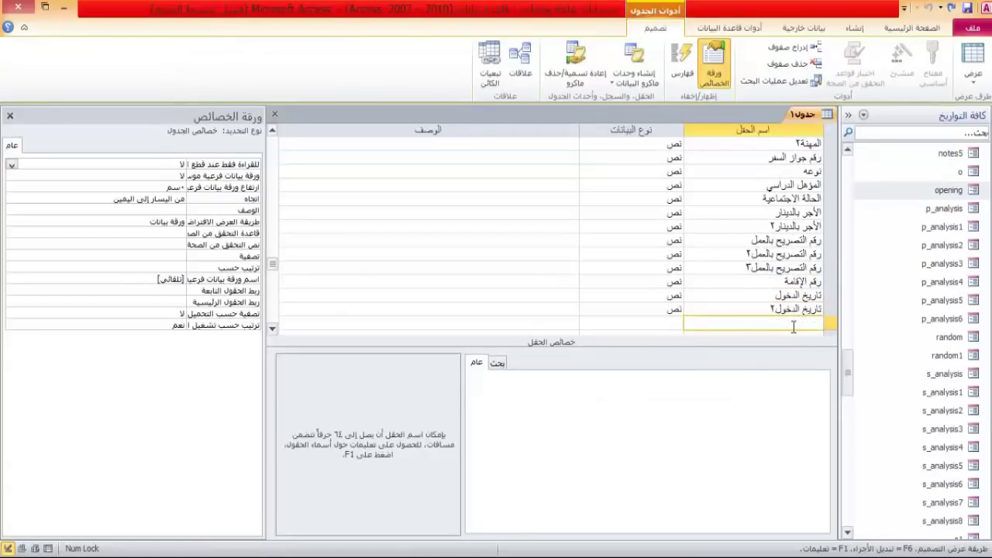
{"action": "key", "text": "ctrl+v"}
{"action": "type", "text": "٣"}
{"action": "key", "text": "Down"}
Copy the two-line label "مدة الاستخدام المطلوبة" from the Word form and enter it as one field name in the Access table.
{"action": "key", "text": "alt+Tab"}
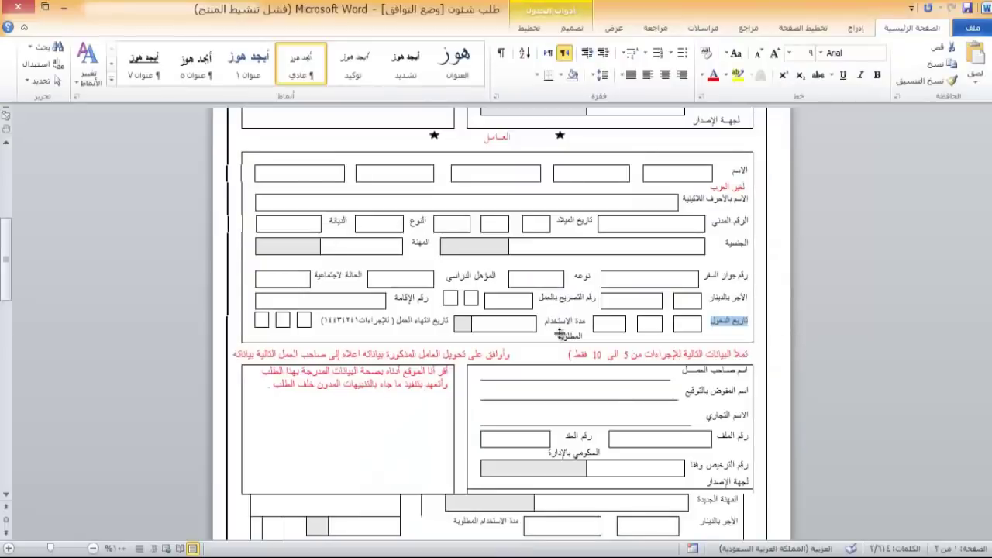
{"action": "left_click_drag", "start_coordinate": [586, 321], "coordinate": [555, 326]}
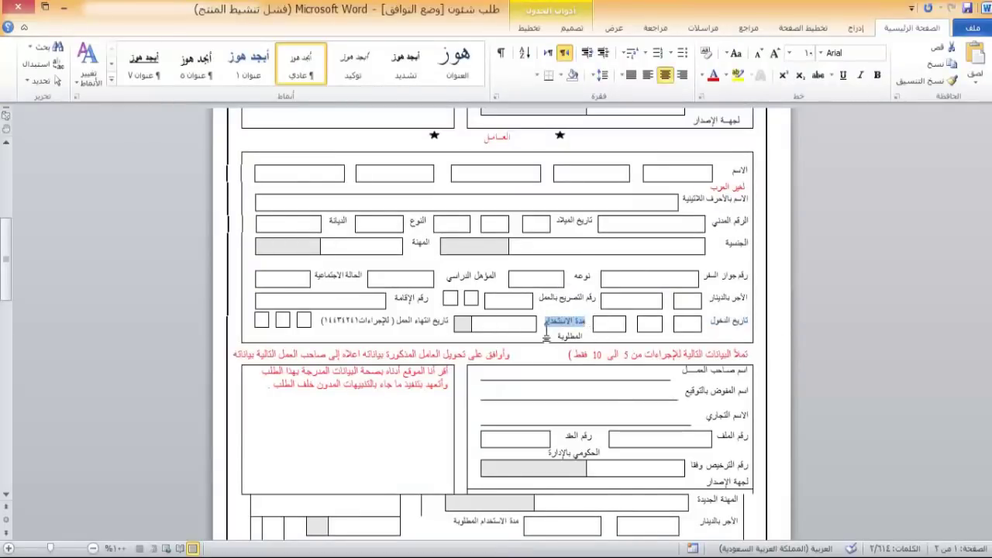
{"action": "key", "text": "alt+Tab"}
{"action": "key", "text": "alt+Tab"}
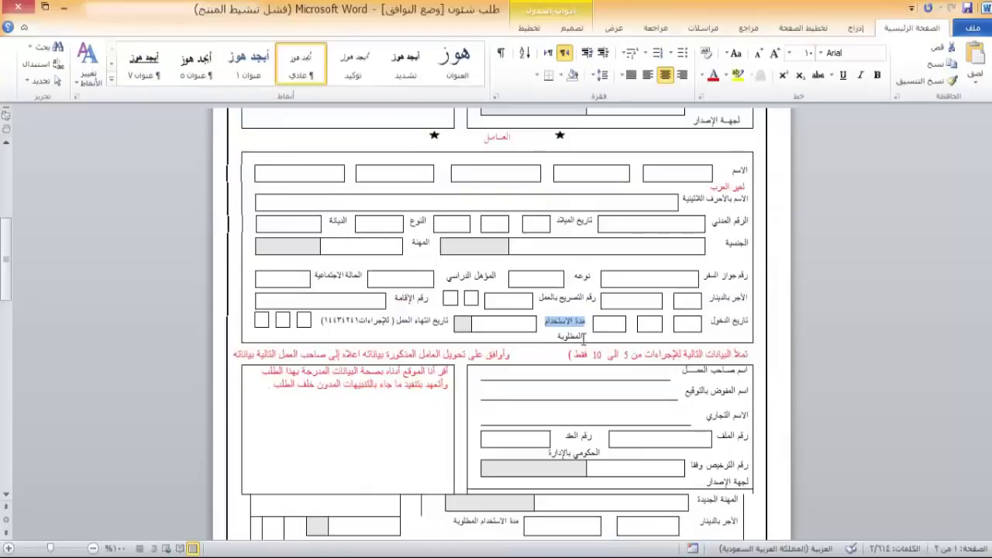
{"action": "left_click_drag", "start_coordinate": [563, 332], "coordinate": [563, 337]}
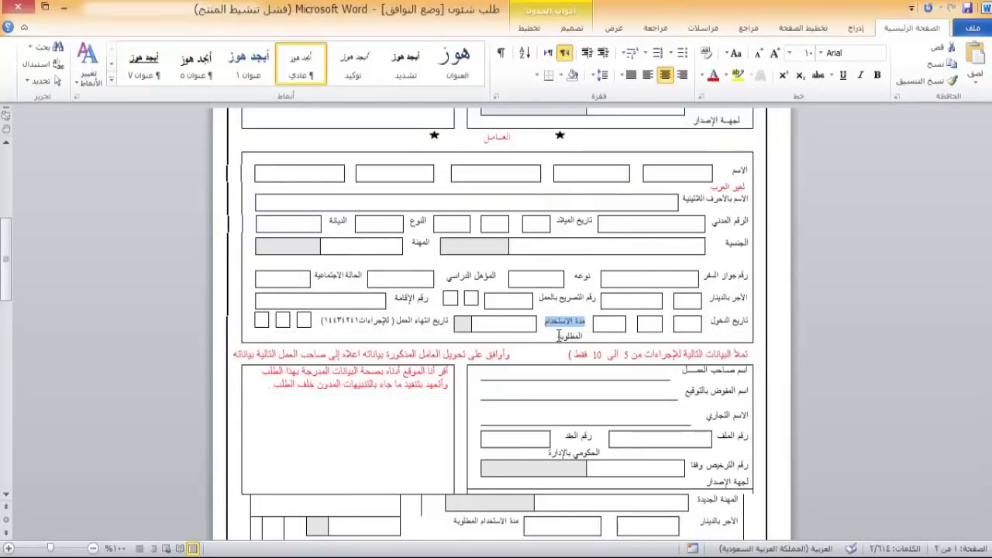
{"action": "key", "text": "alt+Tab"}
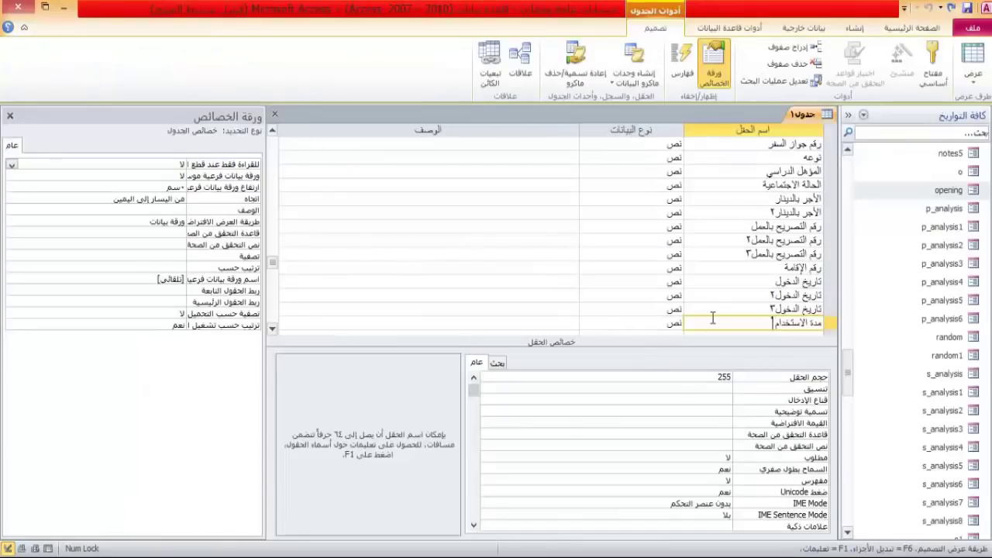
{"action": "type", "text": "المطلوبة"}
{"action": "key", "text": "Down"}
Copy "تاريخ انتهاء العمل ( للإجراءات١٤٤٣٤٢٤١)" from the Word form and add three Access fields from it, appending ١ to the first.
{"action": "key", "text": "alt+Tab"}
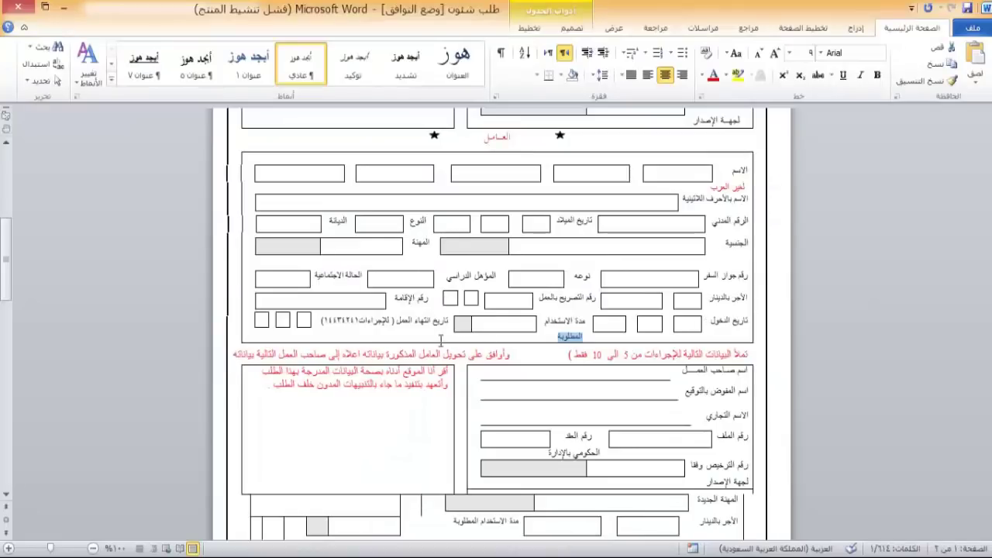
{"action": "left_click_drag", "start_coordinate": [322, 320], "coordinate": [449, 325]}
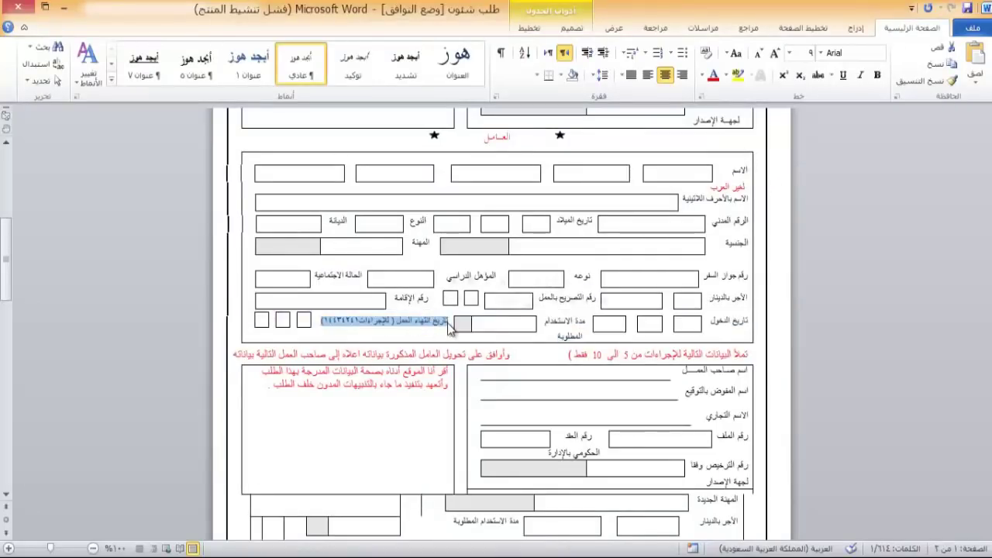
{"action": "key", "text": "ctrl+c"}
{"action": "key", "text": "alt+Tab"}
{"action": "key", "text": "ctrl+v"}
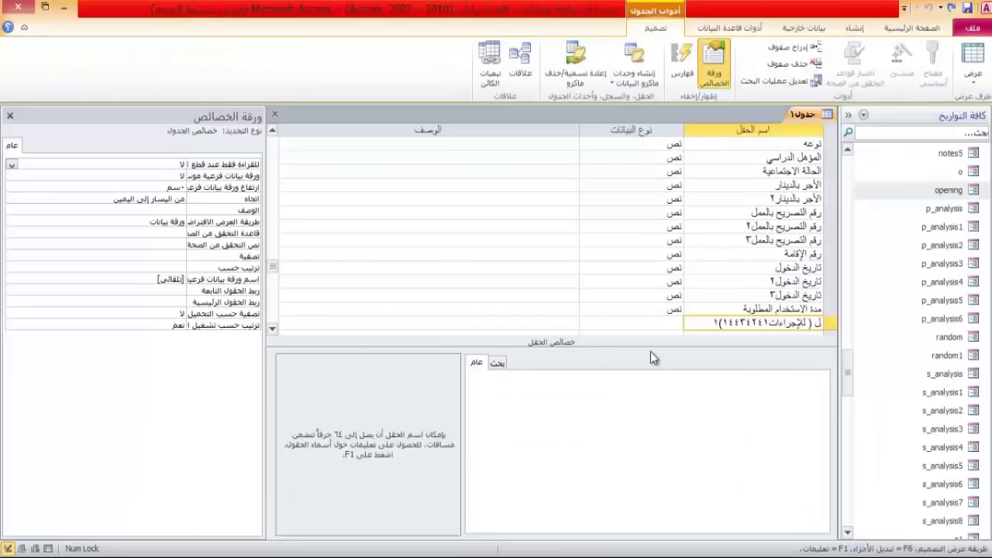
{"action": "key", "text": "Down"}
{"action": "key", "text": "ctrl+v"}
{"action": "key", "text": "Down"}
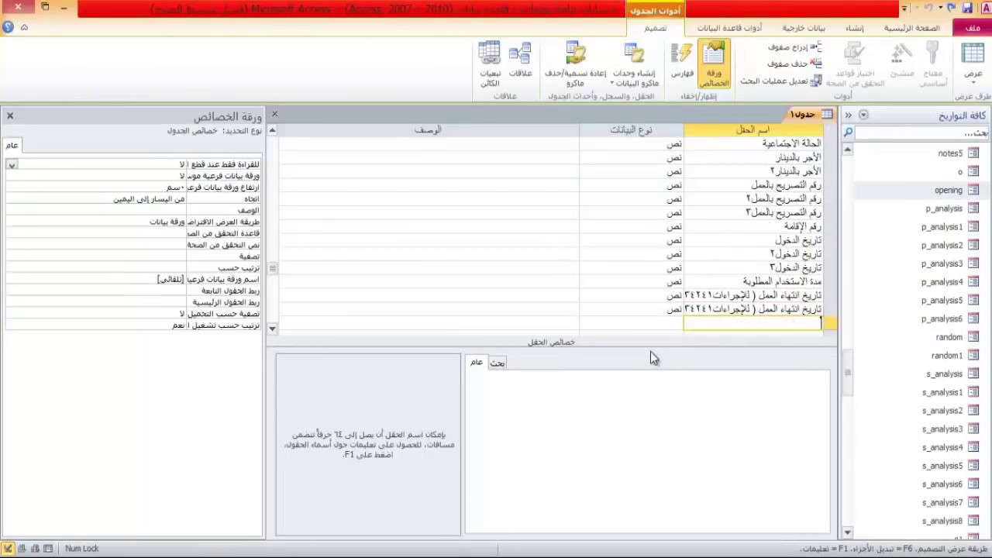
{"action": "key", "text": "ctrl+v"}
Copy the label "اسم صاحب العمـــل" from the Word form and paste it as the next field name in the Access table.
{"action": "key", "text": "alt+Tab"}
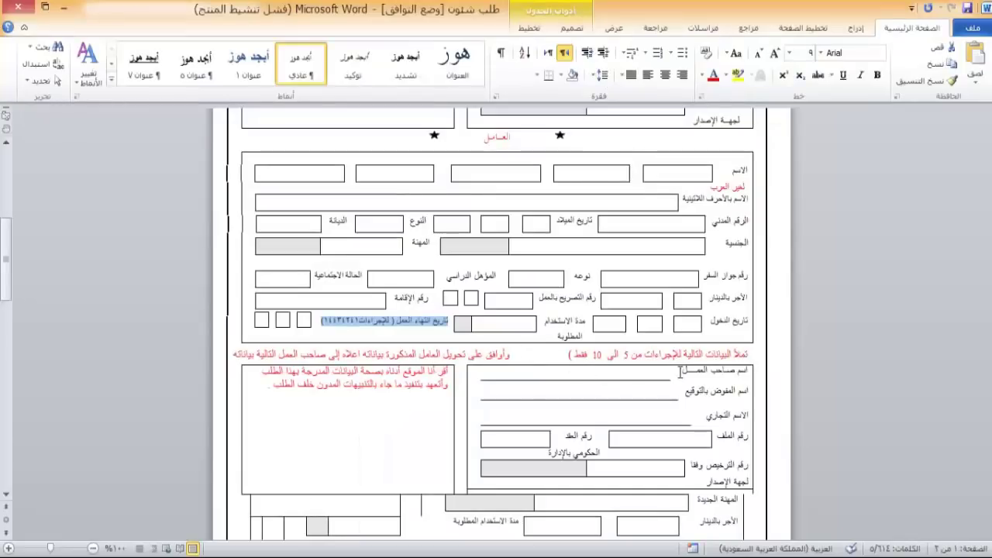
{"action": "left_click_drag", "start_coordinate": [684, 372], "coordinate": [750, 375]}
{"action": "key", "text": "ctrl+c"}
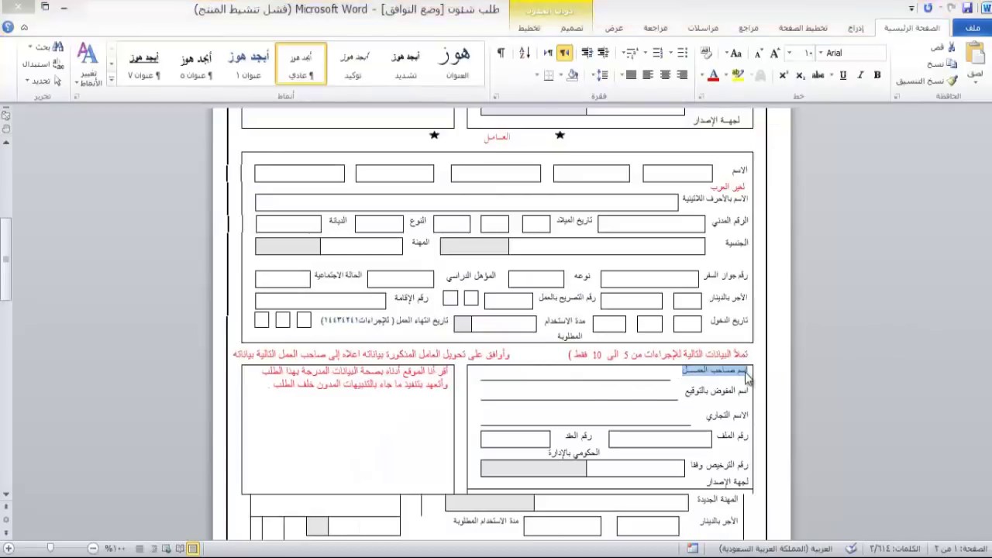
{"action": "key", "text": "alt+Tab"}
{"action": "key", "text": "ctrl+v"}
Copy the label "اسم المفوض بالتوقيع" from the Word form and paste it as the next field name in the Access table.
{"action": "key", "text": "alt+Tab"}
{"action": "left_click_drag", "start_coordinate": [685, 392], "coordinate": [751, 395]}
{"action": "key", "text": "ctrl+c"}
{"action": "key", "text": "alt+Tab"}
{"action": "key", "text": "ctrl+v"}
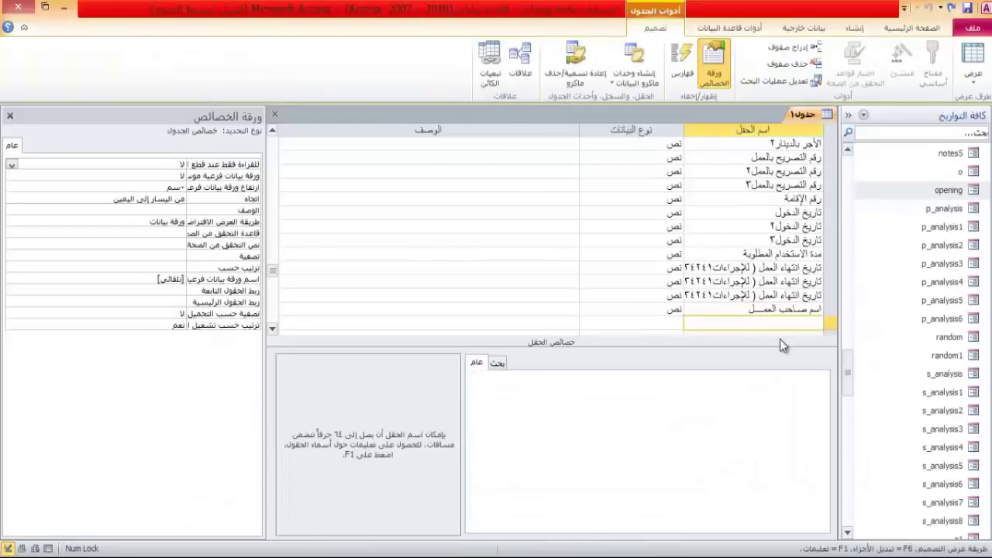
Copy the label "الاسم التجاري" from the Word form and paste it as the next field name in the Access table.
{"action": "key", "text": "alt+Tab"}
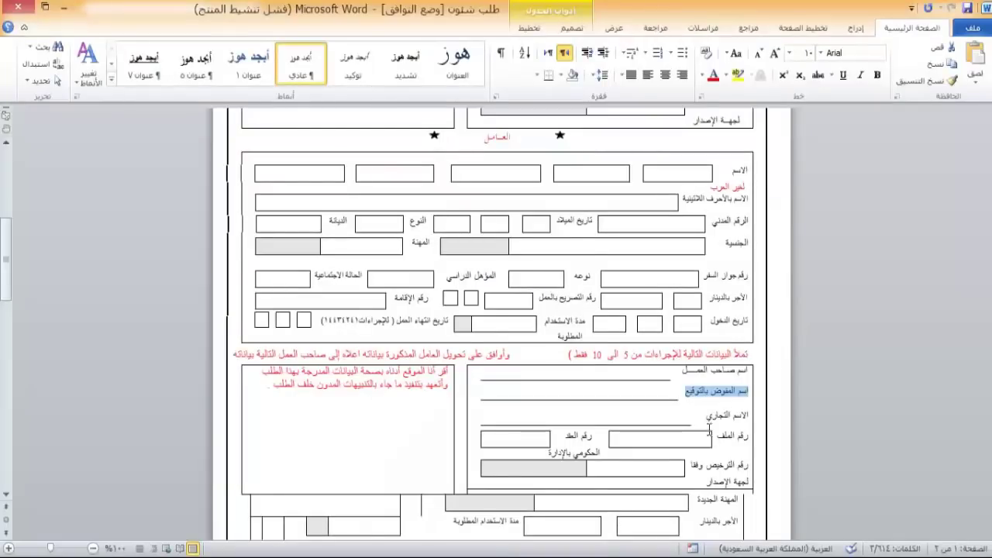
{"action": "left_click_drag", "start_coordinate": [706, 416], "coordinate": [750, 416]}
{"action": "key", "text": "ctrl+c"}
{"action": "key", "text": "alt+Tab"}
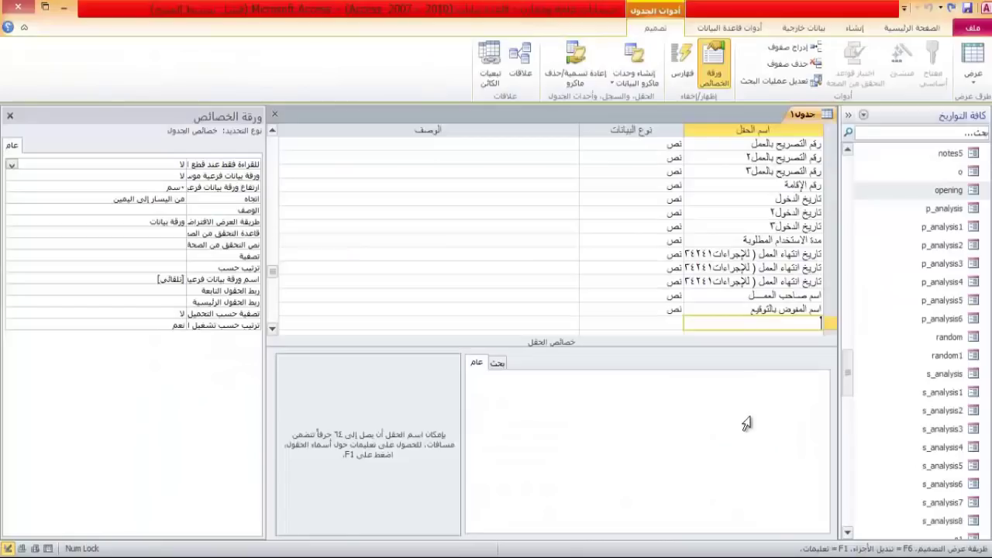
{"action": "key", "text": "ctrl+v"}
Copy the label "رقم الملف" from the Word form and paste it as the next field name in the Access table.
{"action": "key", "text": "alt+Tab"}
{"action": "left_click_drag", "start_coordinate": [717, 438], "coordinate": [748, 435]}
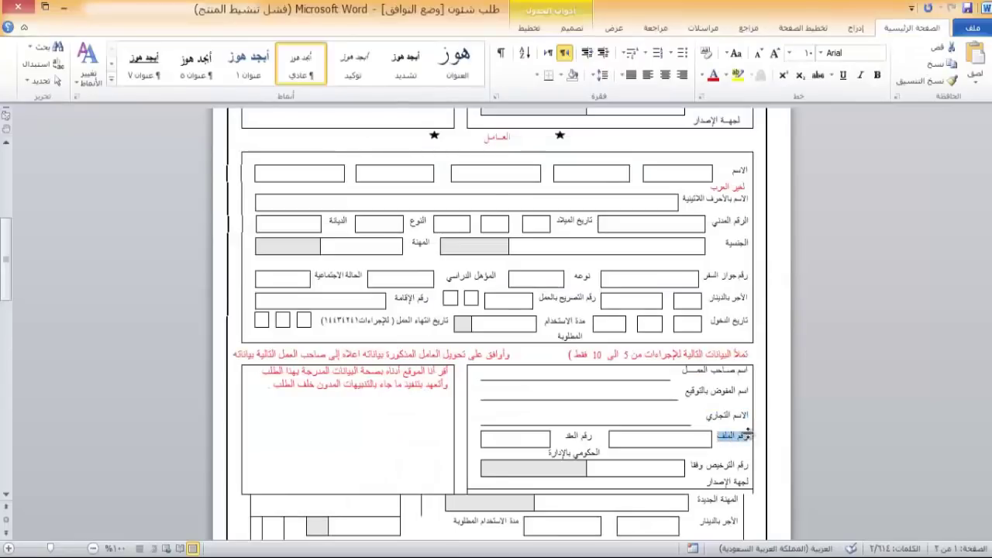
{"action": "key", "text": "ctrl+c"}
{"action": "key", "text": "alt+Tab"}
{"action": "key", "text": "ctrl+v"}
Copy the label "رقم العقد" from the Word form and paste it as the field name after "رقم الملف" in Access.
{"action": "key", "text": "alt+Tab"}
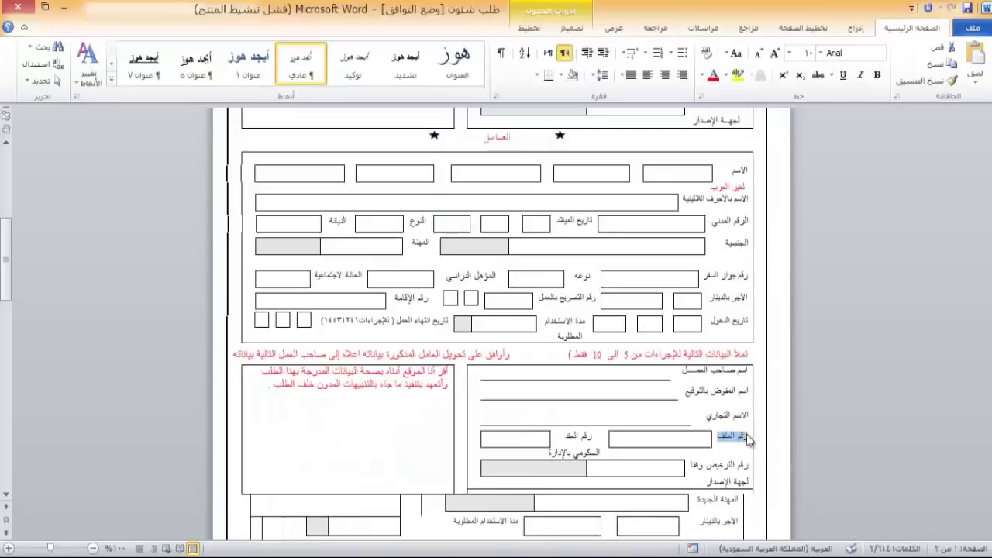
{"action": "left_click_drag", "start_coordinate": [566, 436], "coordinate": [593, 434]}
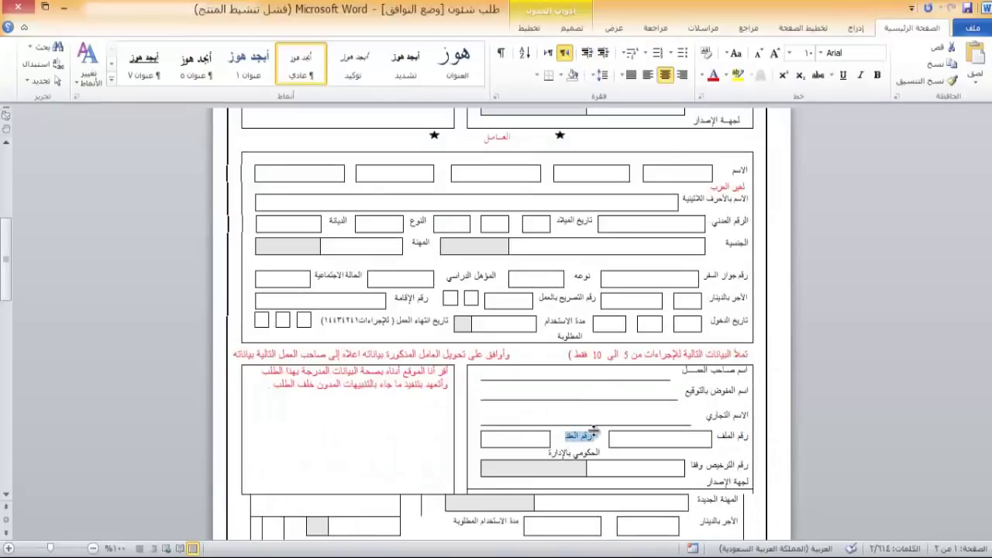
{"action": "key", "text": "ctrl+c"}
{"action": "key", "text": "alt+Tab"}
{"action": "key", "text": "ctrl+v"}
{"action": "key", "text": "Return"}
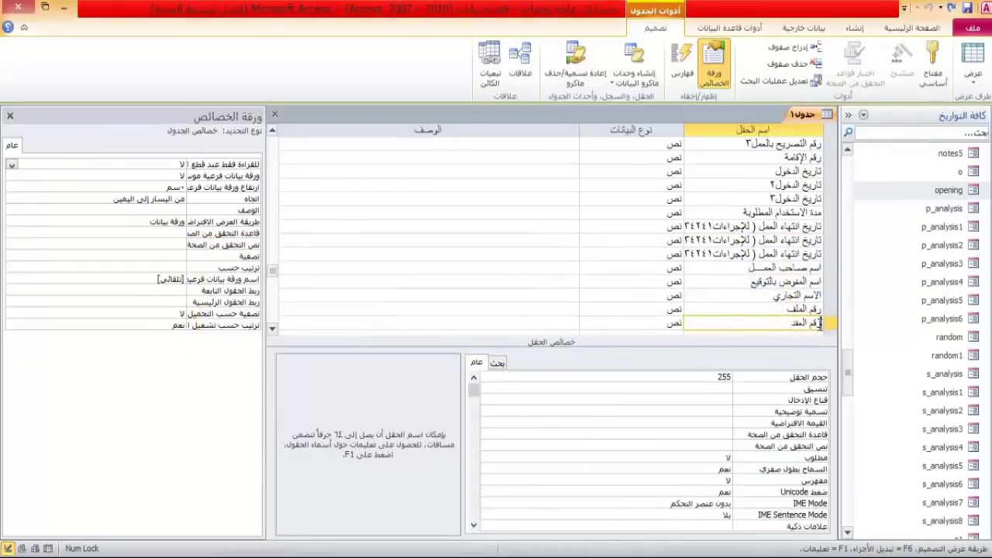
{"action": "key", "text": "Down"}
Copy the label text "رقم الترخيص وفقا" from the Word form and paste it as the next field name in the Access table.
{"action": "key", "text": "alt+Tab"}
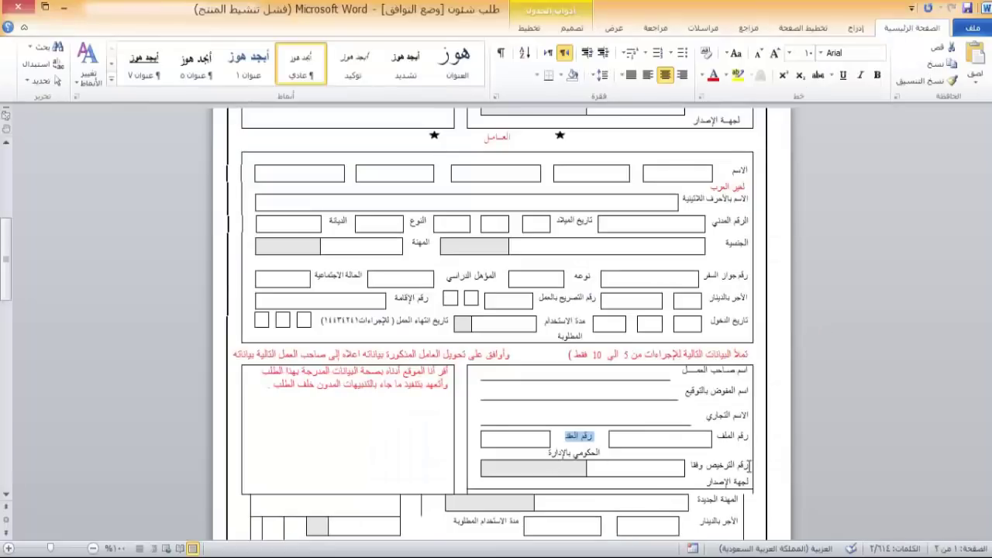
{"action": "left_click_drag", "start_coordinate": [749, 464], "coordinate": [693, 463]}
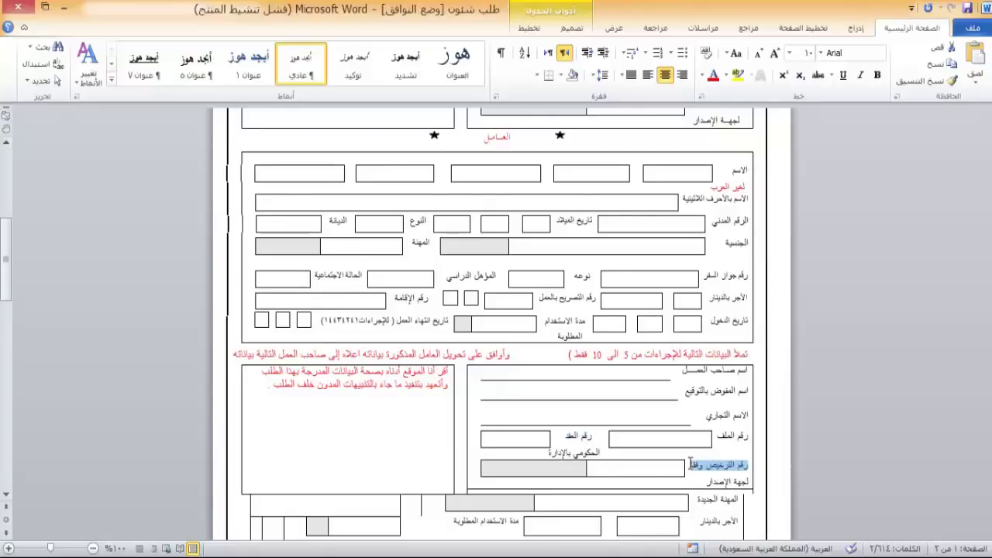
{"action": "key", "text": "ctrl+c"}
{"action": "key", "text": "alt+Tab"}
{"action": "key", "text": "ctrl+v"}
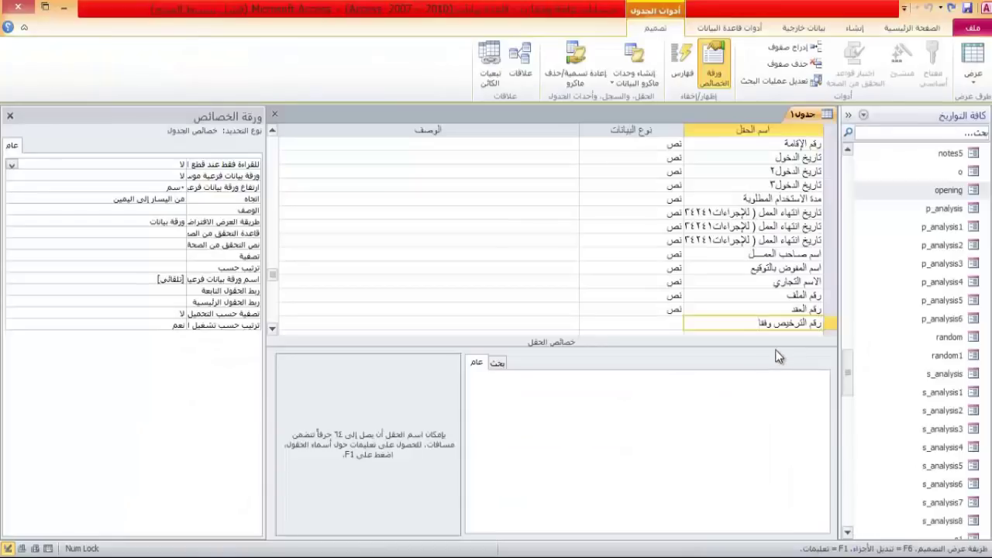
Complete the licence number field name in the Access table with the Word label's second line, making it "رقم الترخيص وفقا لجهة الإصدار٢".
{"action": "key", "text": "alt+Tab"}
{"action": "left_click_drag", "start_coordinate": [706, 481], "coordinate": [747, 482]}
{"action": "key", "text": "alt+Tab"}
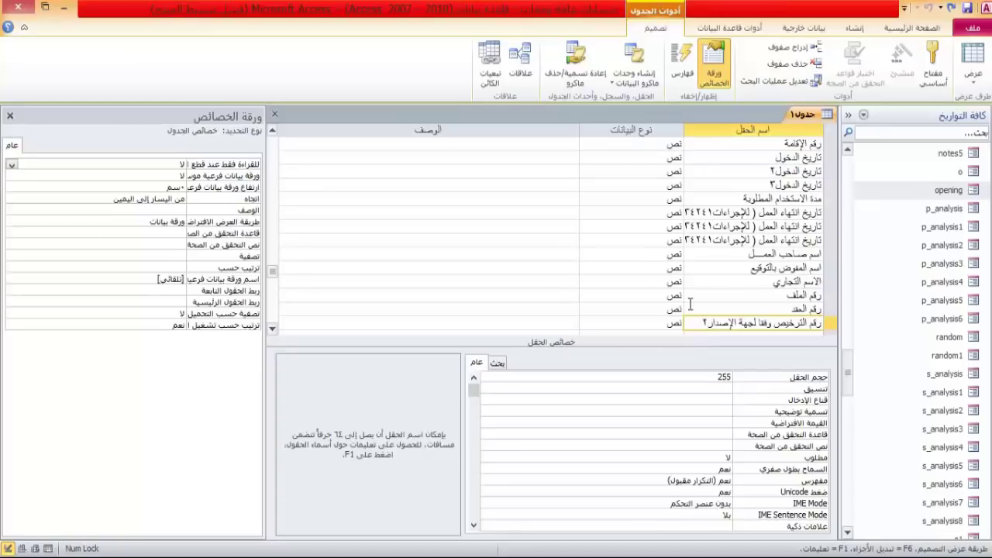
{"action": "key", "text": "Down"}
Copy the label "الحكومي بالإدارة" from the Word form and add it as the next Access field, named "الحكومي بالإدارة٢".
{"action": "key", "text": "alt+Tab"}
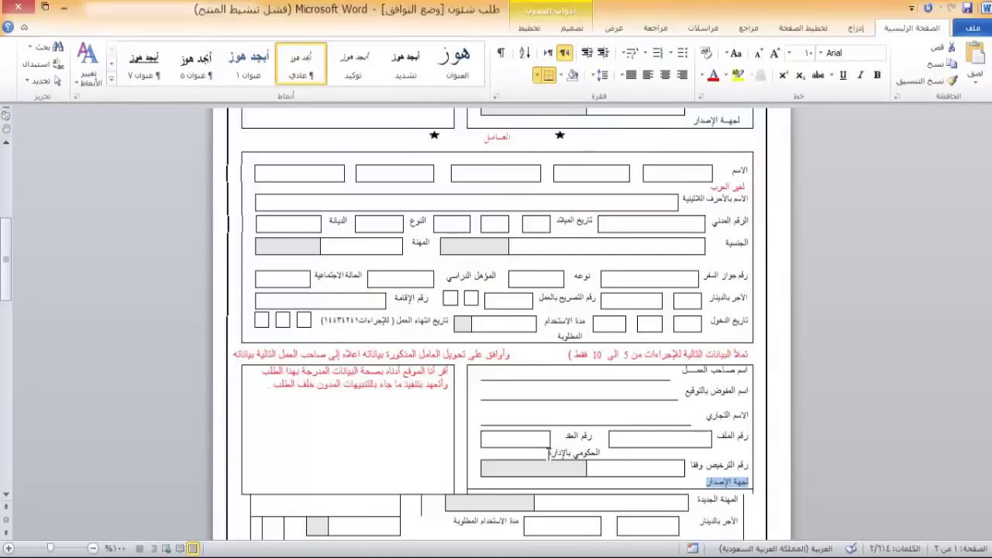
{"action": "left_click_drag", "start_coordinate": [549, 453], "coordinate": [601, 452]}
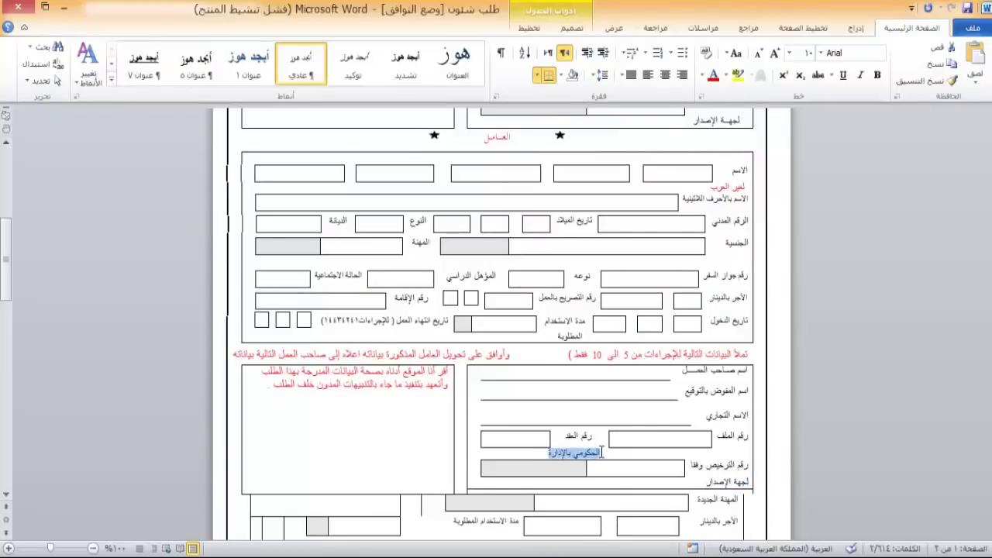
{"action": "key", "text": "alt+Tab"}
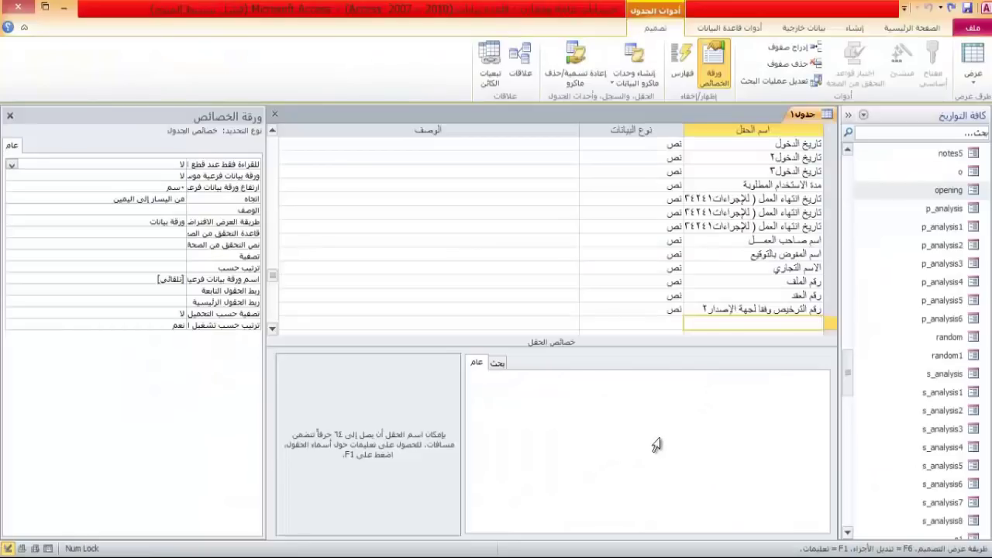
{"action": "key", "text": "ctrl+v"}
{"action": "key", "text": "Return"}
Append ٢ to the Access field names "رقم الملف" and "رقم العقد" in the employer section.
{"action": "key", "text": "alt+Tab"}
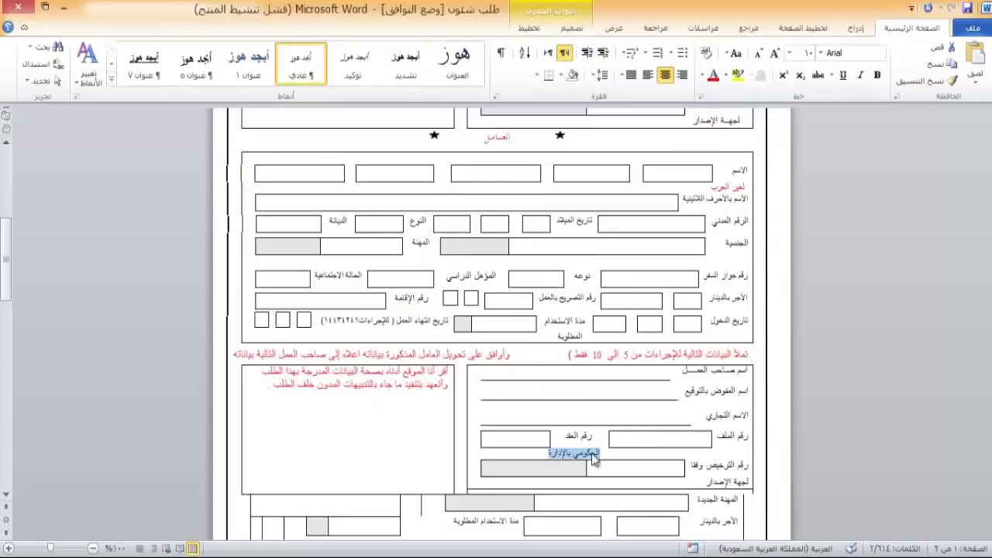
{"action": "mouse_move", "coordinate": [5, 252]}
{"action": "left_mouse_down"}
{"action": "mouse_move", "coordinate": [10, 221]}
{"action": "mouse_move", "coordinate": [8, 268]}
{"action": "left_mouse_up"}
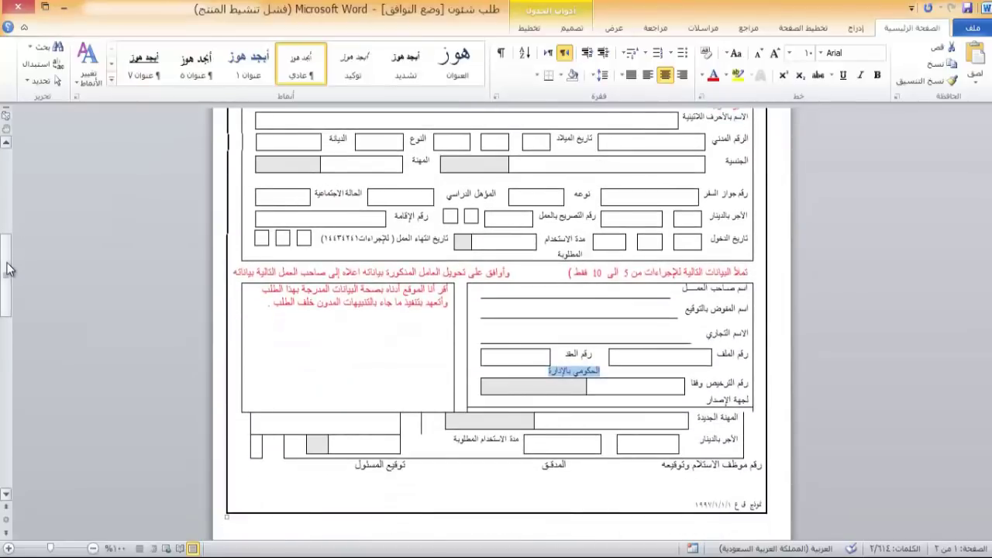
{"action": "key", "text": "alt+Tab"}
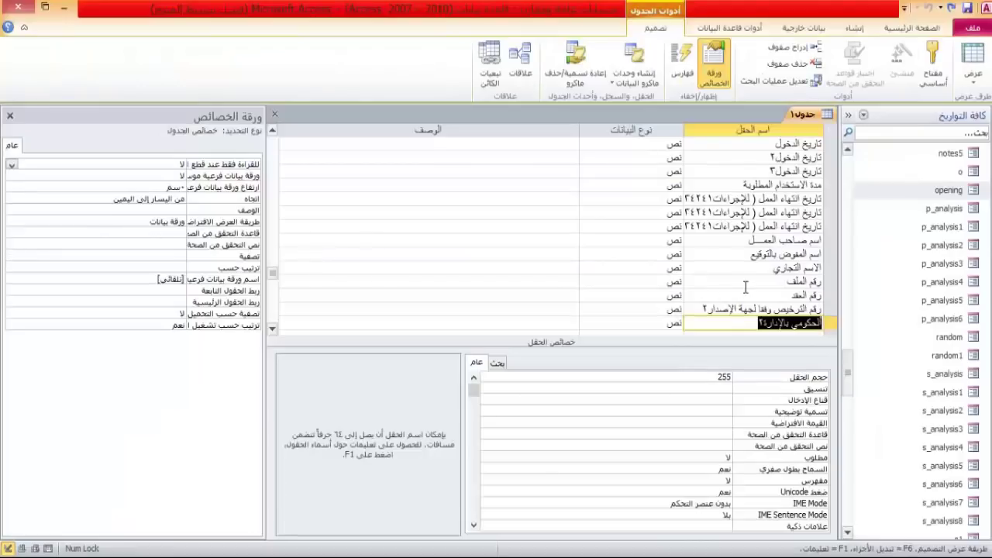
{"action": "left_click", "coordinate": [752, 283]}
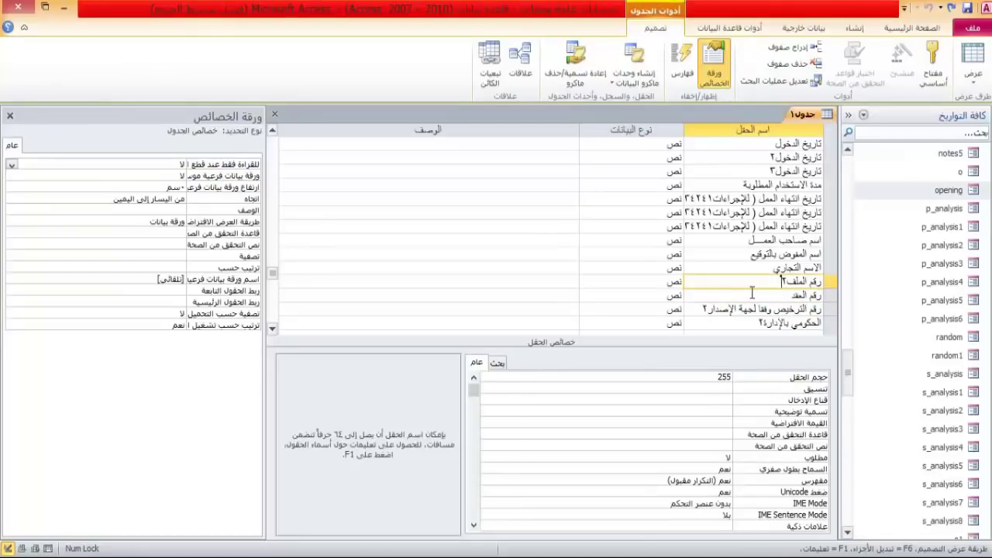
{"action": "left_click", "coordinate": [754, 298]}
{"action": "key", "text": "Down"}
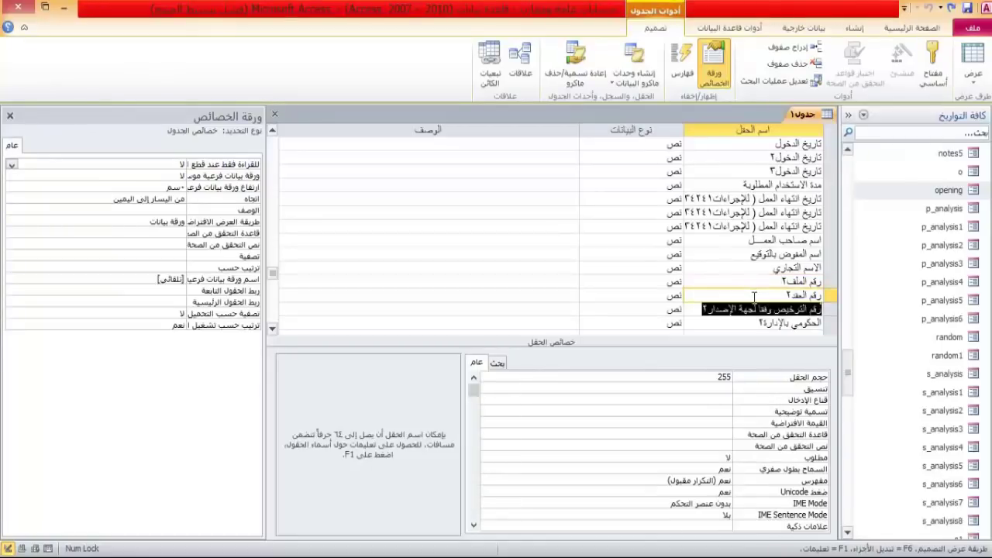
{"action": "key", "text": "Down"}
{"action": "key", "text": "Down"}
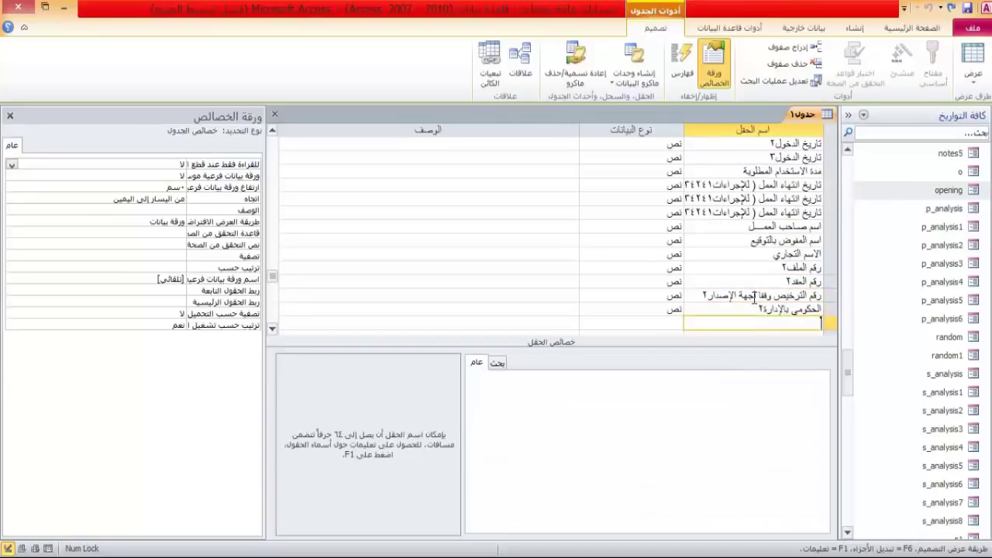
Copy the label "المهنة الجديدة" from the Word form and paste it as the next field name in the Access table.
{"action": "key", "text": "alt+Tab"}
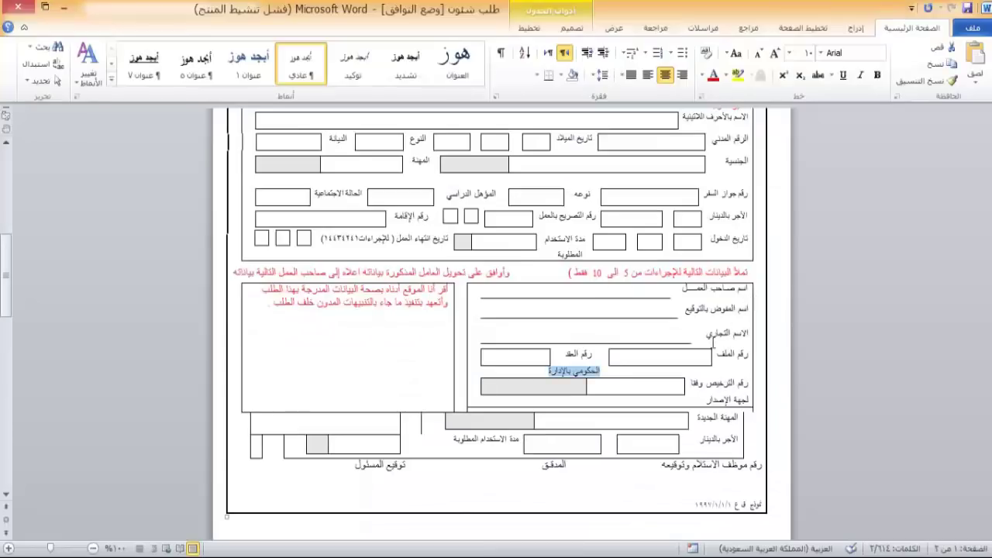
{"action": "left_click", "coordinate": [701, 418]}
{"action": "left_click_drag", "start_coordinate": [717, 418], "coordinate": [740, 422]}
{"action": "key", "text": "ctrl+c"}
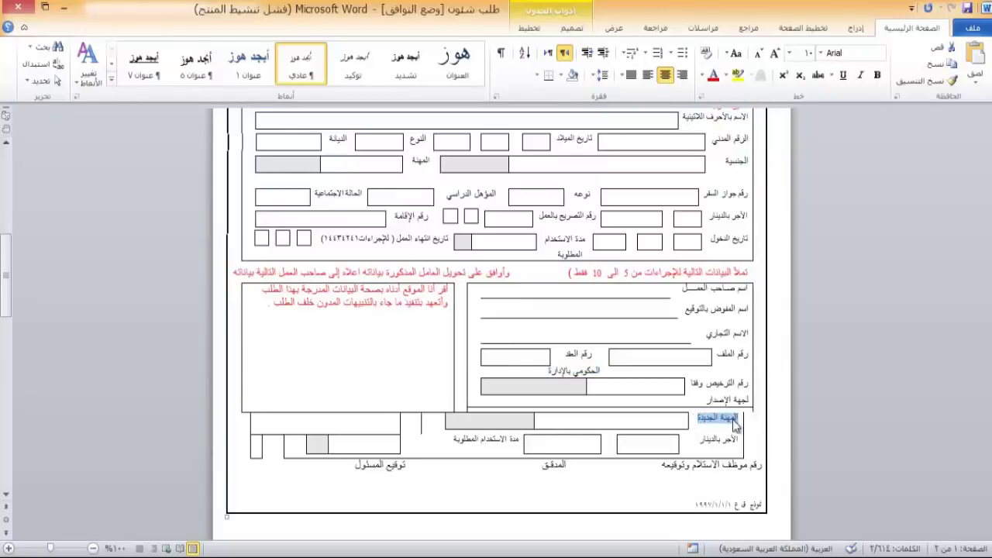
{"action": "key", "text": "ctrl+r"}
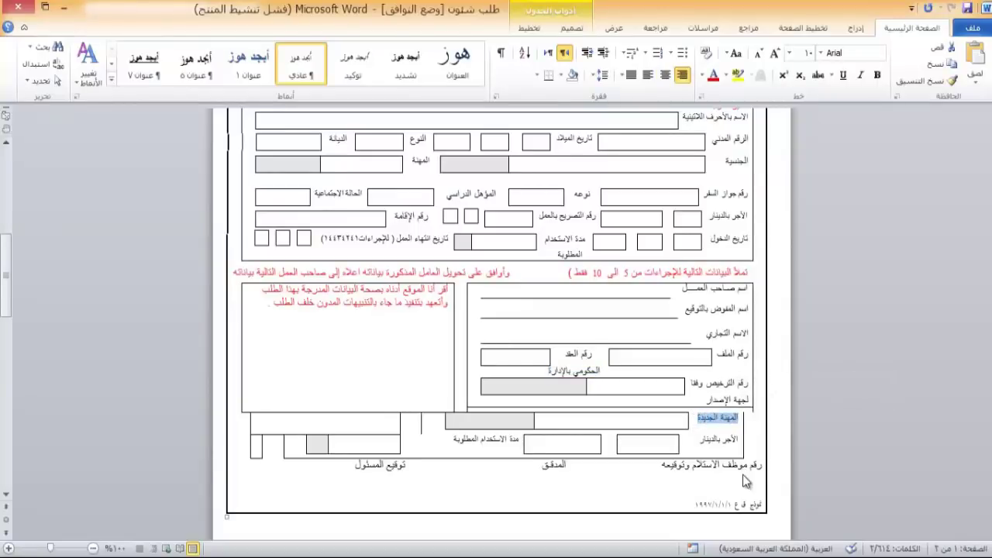
{"action": "key", "text": "alt+Tab"}
{"action": "key", "text": "ctrl+v"}
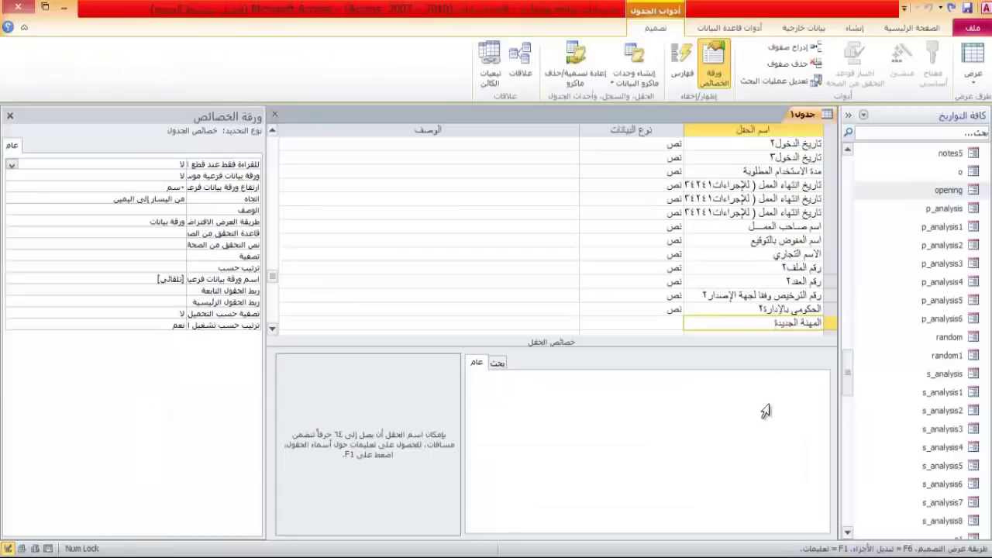
Add a second new-profession field named "المهنة الجديدة٢" to the Access table.
{"action": "key", "text": "alt+Tab"}
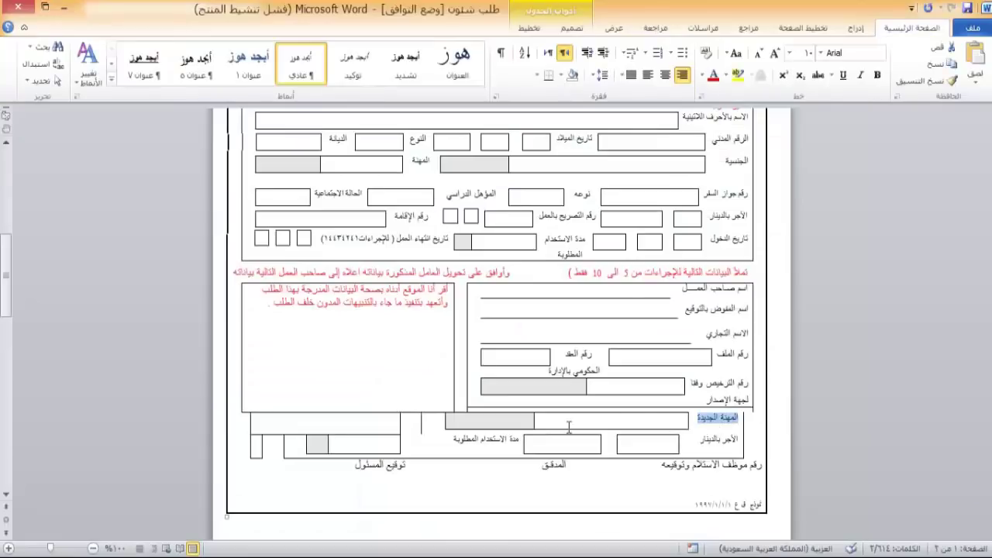
{"action": "key", "text": "alt+Tab"}
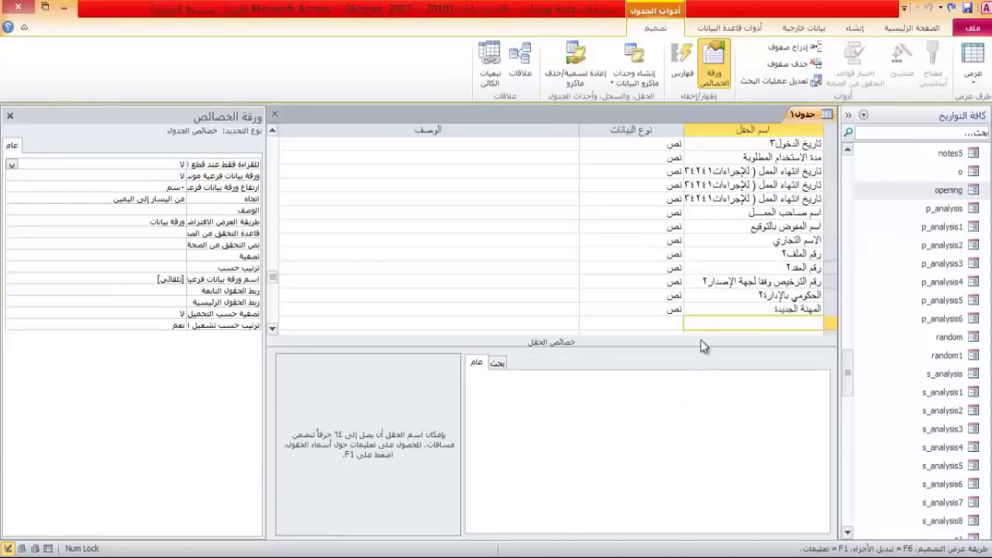
{"action": "key", "text": "ctrl+v"}
{"action": "key", "text": "Down"}
Copy the label "الأجر بالدينار" from the bottom of the Word form and paste it as the next Access field name.
{"action": "key", "text": "alt+Tab"}
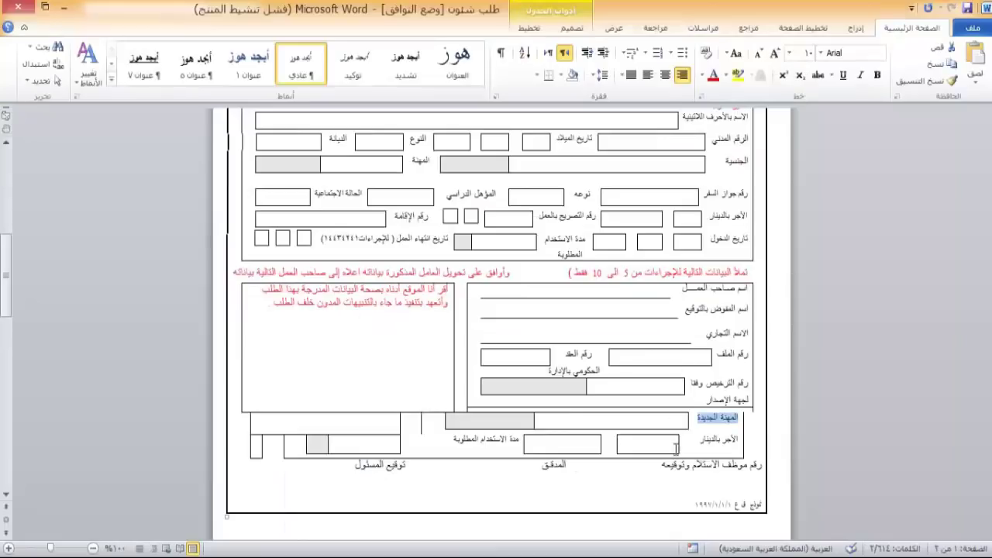
{"action": "left_click_drag", "start_coordinate": [702, 438], "coordinate": [738, 444]}
{"action": "key", "text": "ctrl+c"}
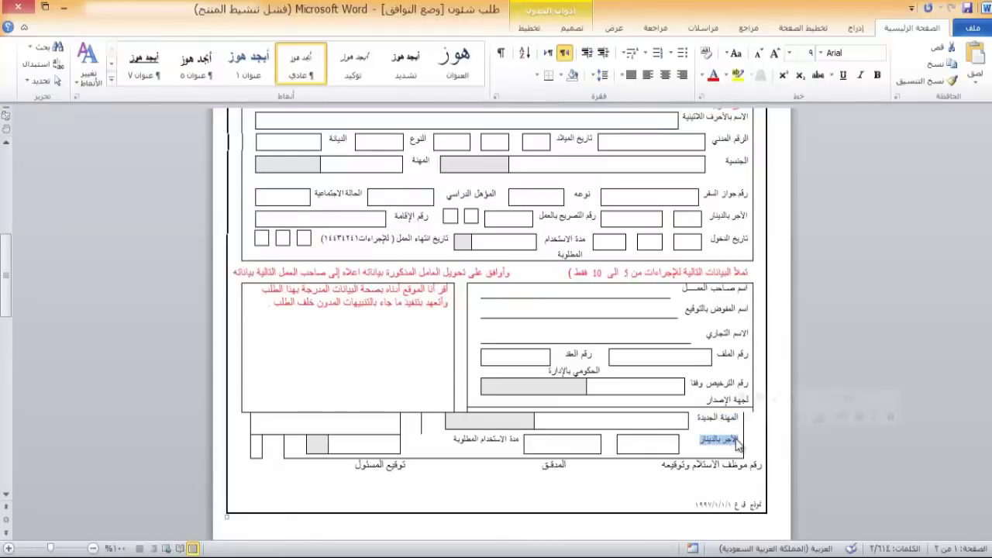
{"action": "key", "text": "alt+Tab"}
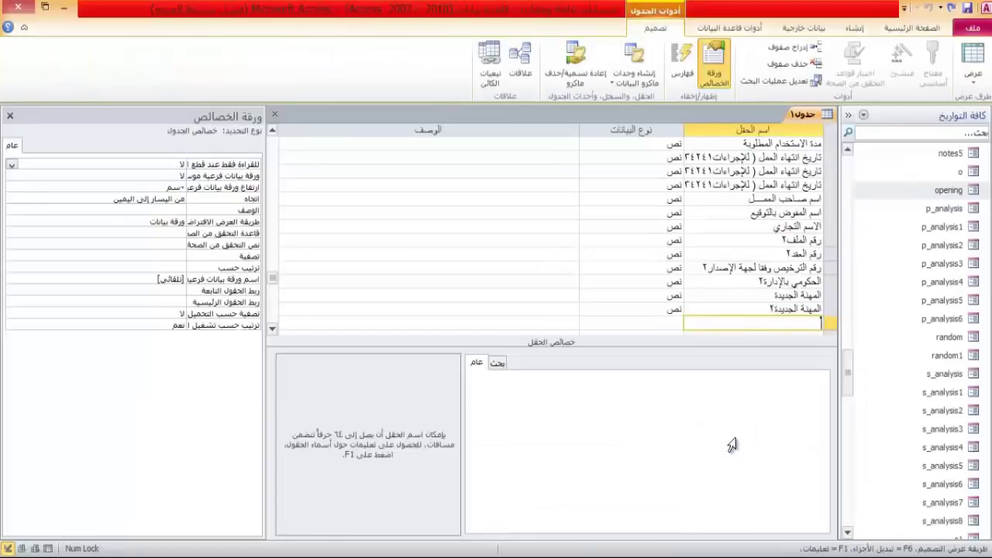
{"action": "key", "text": "ctrl+v"}
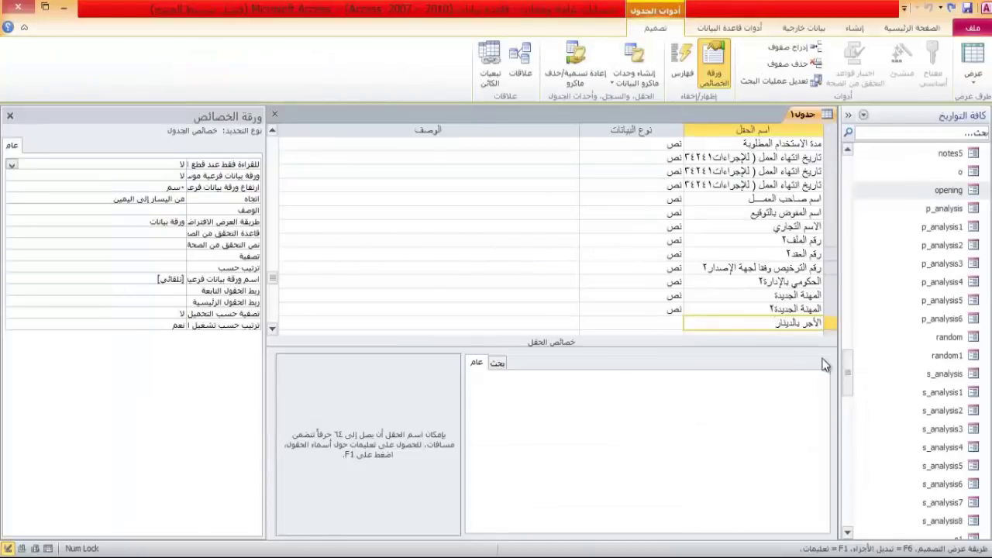
Add a second wage field and name the two new wage fields "الأجر بالدينار٣" and "الأجر بالدينار٤".
{"action": "key", "text": "alt+Tab"}
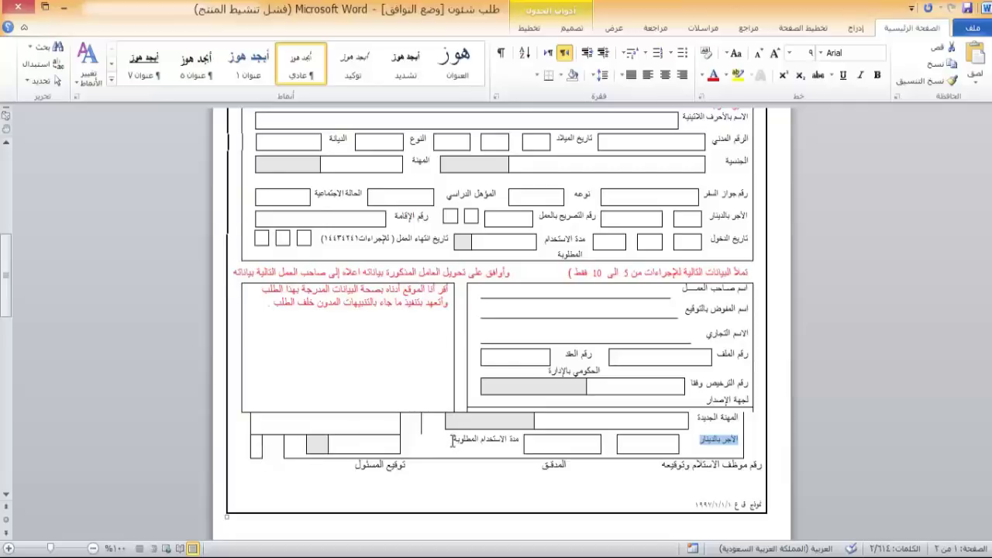
{"action": "key", "text": "alt+Tab"}
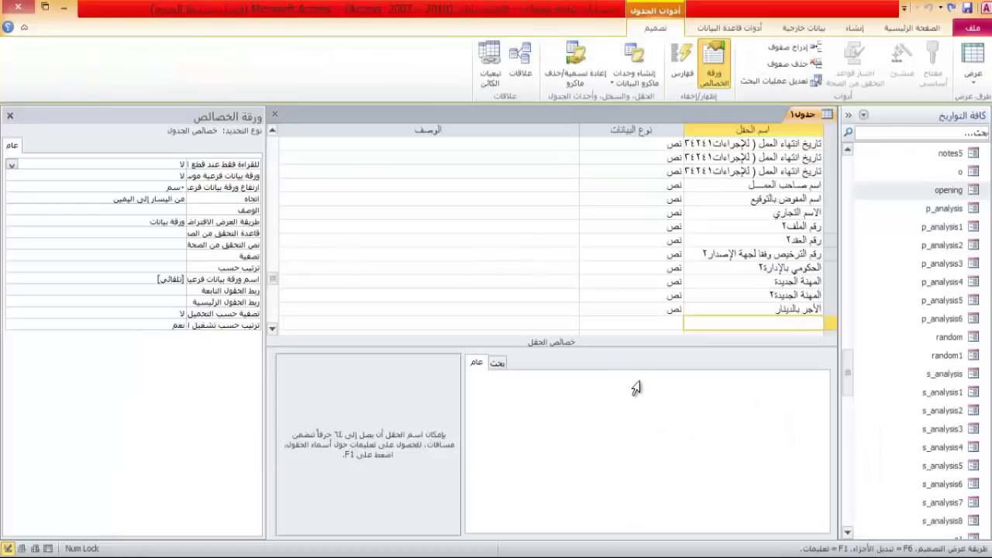
{"action": "key", "text": "ctrl+v"}
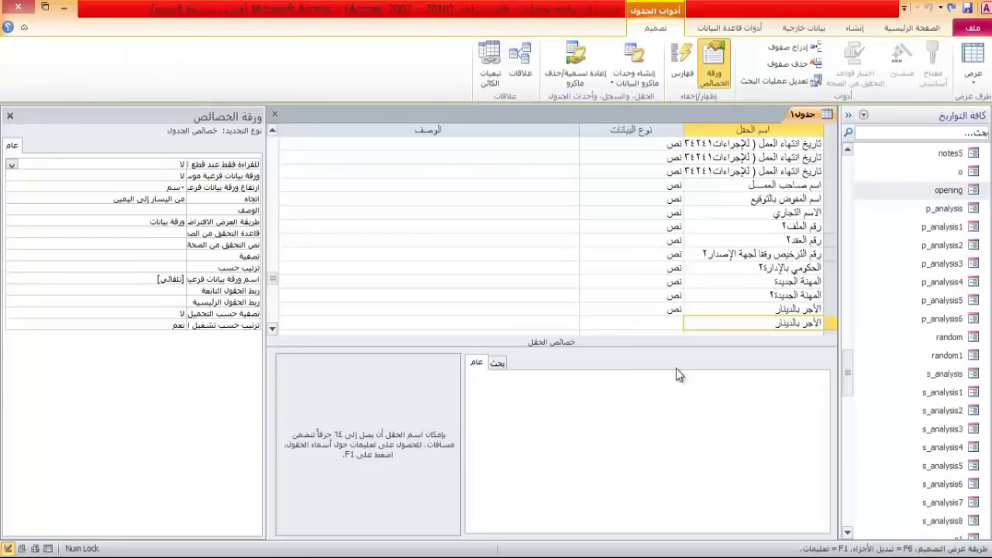
{"action": "left_click", "coordinate": [759, 307]}
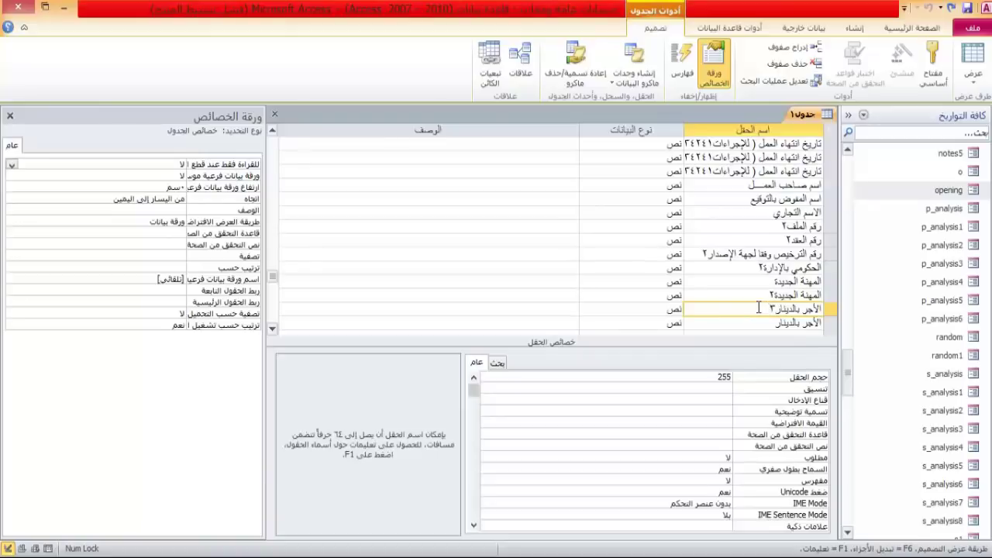
{"action": "key", "text": "Down"}
{"action": "key", "text": "F2"}
{"action": "type", "text": "٤"}
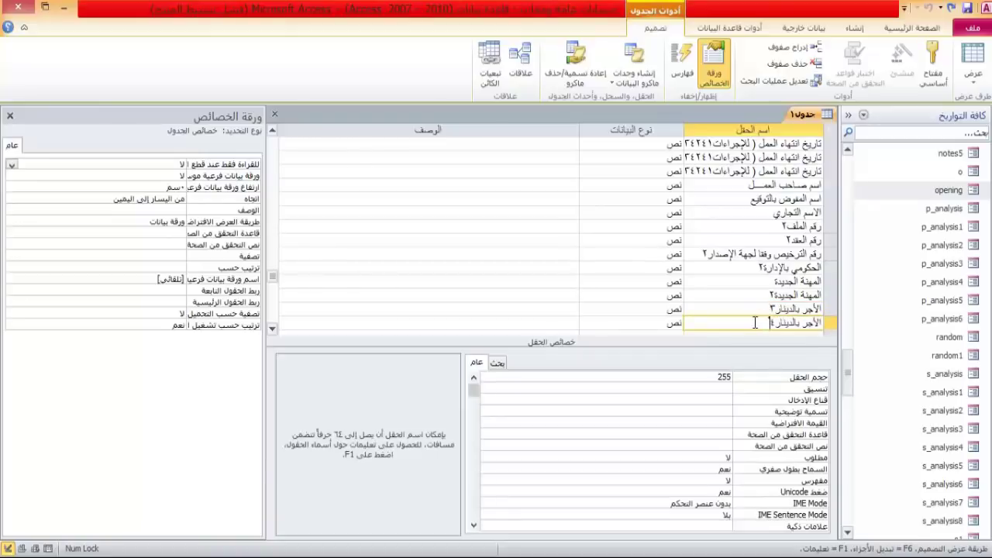
{"action": "key", "text": "Down"}
Copy the label "مدة الاستخدام المطلوبة" from the Word form and add it as the Access field "مدة الاستخدام المطلوبة٢".
{"action": "key", "text": "alt+Tab"}
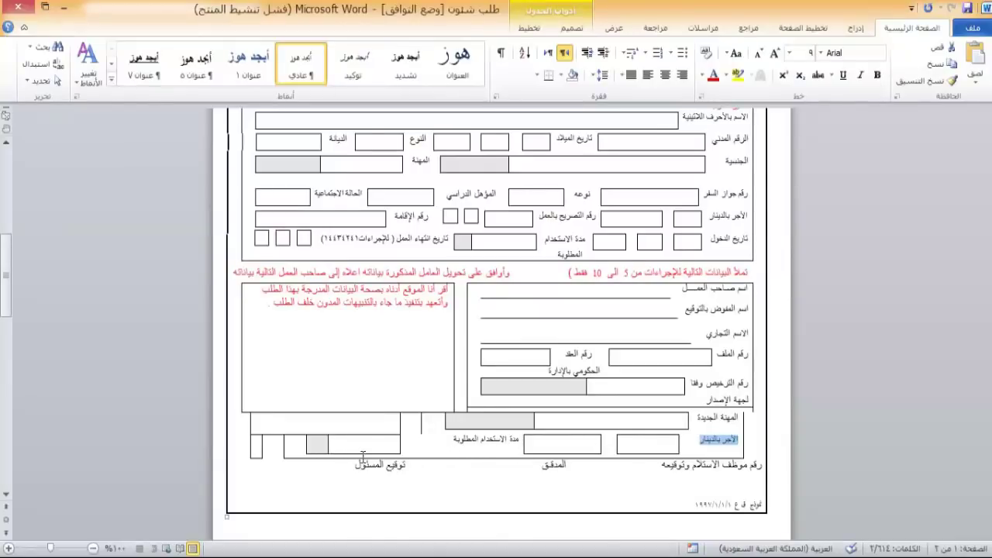
{"action": "left_click", "coordinate": [459, 440]}
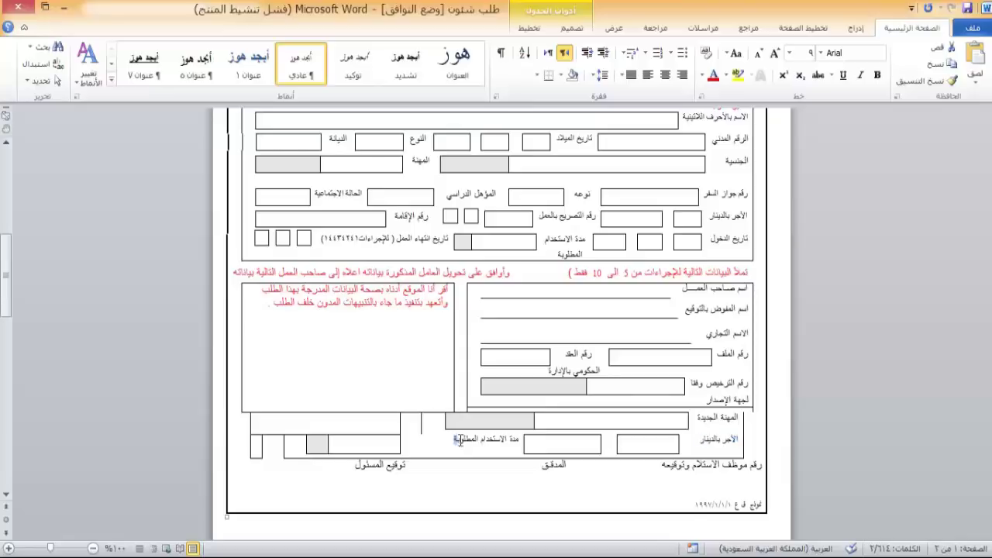
{"action": "left_click_drag", "start_coordinate": [458, 439], "coordinate": [519, 443]}
{"action": "key", "text": "ctrl+c"}
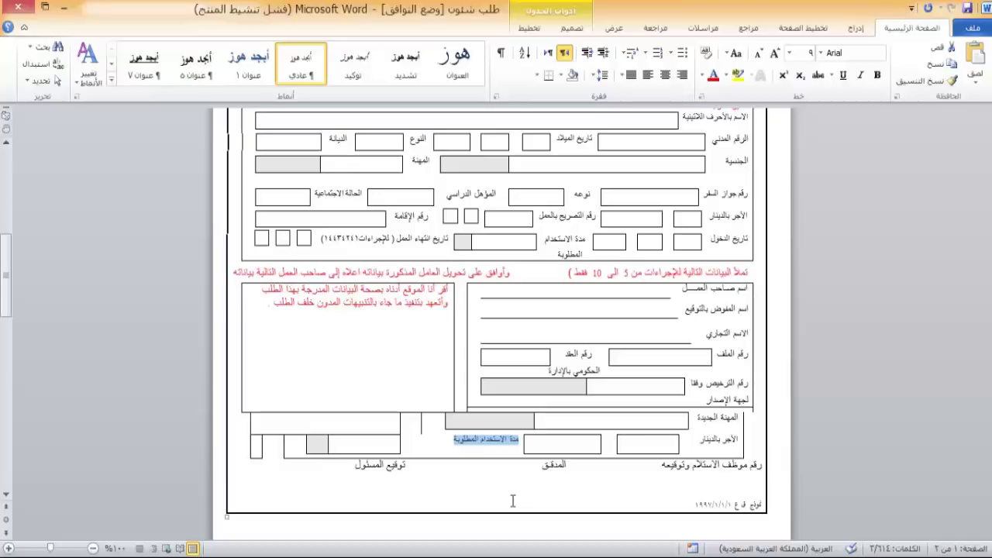
{"action": "key", "text": "alt+Tab"}
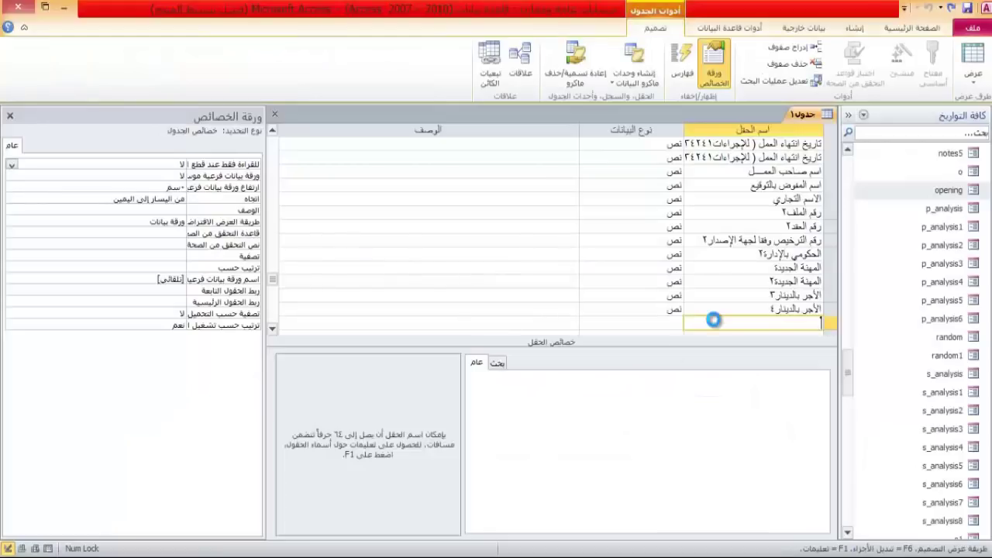
{"action": "key", "text": "ctrl+v"}
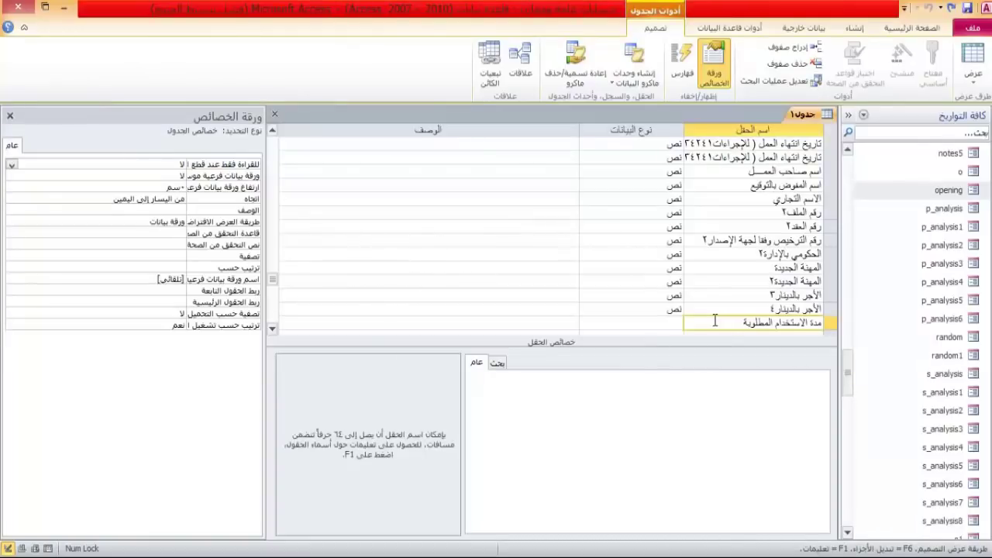
{"action": "type", "text": "2"}
{"action": "key", "text": "Up"}
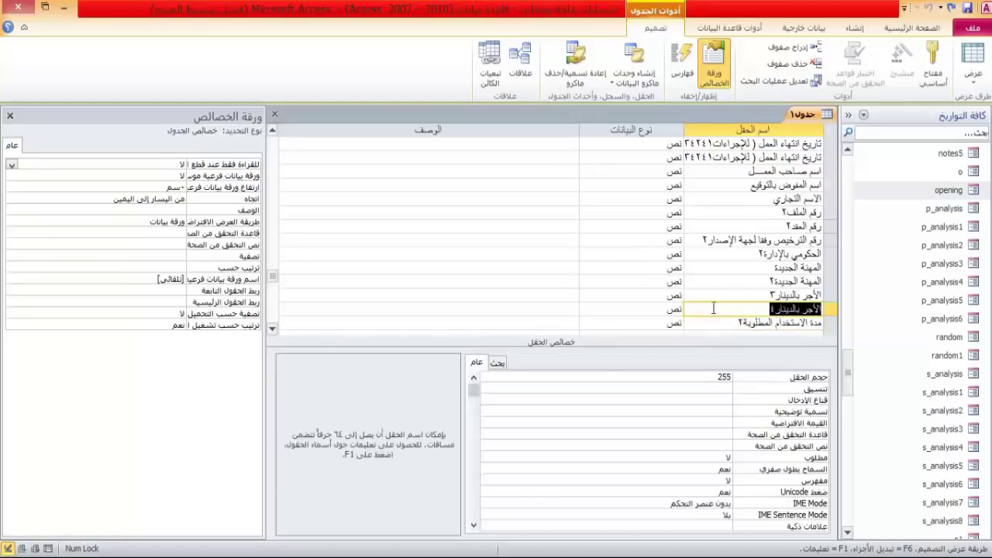
{"action": "key", "text": "alt+Tab"}
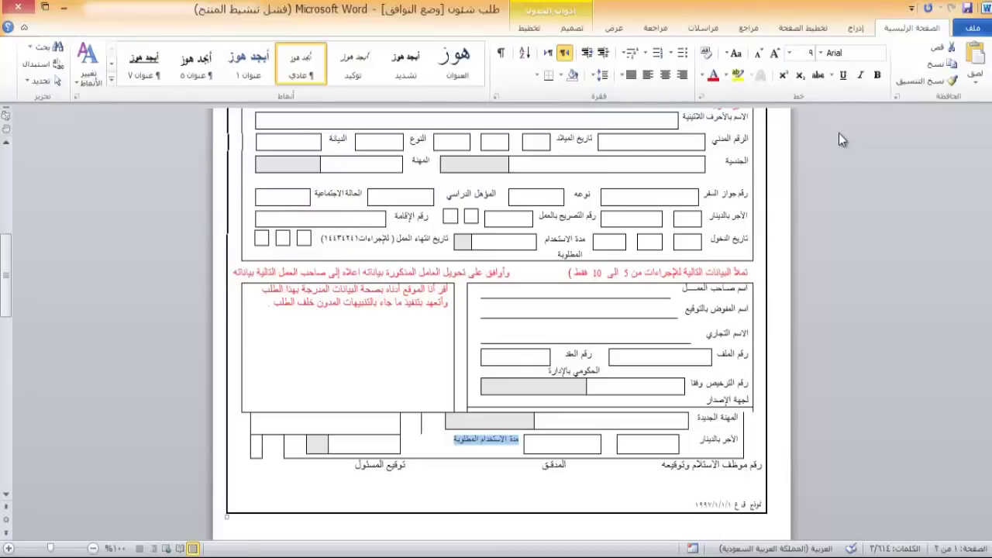
{"action": "key", "text": "alt+Tab"}
{"action": "key", "text": "alt+Tab"}
{"action": "key", "text": "alt+Tab"}
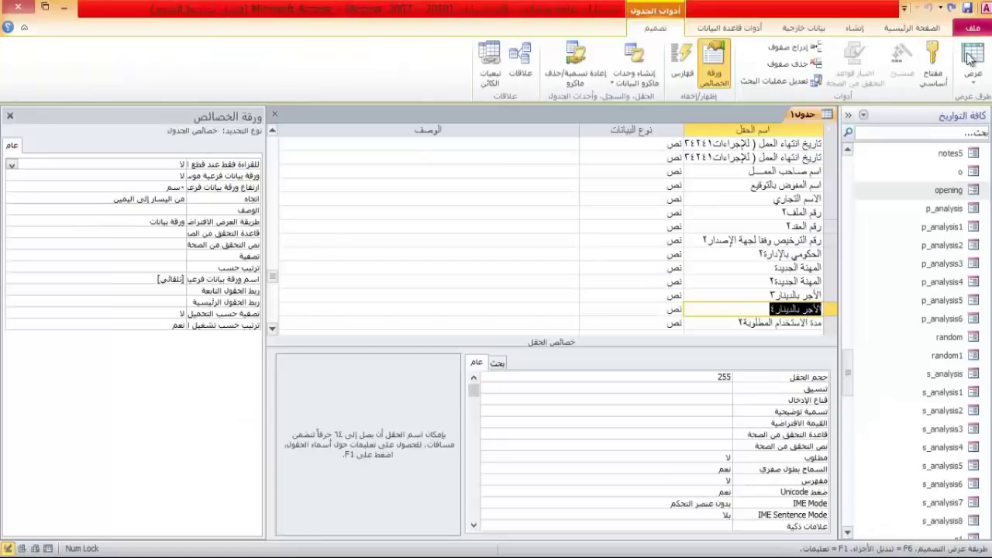
Try to save the table as "طلب شئون", following the Word document's title, without creating a primary key.
{"action": "left_click", "coordinate": [970, 56]}
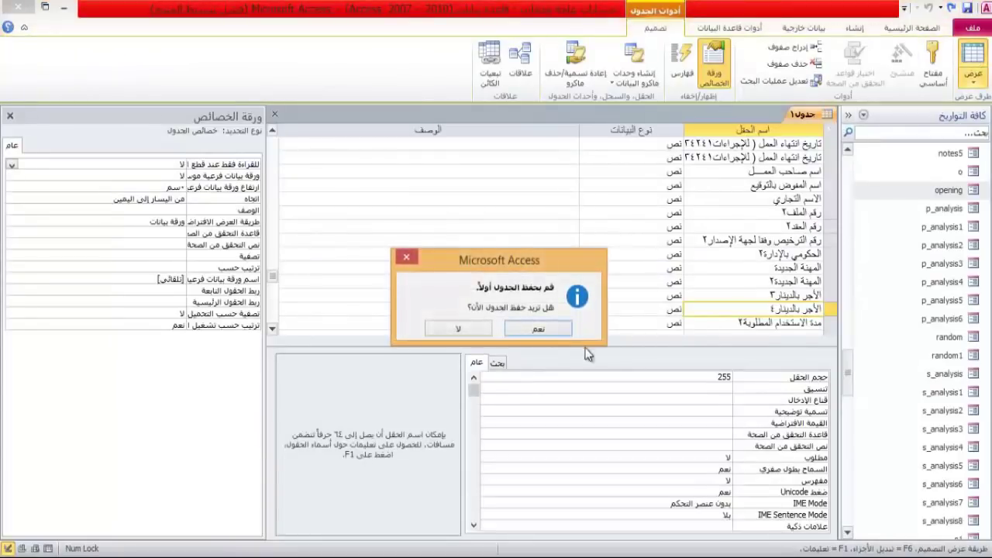
{"action": "left_click", "coordinate": [544, 329]}
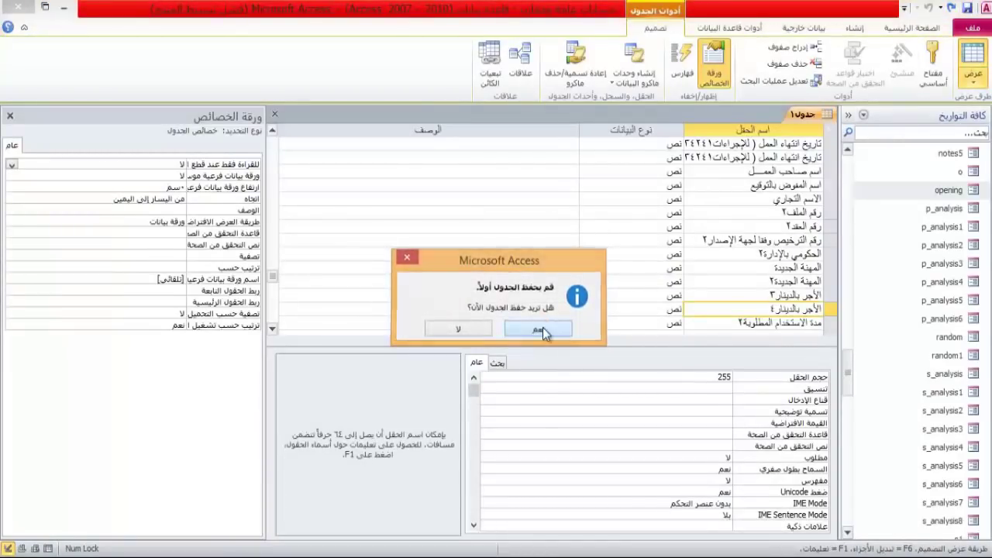
{"action": "key", "text": "alt+Tab"}
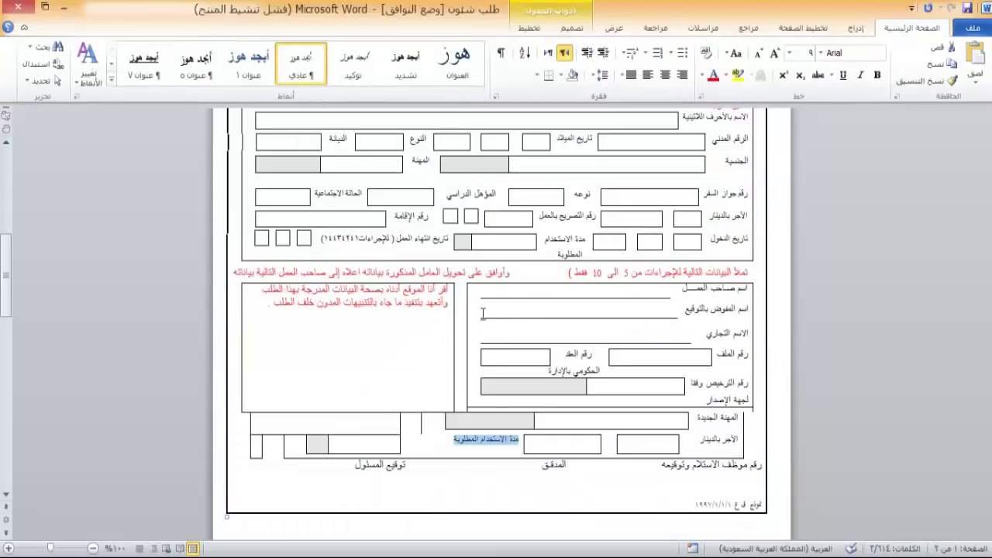
{"action": "left_click_drag", "start_coordinate": [4, 302], "coordinate": [3, 103]}
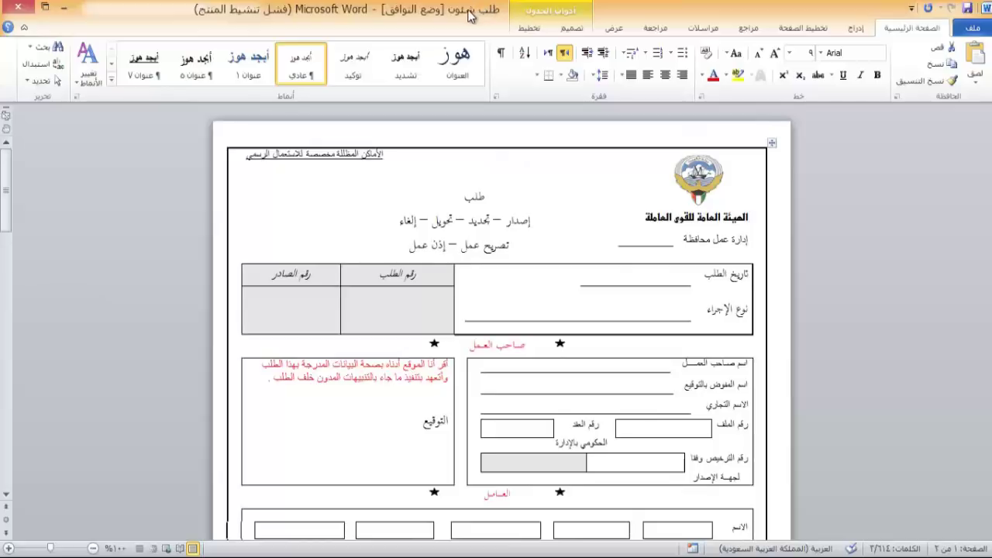
{"action": "key", "text": "alt+Tab"}
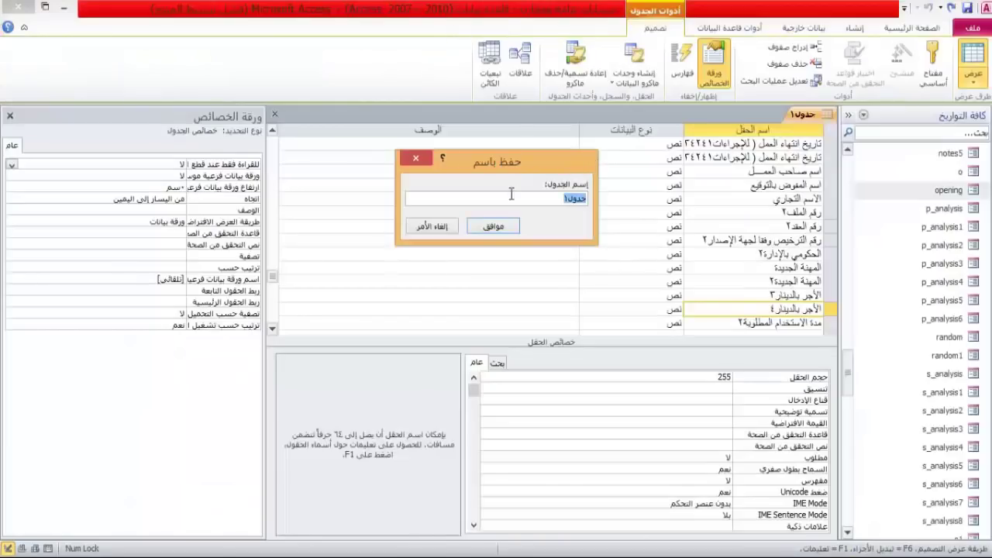
{"action": "type", "text": "طلب شئون"}
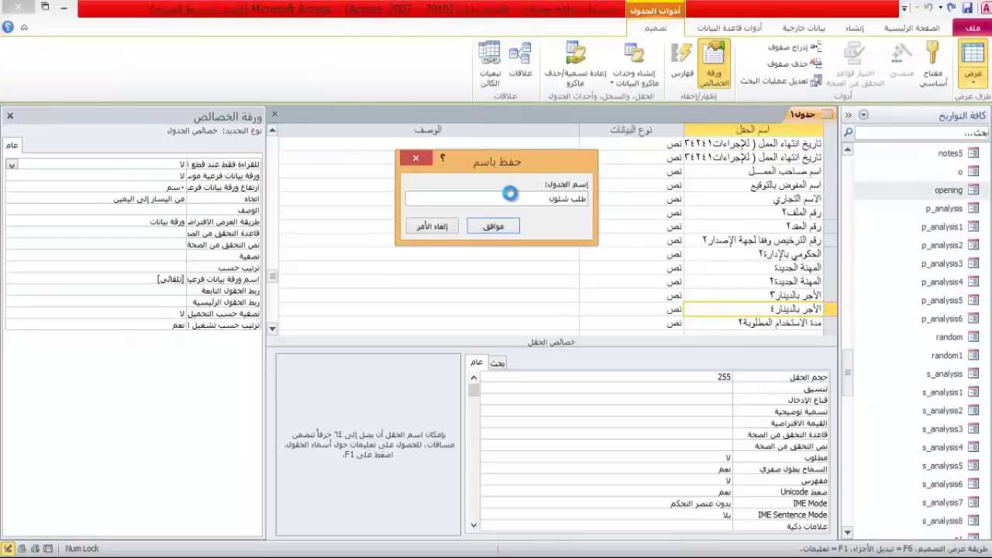
{"action": "key", "text": "Return"}
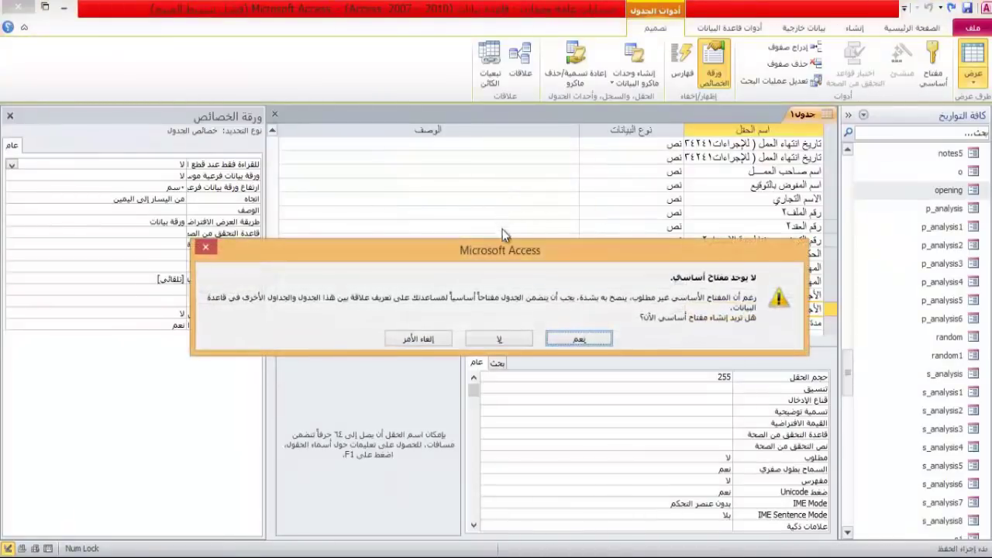
{"action": "left_click", "coordinate": [508, 342]}
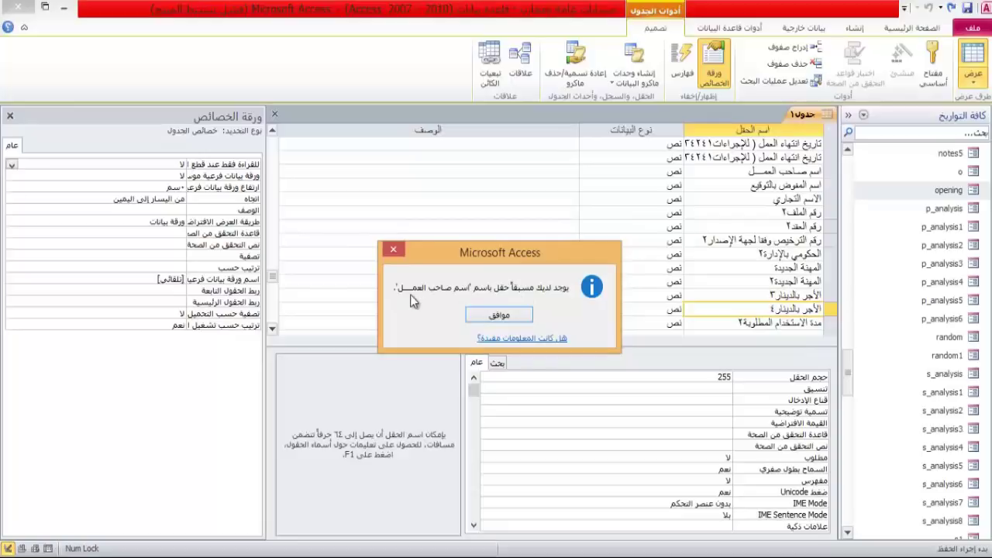
{"action": "left_click", "coordinate": [494, 314]}
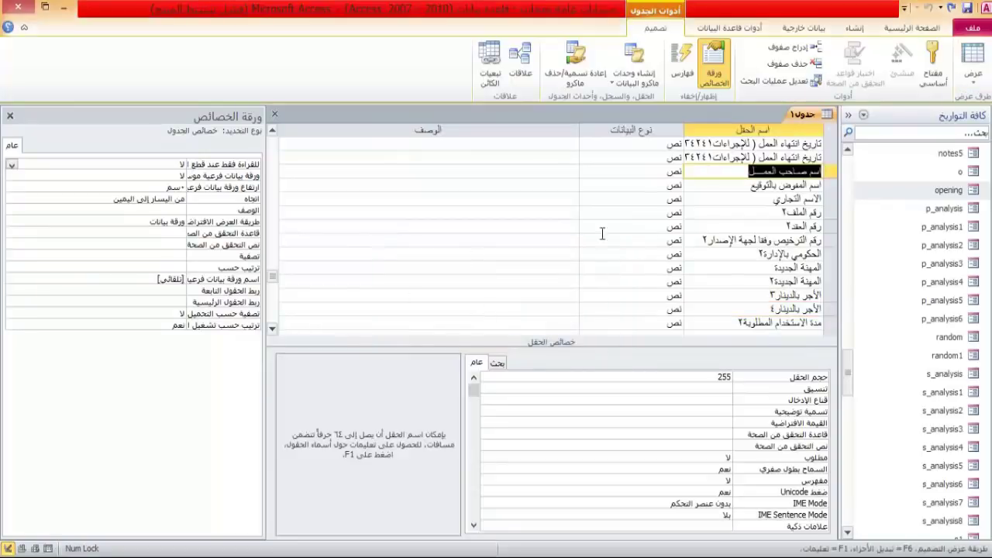
Rename the repeated employer-name field as "اسم صاحب العمـــل٢".
{"action": "left_click", "coordinate": [724, 168]}
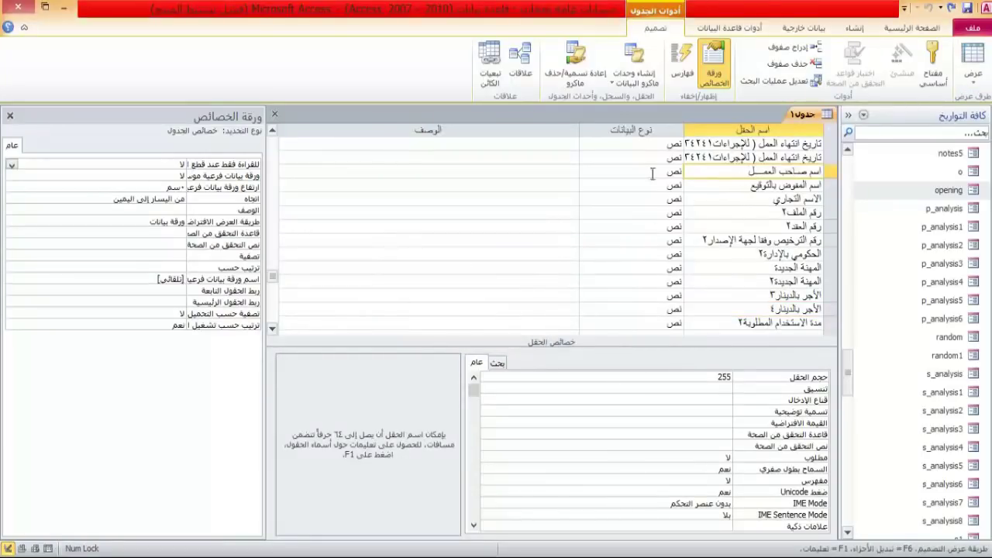
{"action": "type", "text": "٢"}
{"action": "left_click", "coordinate": [738, 184]}
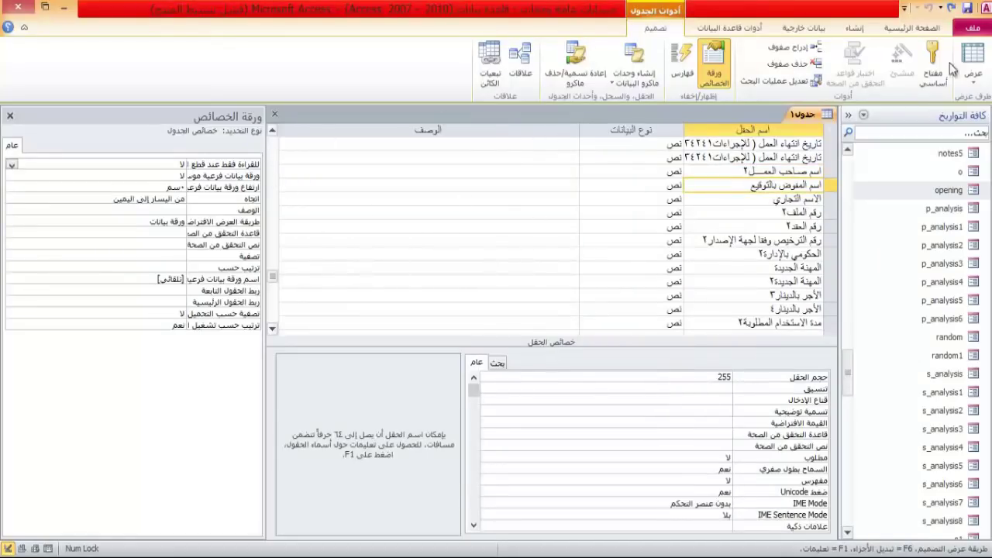
Try to save the table as "نموذج شئون" without creating a primary key.
{"action": "left_click", "coordinate": [974, 59]}
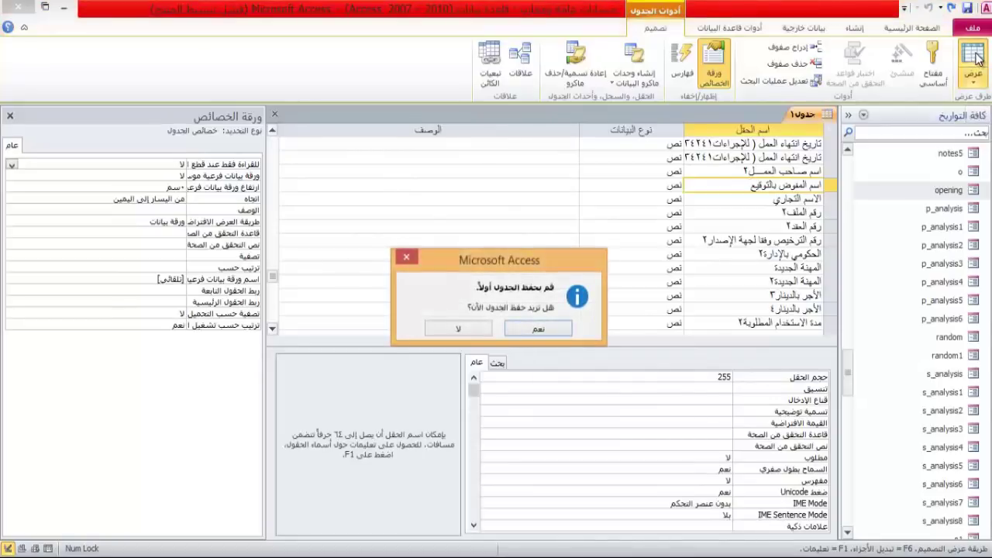
{"action": "key", "text": "Return"}
{"action": "type", "text": "نم"}
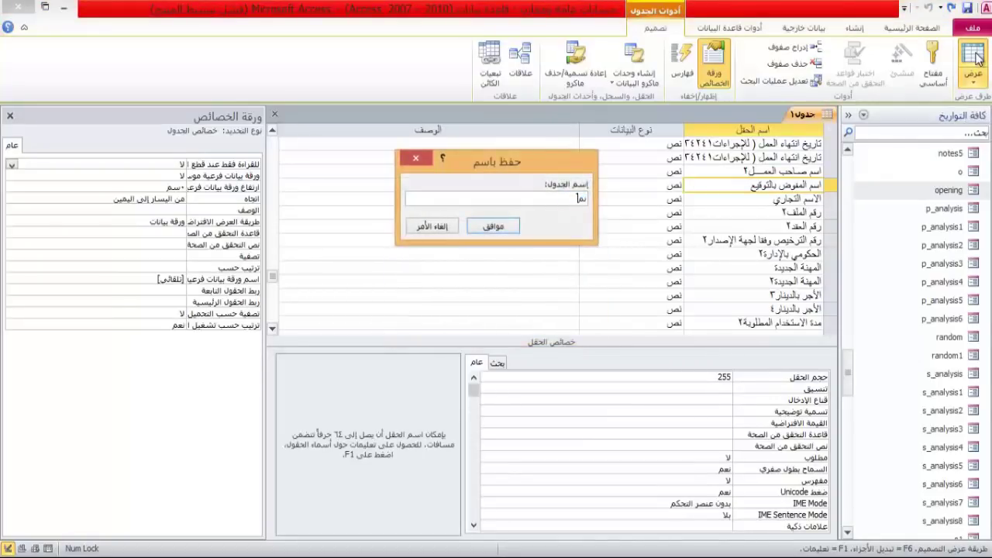
{"action": "type", "text": "وذج شلون"}
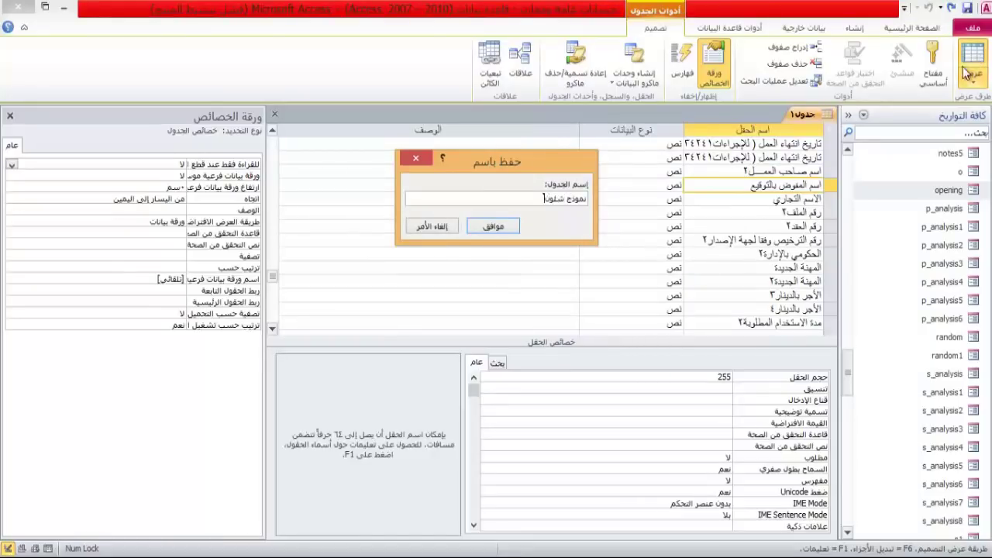
{"action": "left_click", "coordinate": [494, 226]}
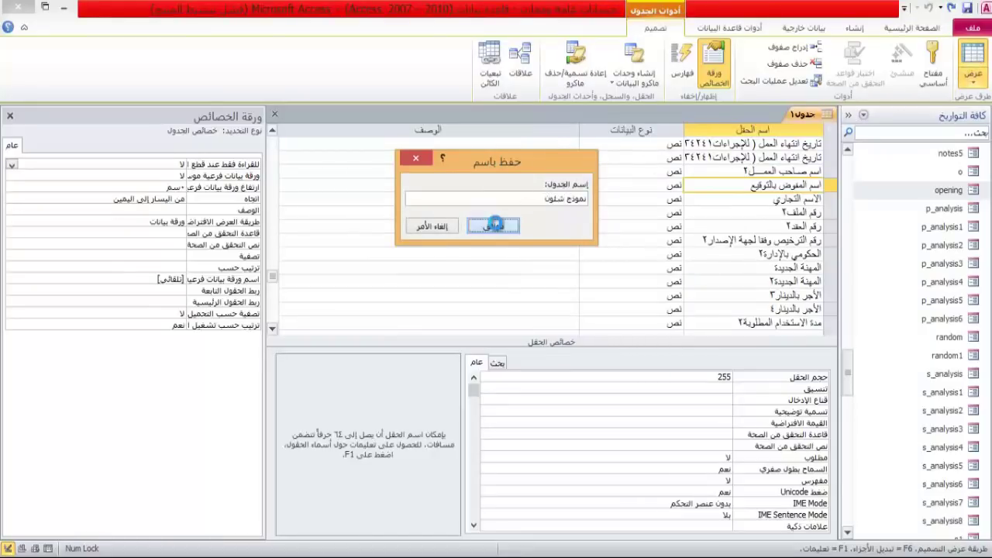
{"action": "left_click", "coordinate": [497, 338]}
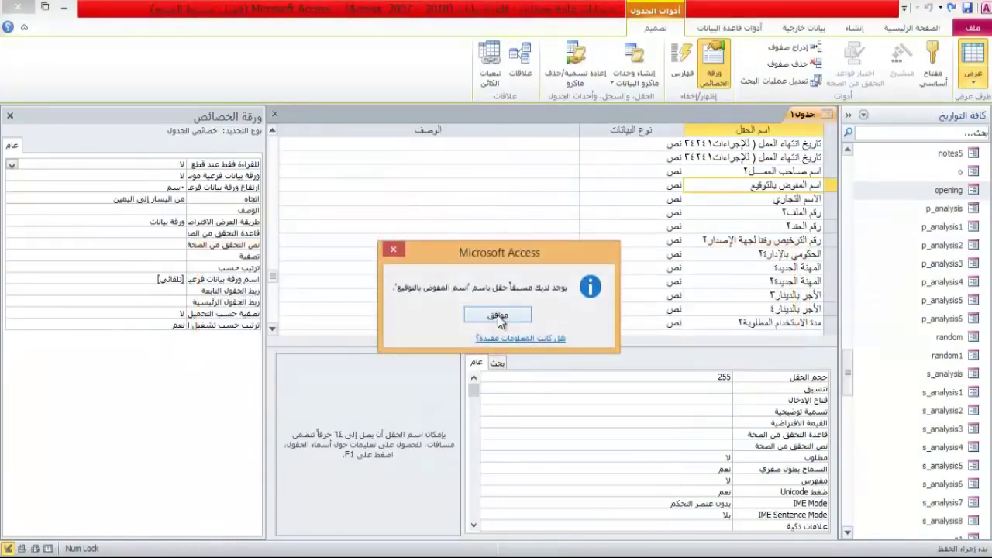
{"action": "left_click", "coordinate": [497, 315]}
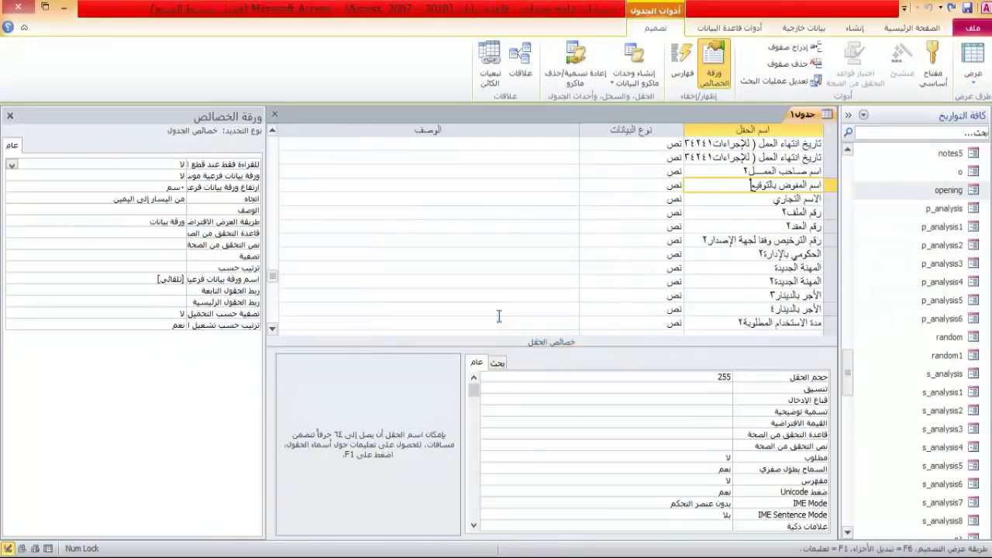
Rename the repeated authorised-signatory field as "اسم المفوض بالتوقيع٢" and try saving the table as "نموذج شئون" without a primary key.
{"action": "type", "text": "٢"}
{"action": "left_click", "coordinate": [714, 218]}
{"action": "left_click", "coordinate": [967, 9]}
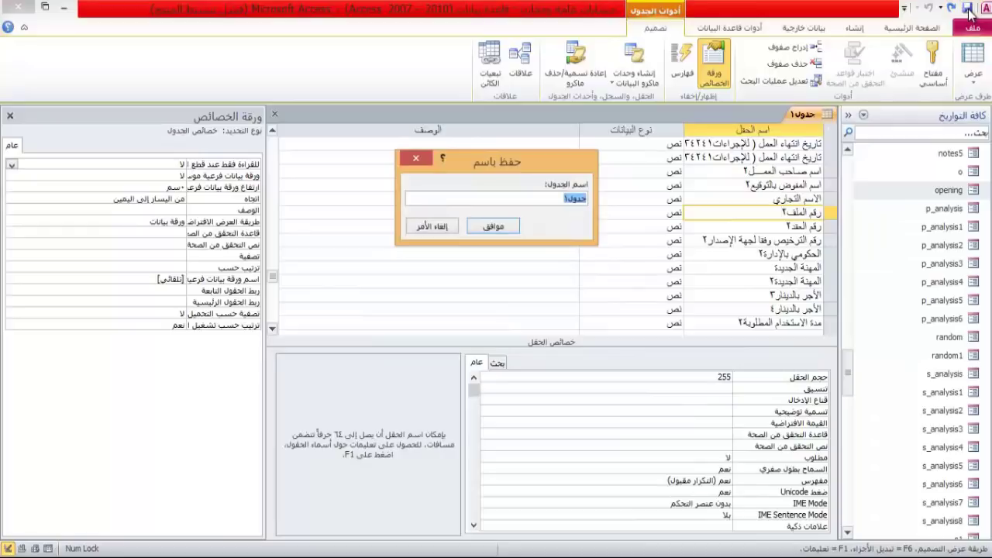
{"action": "type", "text": "نم"}
{"action": "type", "text": "وذج ش"}
{"action": "type", "text": "ي"}
{"action": "left_click", "coordinate": [501, 232]}
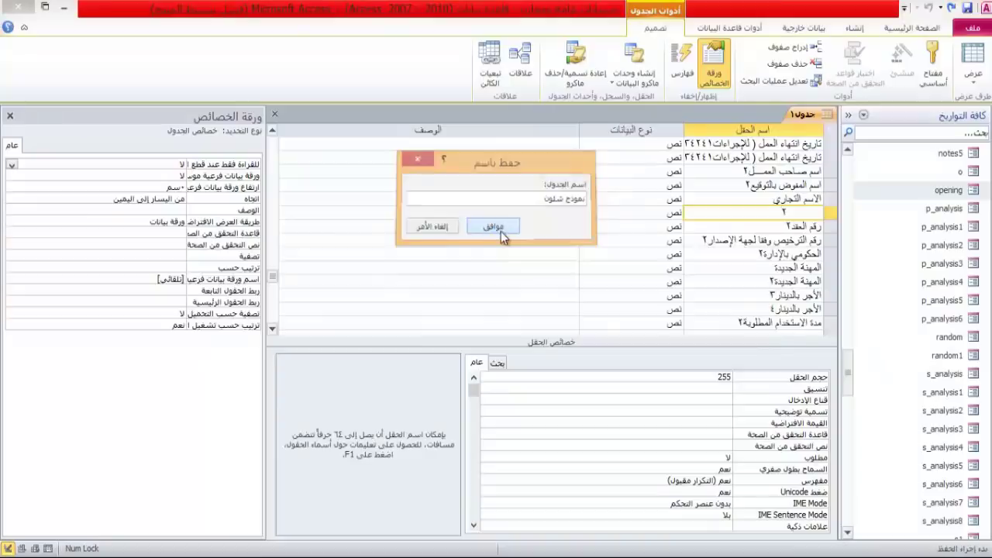
{"action": "left_click", "coordinate": [496, 340]}
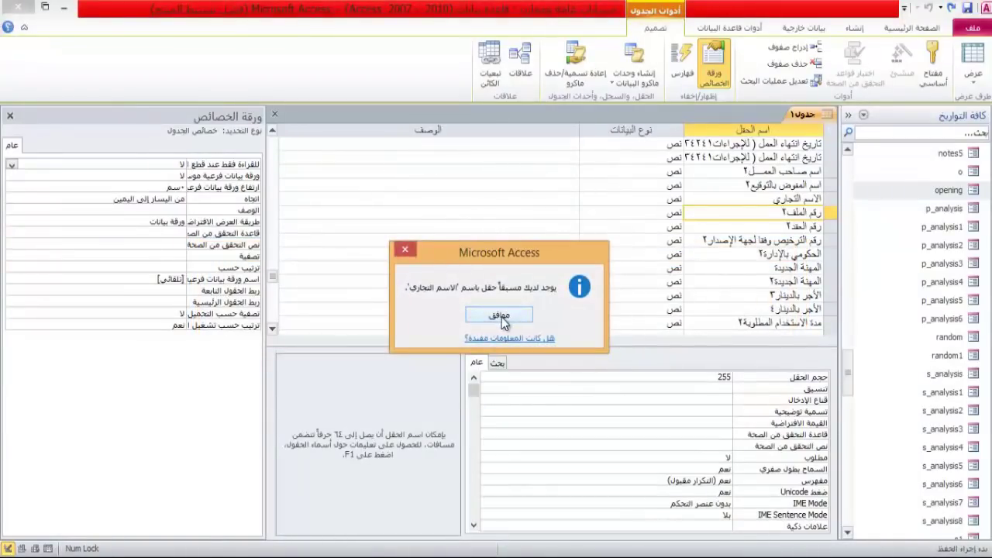
{"action": "left_click", "coordinate": [501, 318]}
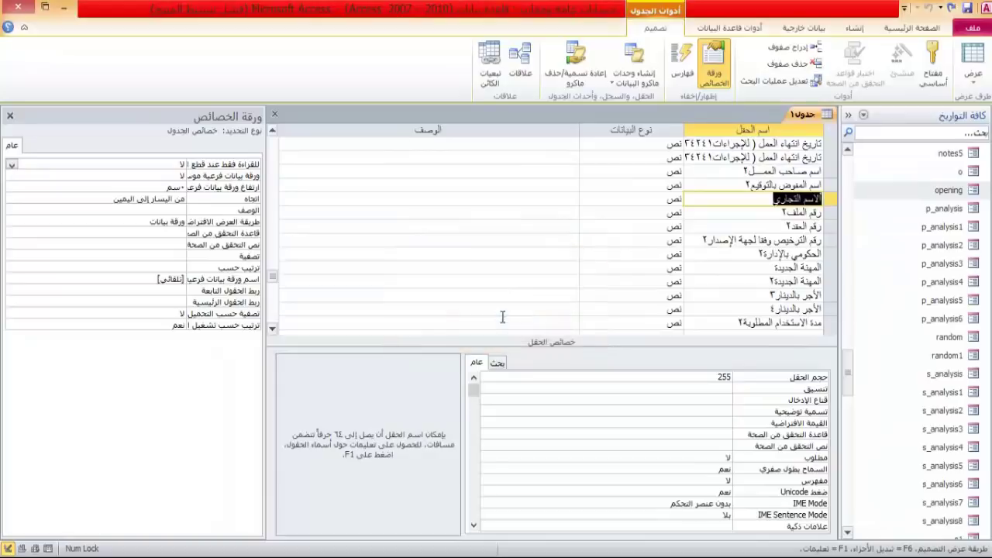
Rename the repeated trade-name field as "الاسم التجاري٢" and save the table as "نموذج شئون" without a primary key.
{"action": "left_click", "coordinate": [750, 200]}
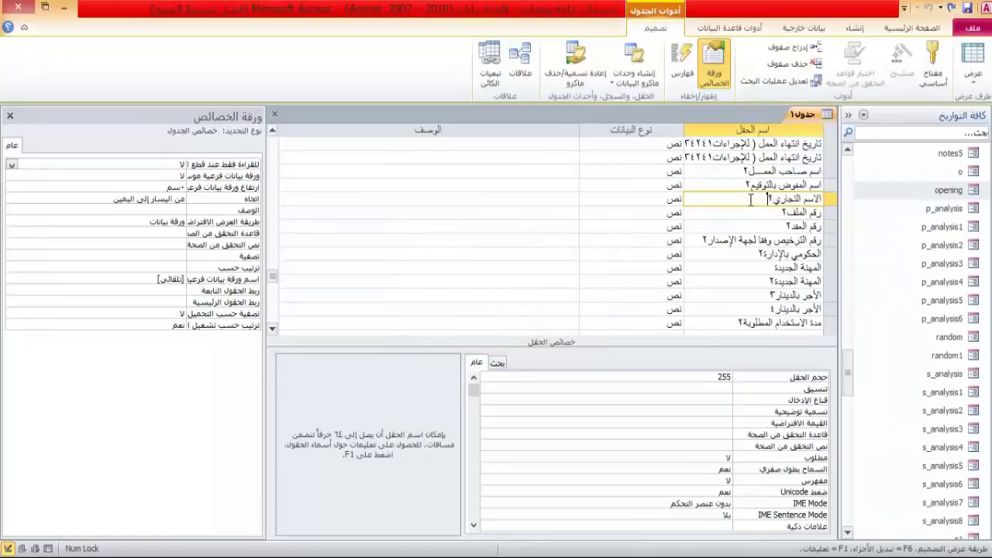
{"action": "left_click", "coordinate": [966, 8]}
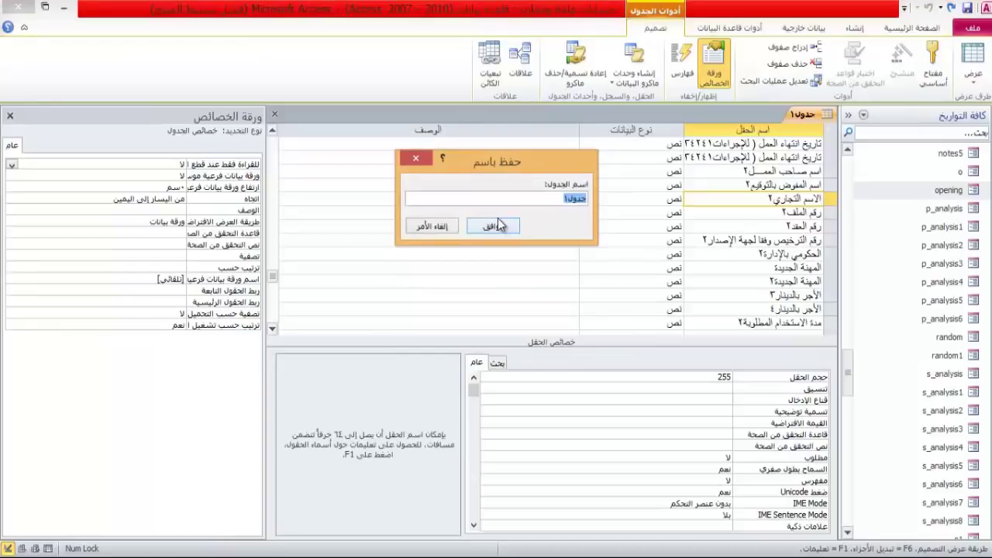
{"action": "type", "text": "نموذج شلون"}
{"action": "left_click", "coordinate": [493, 226]}
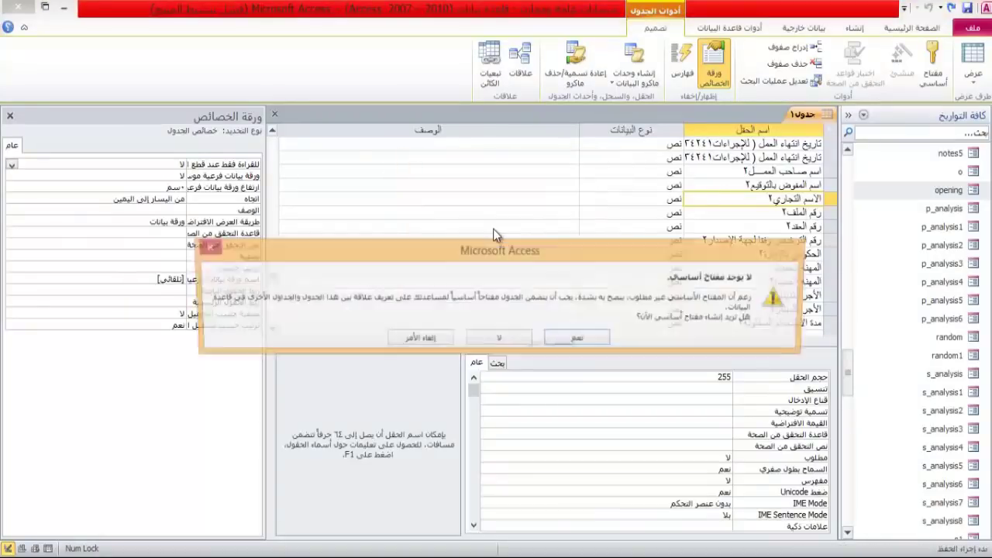
{"action": "left_click", "coordinate": [499, 338]}
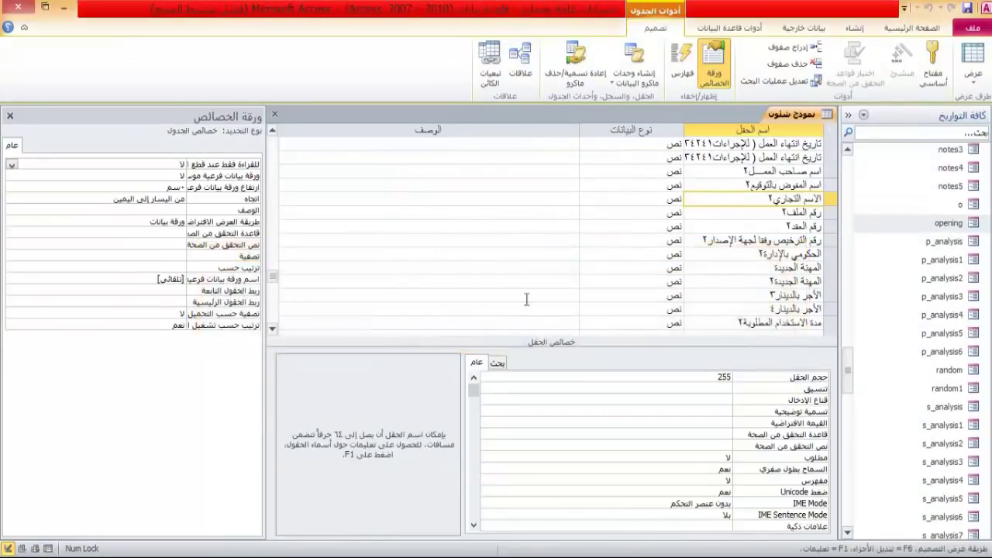
Locate the saved table among the database objects, view it as a datasheet, and return to its design.
{"action": "left_click", "coordinate": [848, 166]}
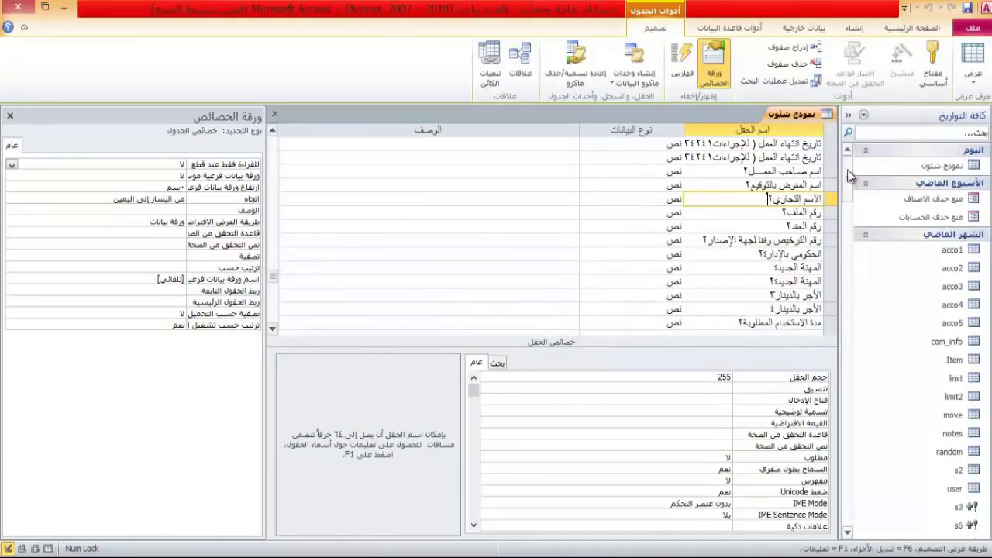
{"action": "left_click", "coordinate": [972, 62]}
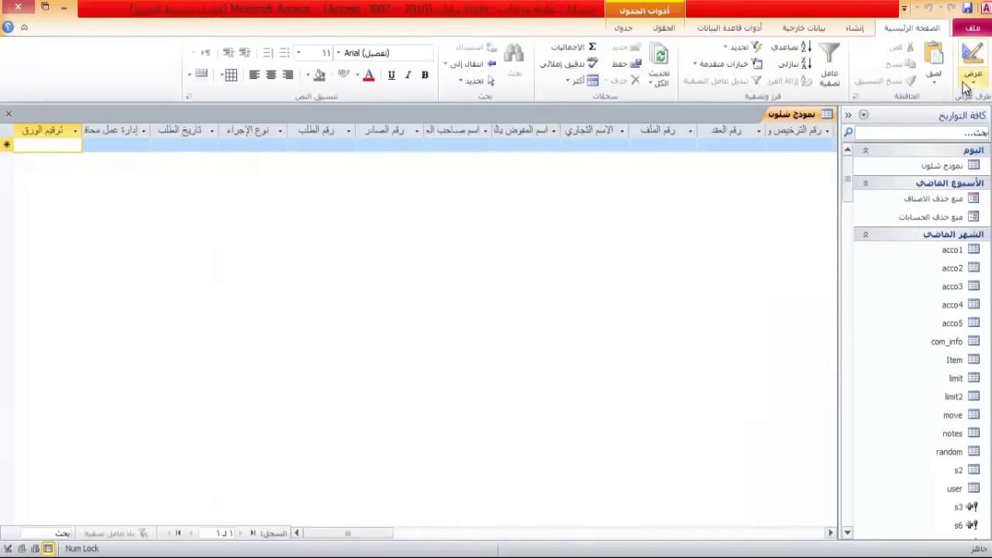
{"action": "left_click", "coordinate": [973, 60]}
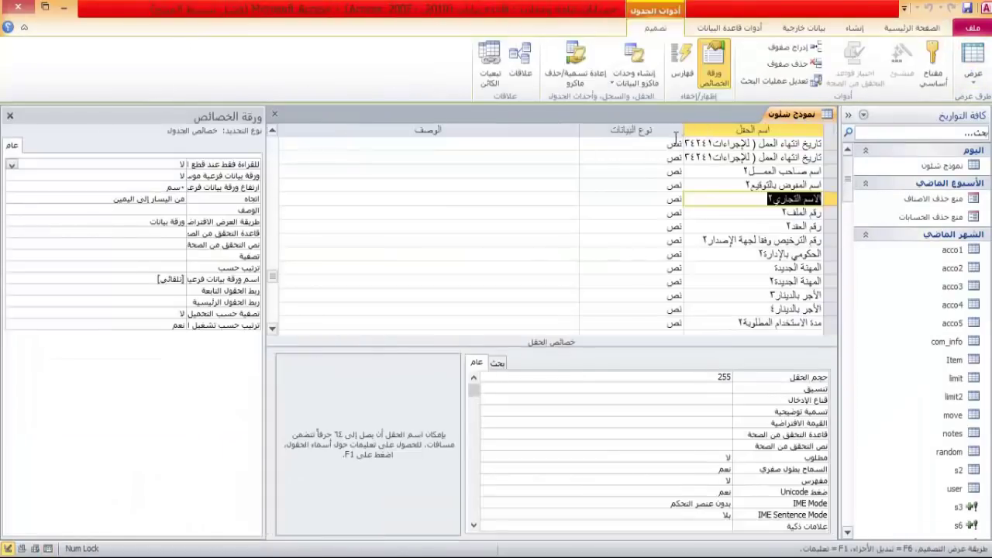
Set the data type of the work end-date field two rows above "اسم صاحب العمـــل٢" to مذكرة and of "ترقيم الورق" to رقم.
{"action": "double_click", "coordinate": [674, 143]}
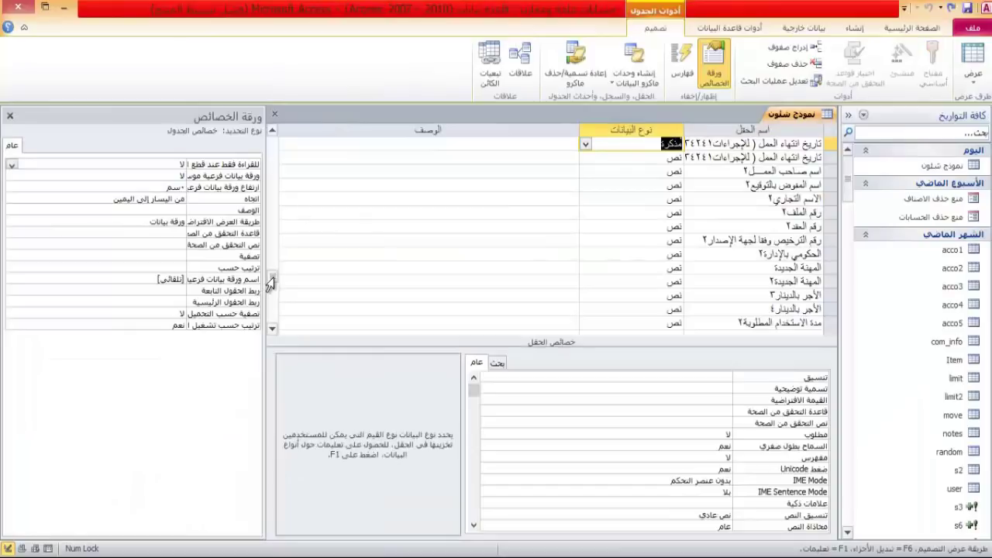
{"action": "left_click_drag", "start_coordinate": [271, 282], "coordinate": [271, 146]}
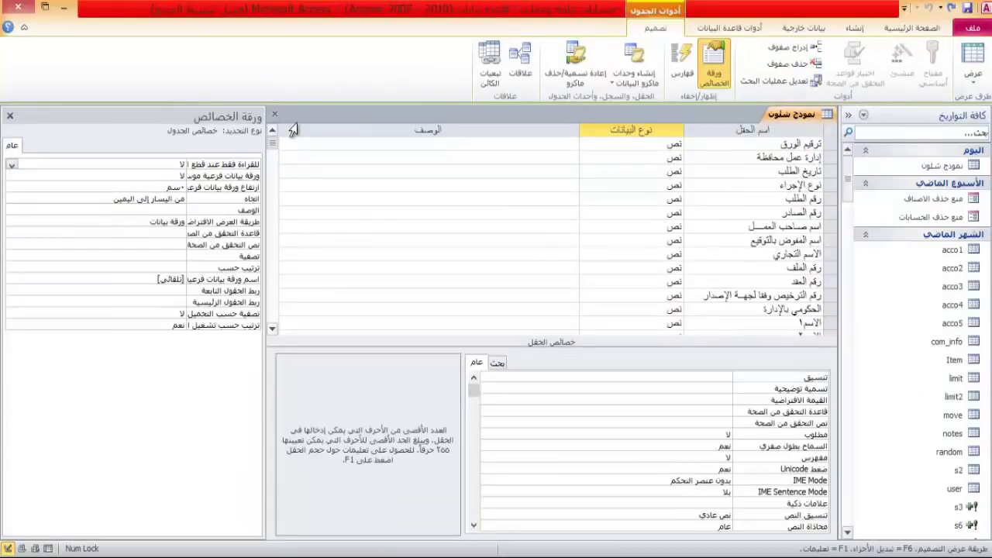
{"action": "left_click", "coordinate": [640, 145]}
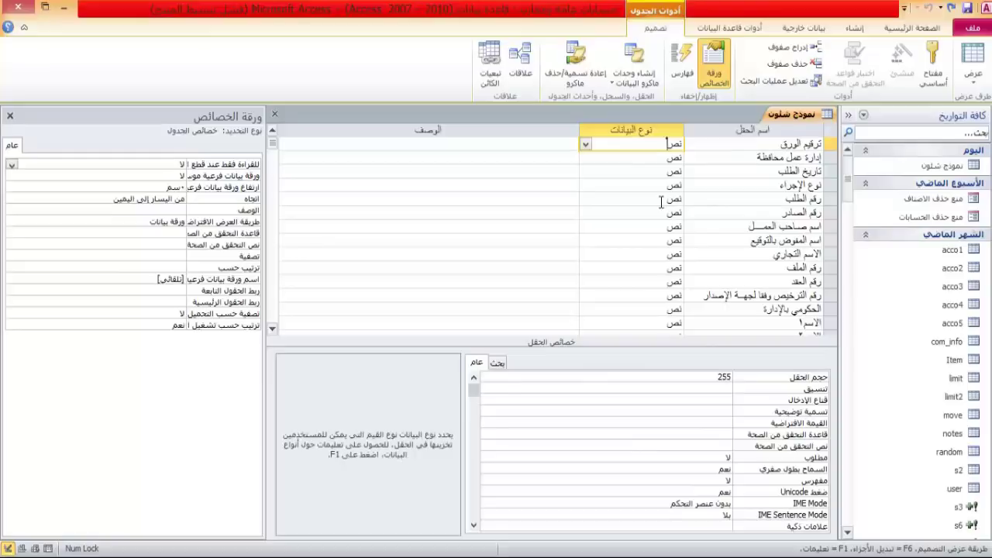
{"action": "left_click", "coordinate": [585, 144]}
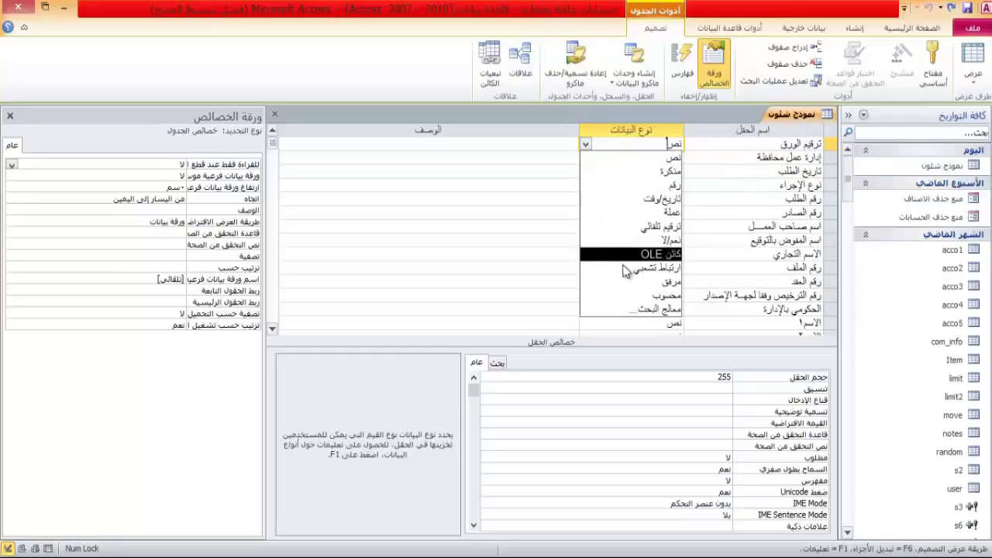
{"action": "left_click", "coordinate": [643, 185]}
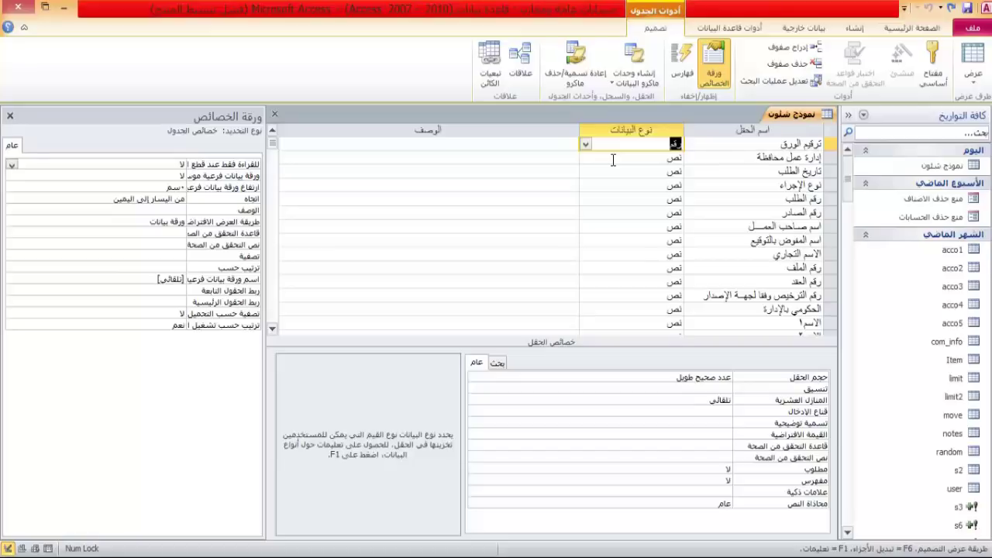
Set the field size of "إدارة عمل محافظة" to 25, checking its blank on the Word request form.
{"action": "left_click", "coordinate": [626, 160]}
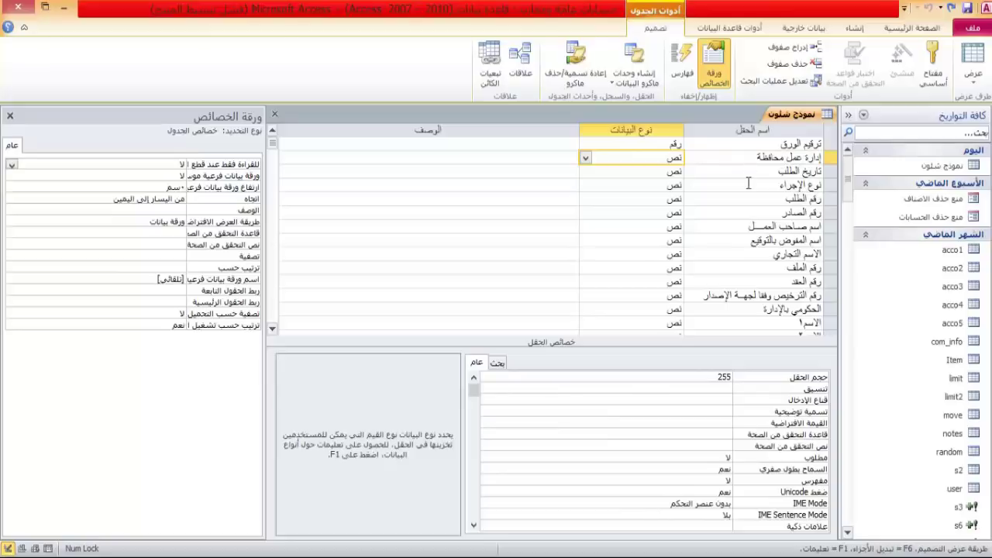
{"action": "key", "text": "alt+Tab"}
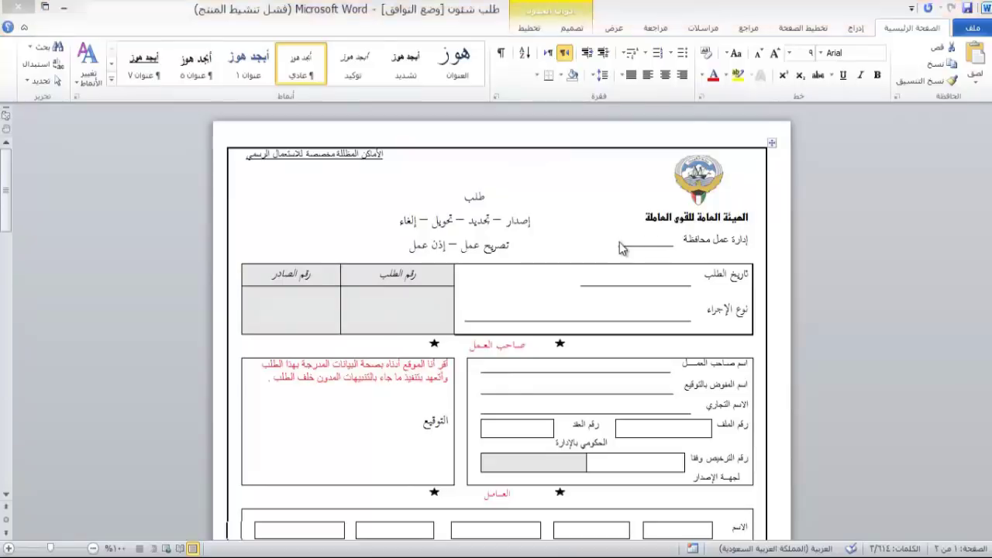
{"action": "key", "text": "alt+Tab"}
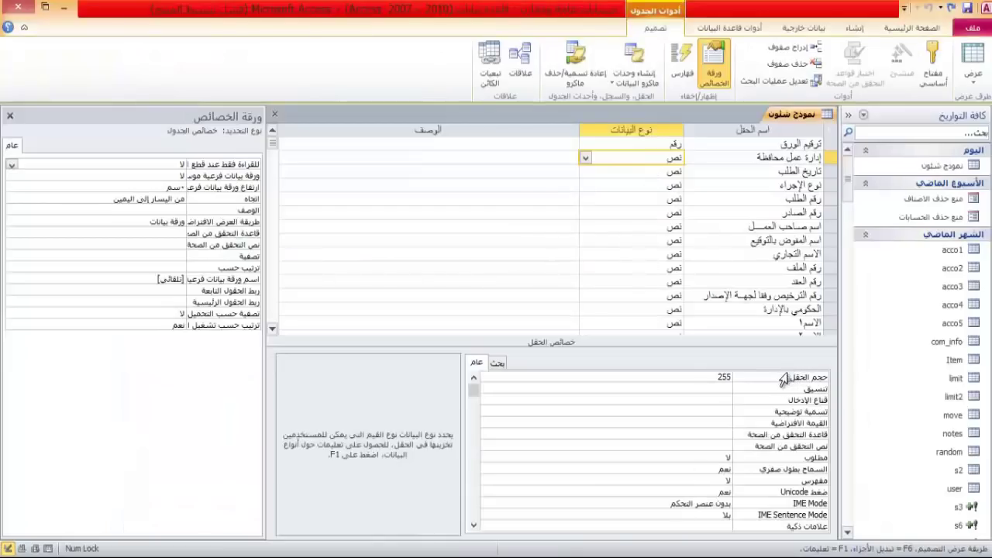
{"action": "left_click", "coordinate": [711, 376]}
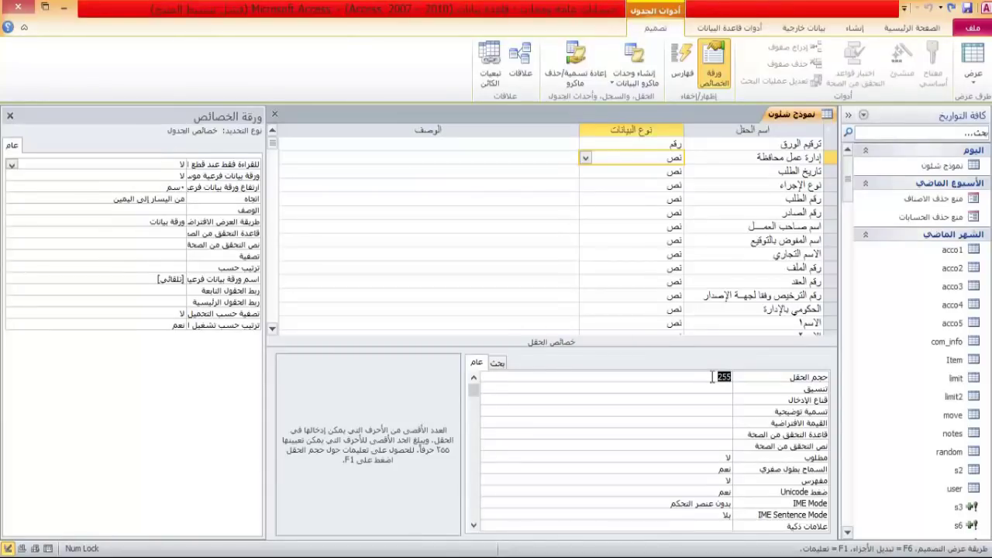
{"action": "type", "text": "2"}
{"action": "key", "text": "BackSpace"}
Check the request date on the Word form and set the data type of "تاريخ الطلب" to تاريخ/وقت.
{"action": "key", "text": "alt+Tab"}
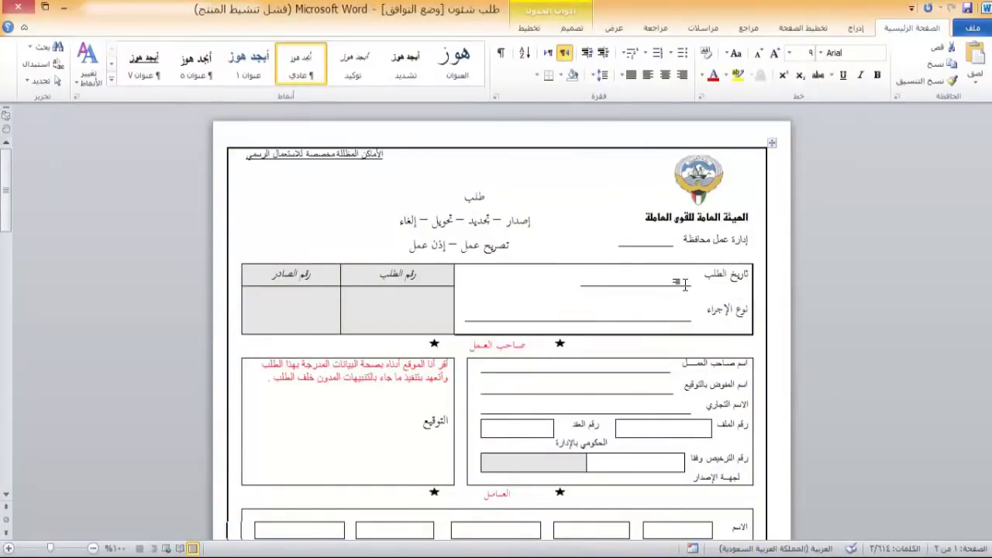
{"action": "key", "text": "alt+Tab"}
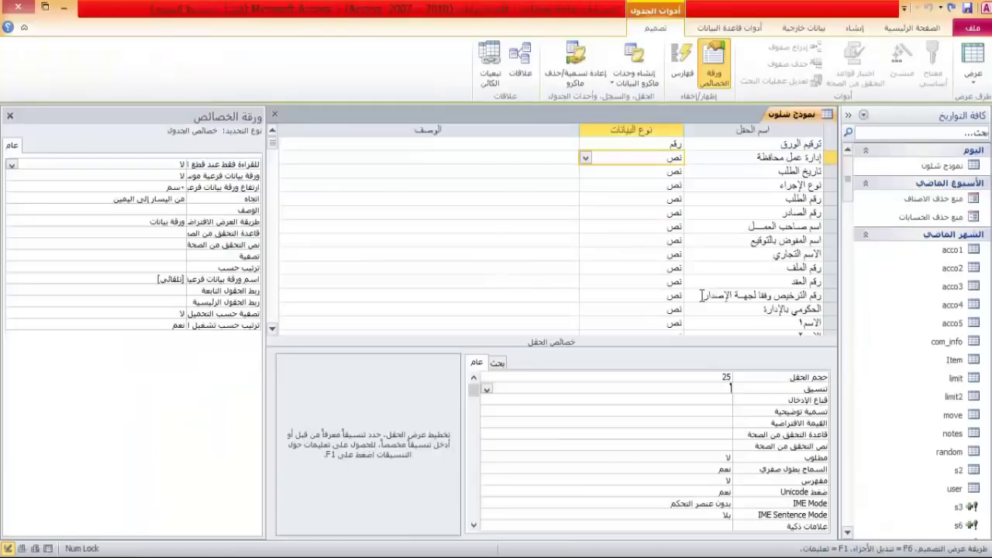
{"action": "left_click", "coordinate": [646, 170]}
{"action": "left_click", "coordinate": [587, 172]}
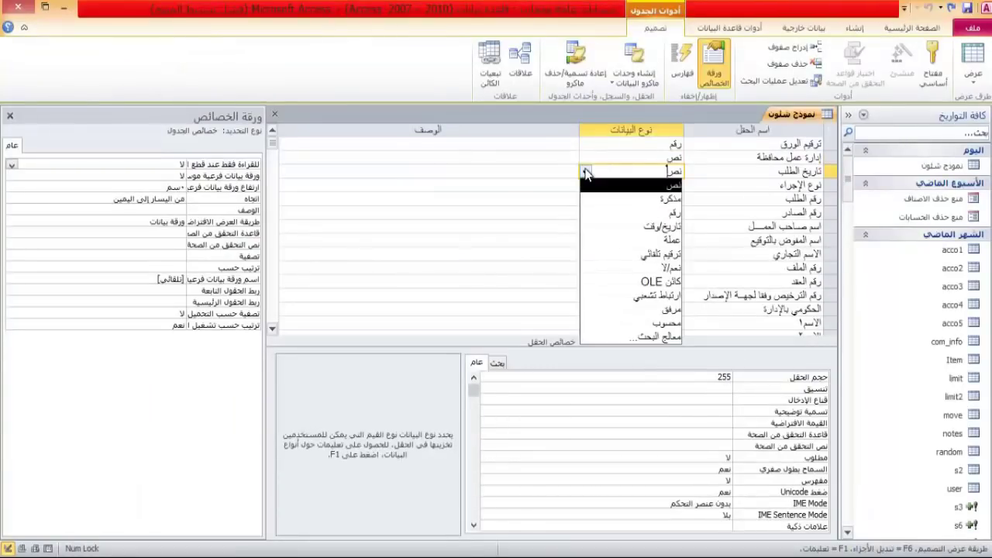
{"action": "left_click", "coordinate": [625, 232]}
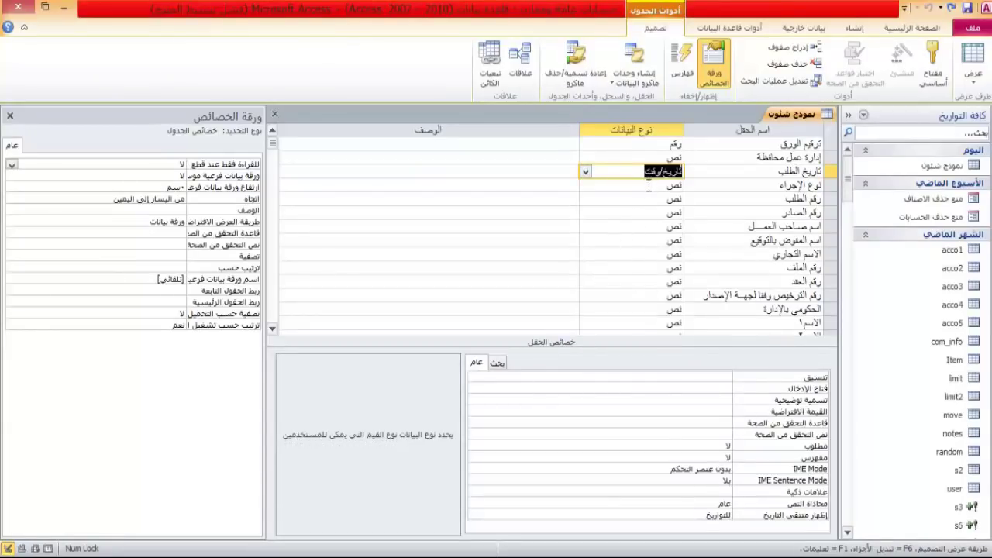
Compare "نوع الإجراء" with its blank on the Word form and set its field size to 50.
{"action": "left_click", "coordinate": [650, 186]}
{"action": "key", "text": "alt+Tab"}
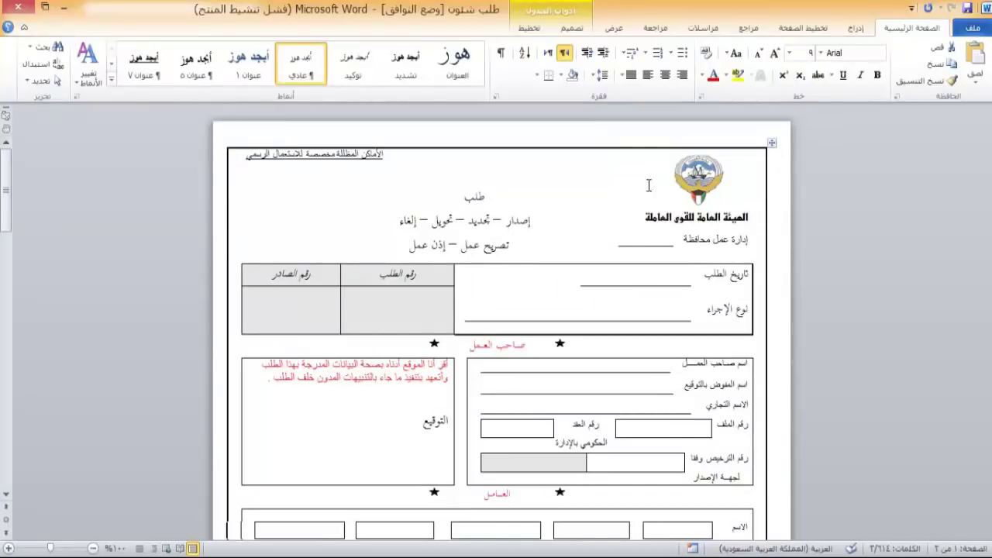
{"action": "key", "text": "alt+Tab"}
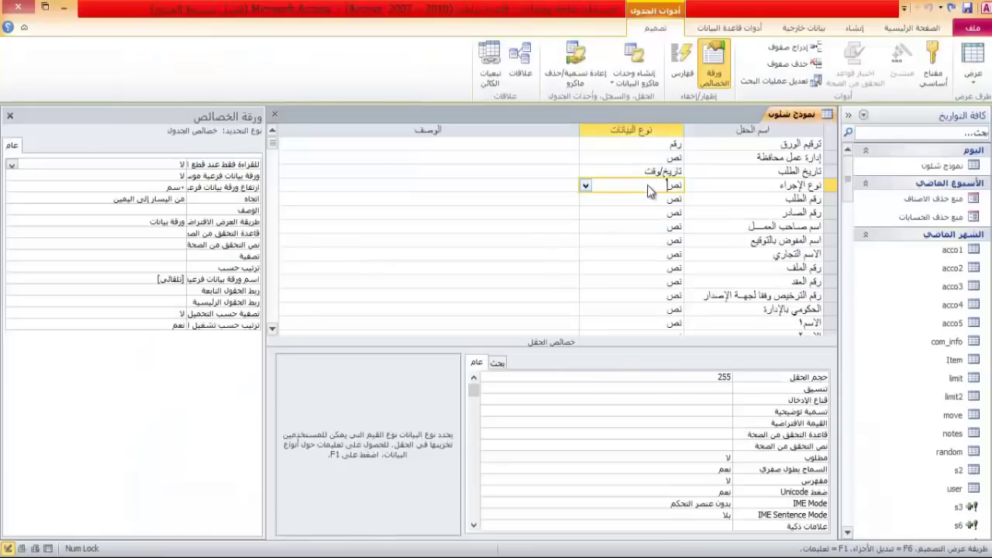
{"action": "key", "text": "alt+Tab"}
{"action": "double_click", "coordinate": [708, 377]}
{"action": "type", "text": "50"}
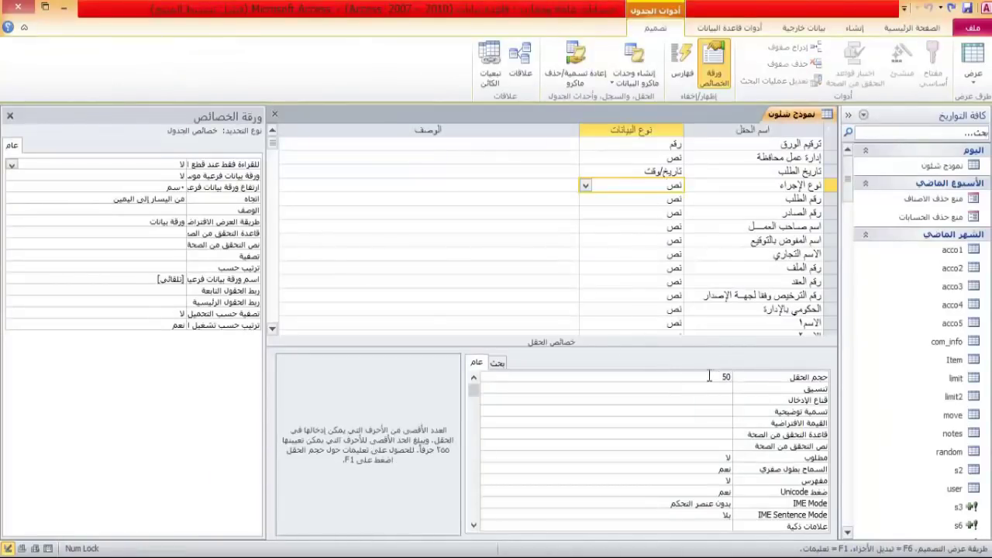
Set the field size of "رقم الطلب" and "رقم الصادر" to 25, consulting the Word form.
{"action": "left_click", "coordinate": [642, 201]}
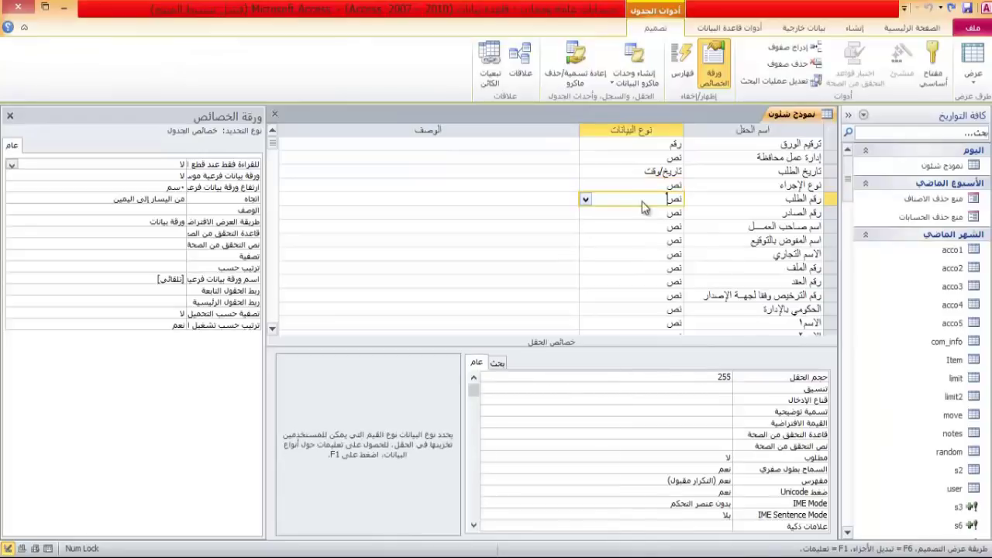
{"action": "key", "text": "alt+Tab"}
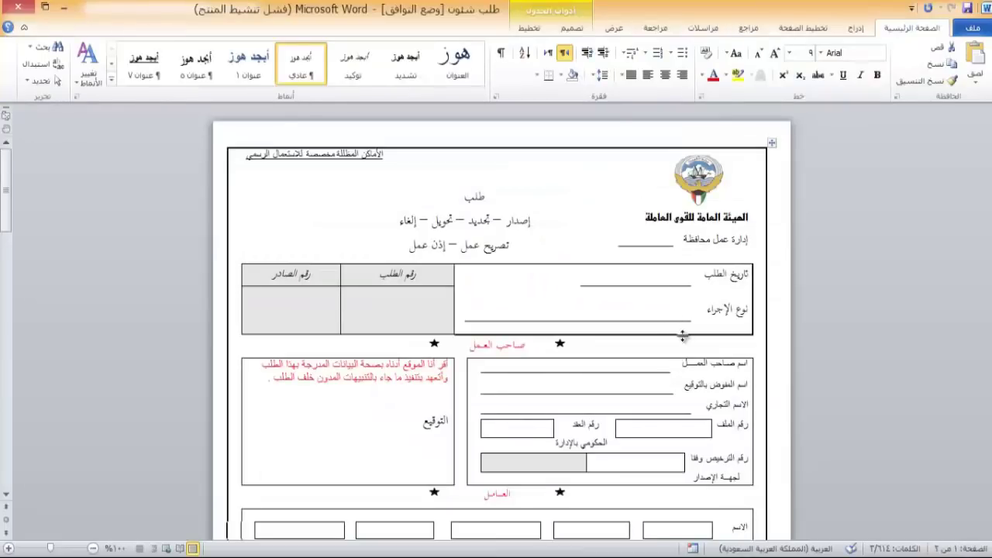
{"action": "key", "text": "alt+Tab"}
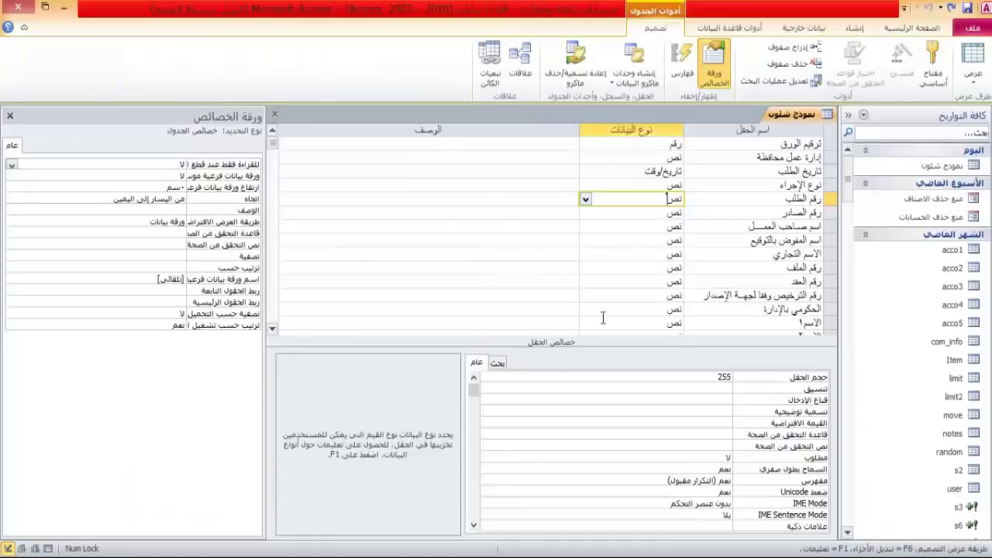
{"action": "double_click", "coordinate": [713, 377]}
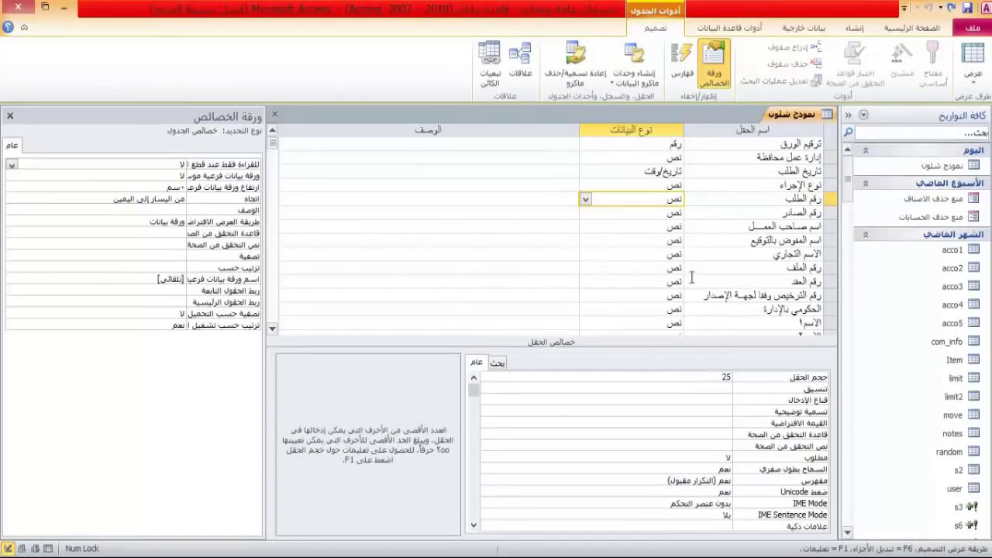
{"action": "left_click", "coordinate": [661, 212]}
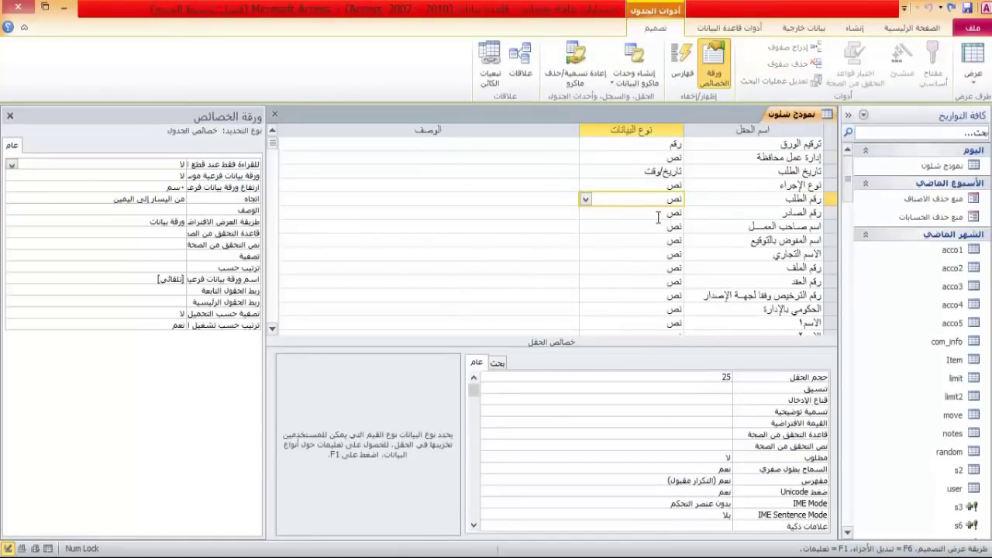
{"action": "double_click", "coordinate": [700, 377]}
{"action": "type", "text": "2"}
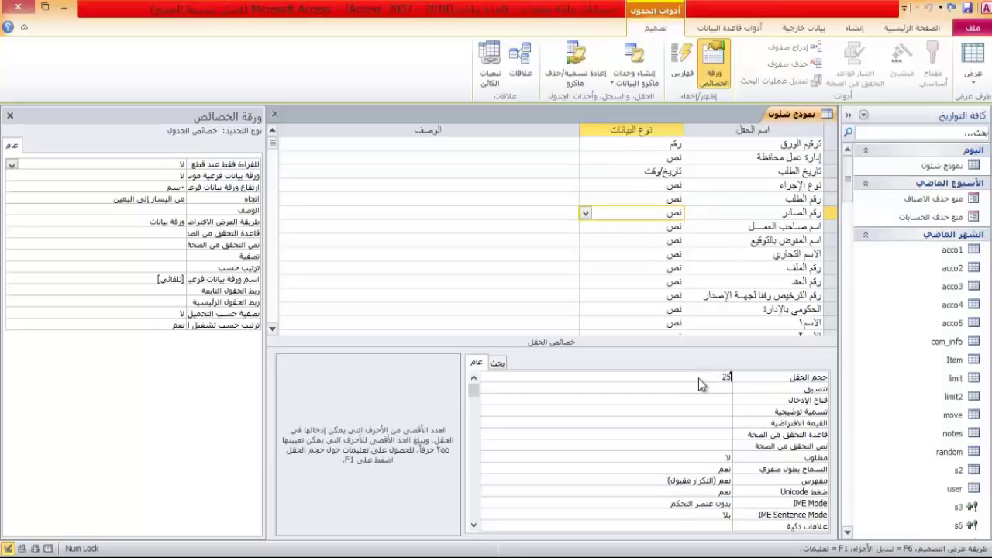
Consult the Word form and set the field size of "اسم صاحب العمـــل" and "اسم المفوض بالتوقيع" to 25.
{"action": "key", "text": "alt+Tab"}
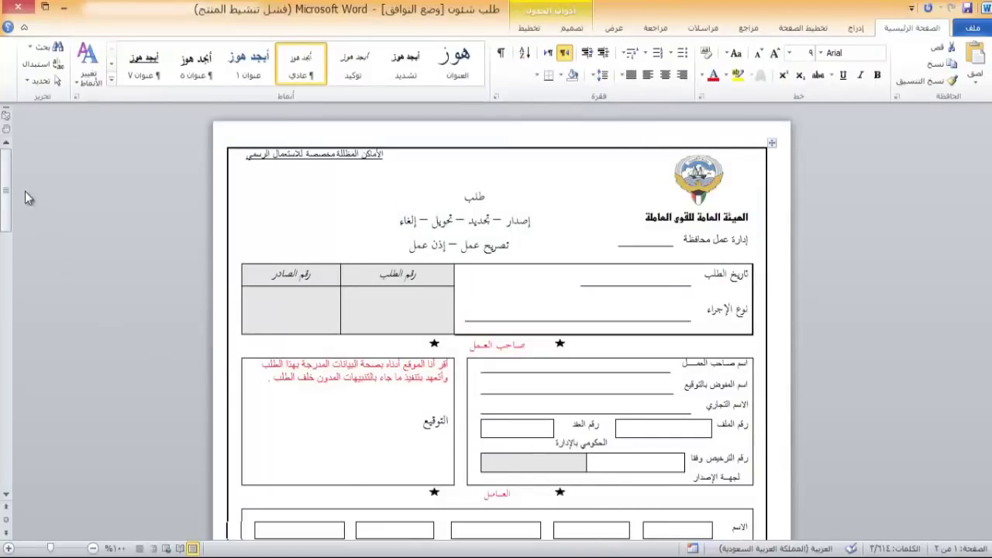
{"action": "left_click_drag", "start_coordinate": [7, 172], "coordinate": [8, 208]}
{"action": "key", "text": "alt+Tab"}
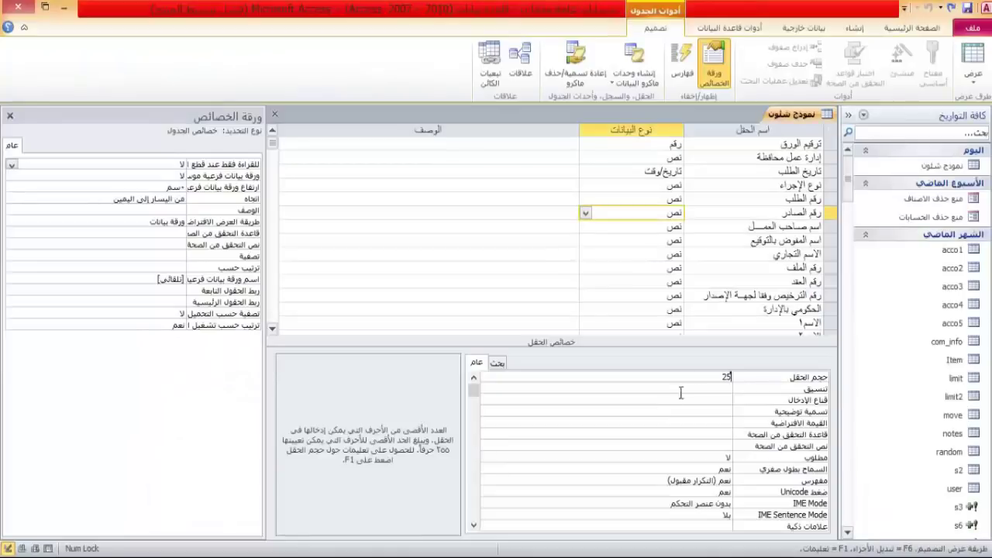
{"action": "left_click", "coordinate": [649, 225]}
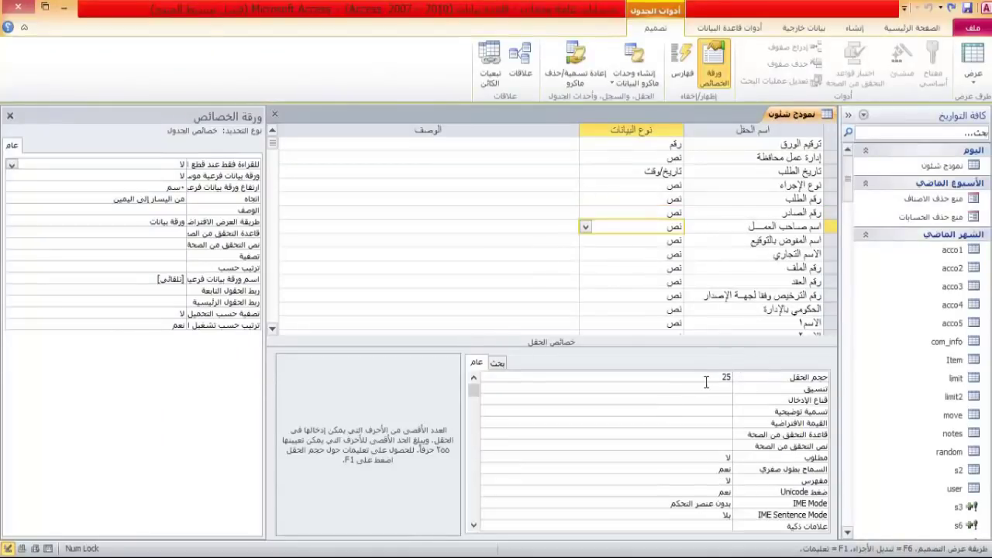
{"action": "left_click", "coordinate": [659, 243]}
{"action": "left_click", "coordinate": [716, 377]}
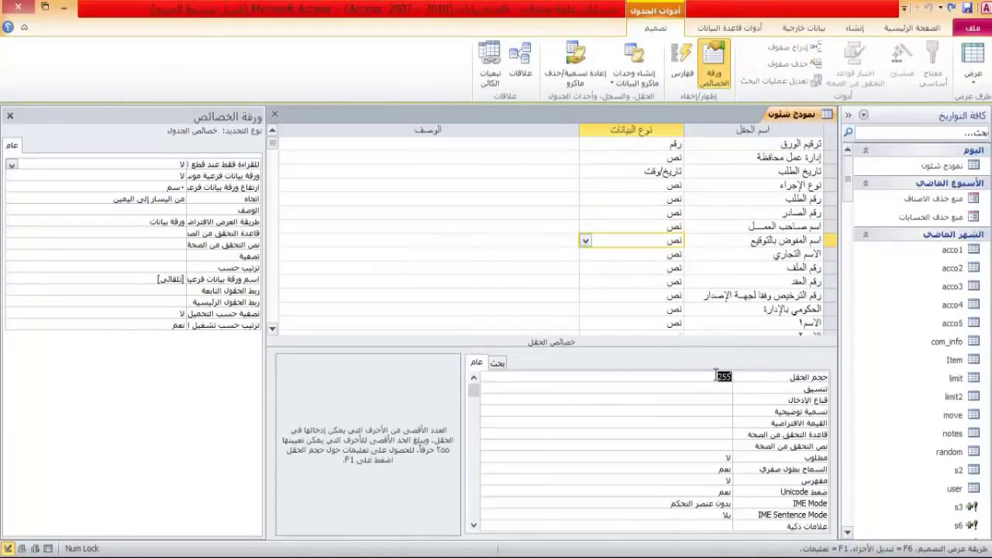
{"action": "key", "text": "BackSpace"}
Set the field size of "الاسم التجاري", "رقم الملف" and "رقم العقد" to 25.
{"action": "left_click", "coordinate": [654, 256]}
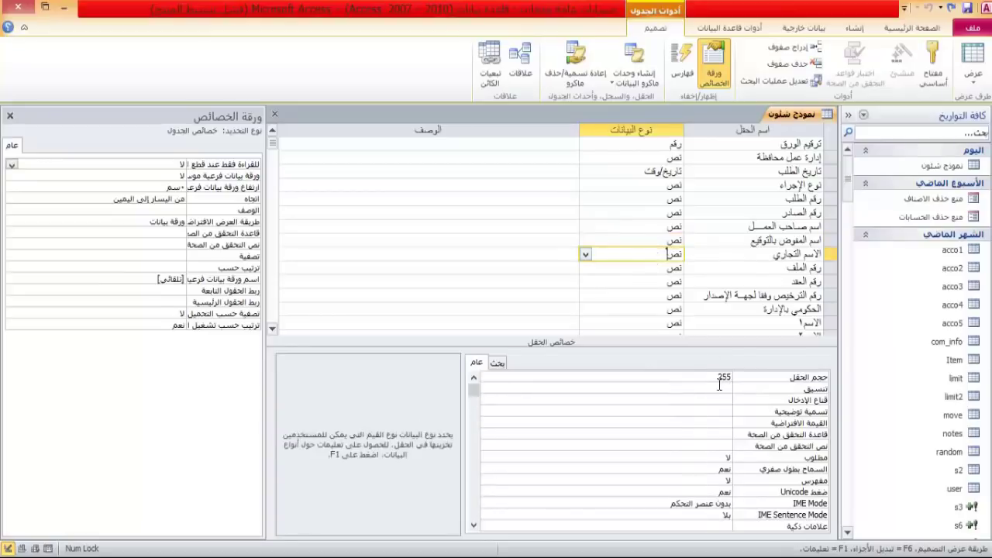
{"action": "left_click", "coordinate": [715, 376]}
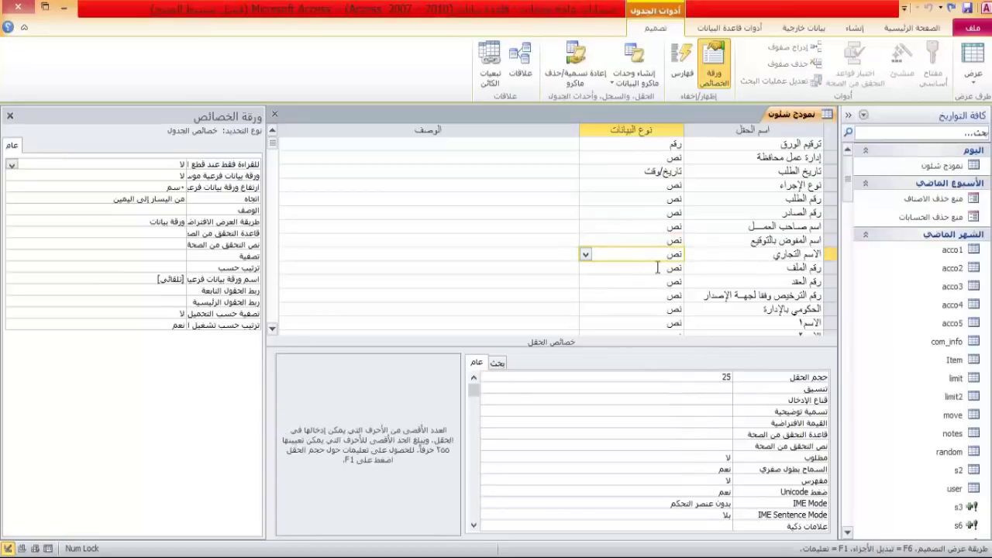
{"action": "left_click", "coordinate": [657, 267]}
{"action": "left_click", "coordinate": [693, 377]}
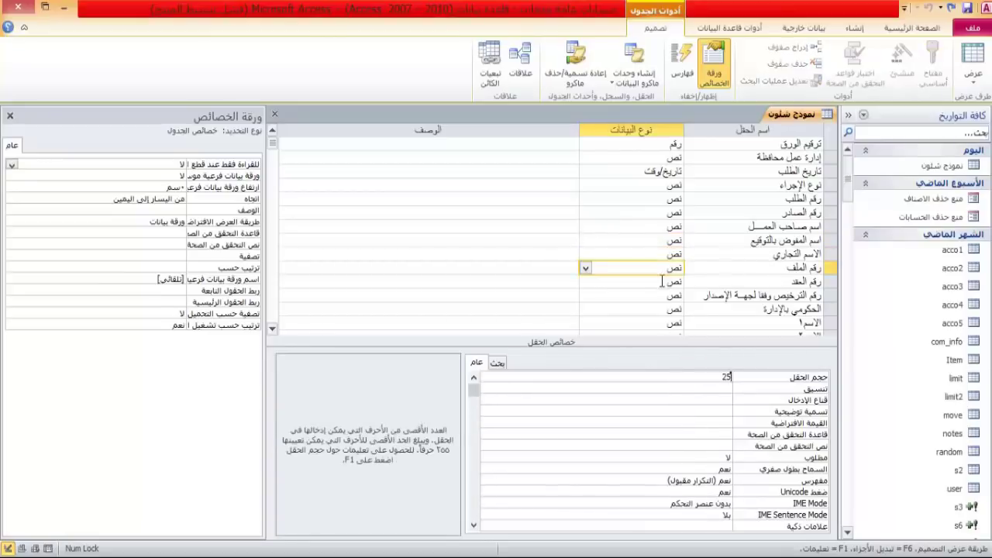
{"action": "left_click", "coordinate": [662, 281]}
{"action": "double_click", "coordinate": [702, 377]}
{"action": "type", "text": "25"}
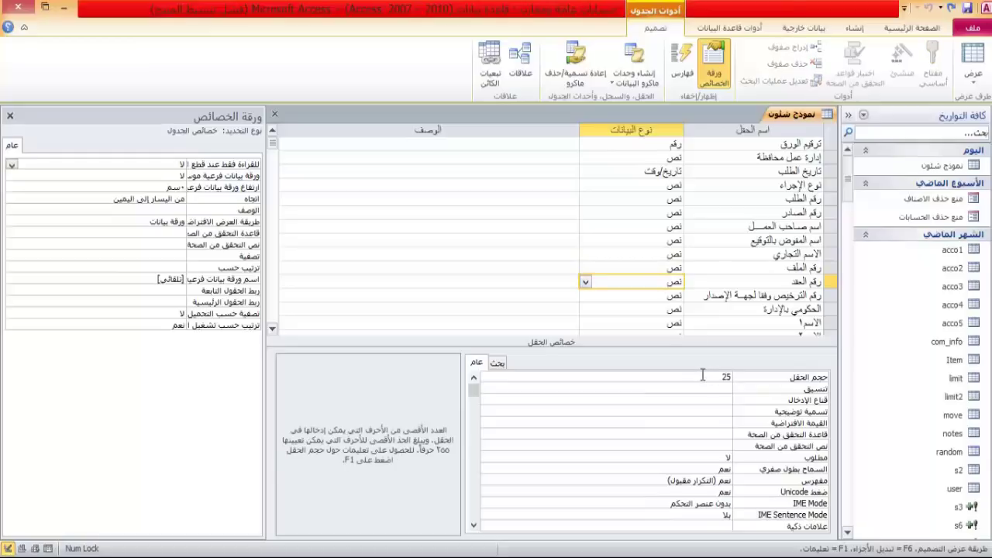
Set the field size of "رقم الترخيص وفقا لجهـة الإصدار" and "الحكومي بالإدارة" to 25.
{"action": "left_click", "coordinate": [655, 295]}
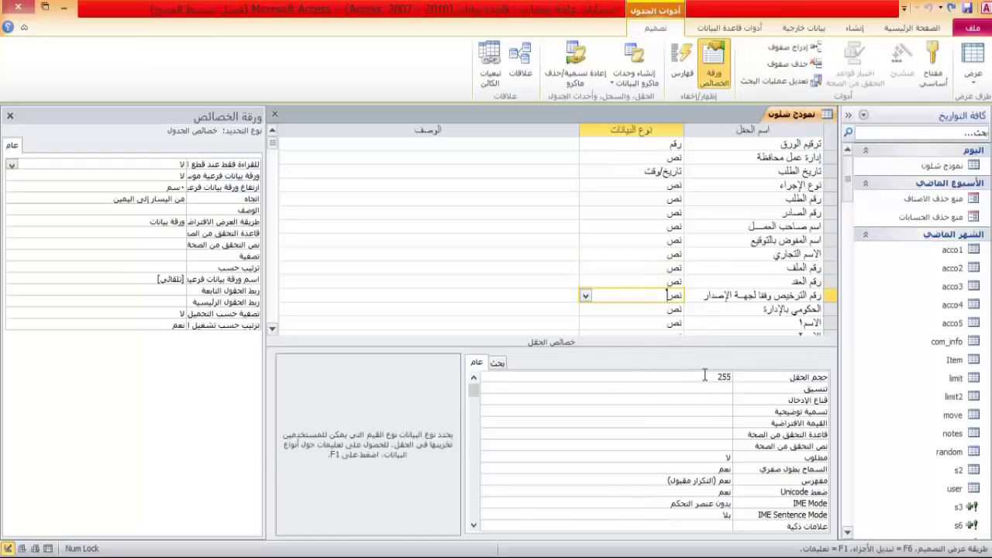
{"action": "double_click", "coordinate": [704, 377]}
{"action": "type", "text": "25"}
{"action": "left_click", "coordinate": [646, 310]}
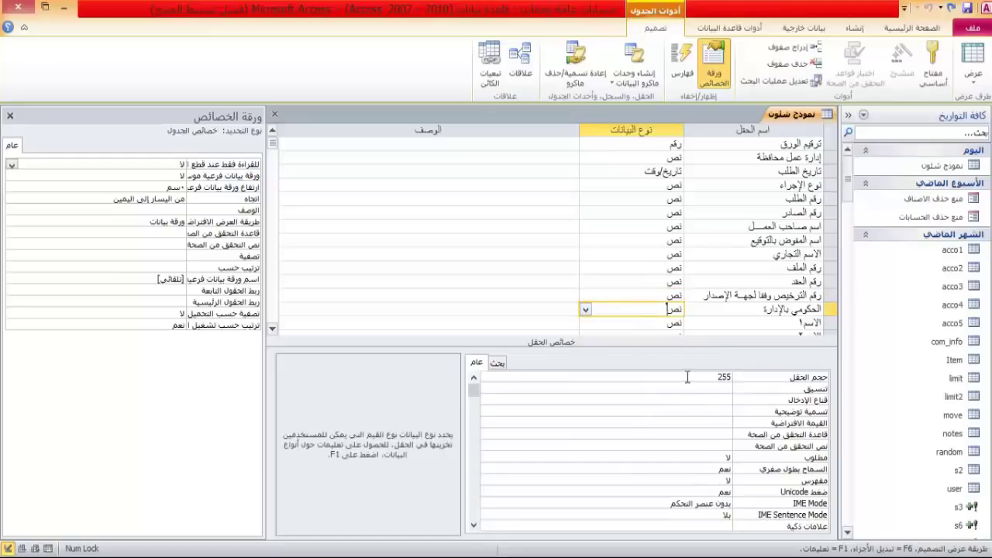
{"action": "left_click", "coordinate": [688, 377]}
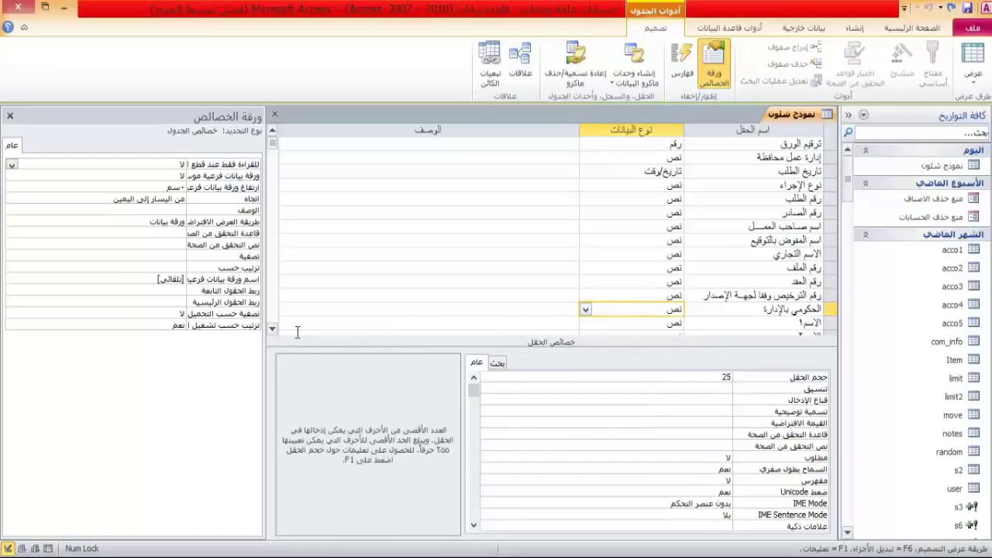
Set the field size of the name-part fields "الاسم١" and "الاسم٢" to 25.
{"action": "left_click", "coordinate": [271, 328]}
{"action": "left_click", "coordinate": [271, 329]}
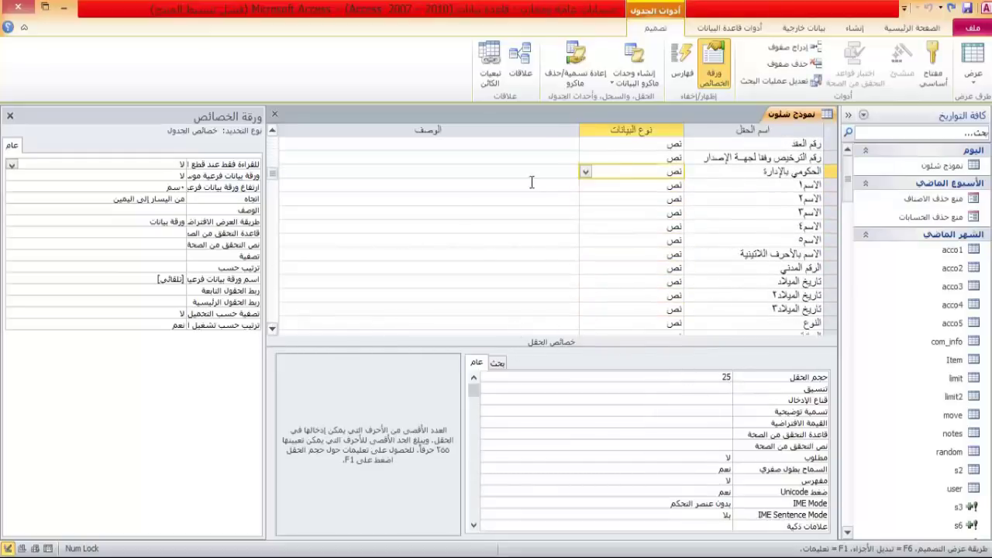
{"action": "left_click", "coordinate": [652, 185]}
{"action": "double_click", "coordinate": [712, 377]}
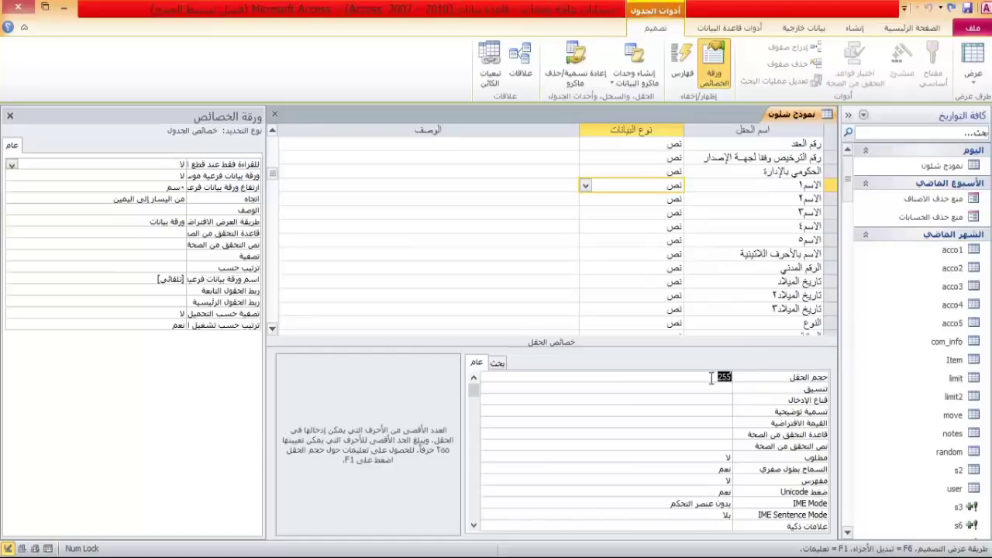
{"action": "key", "text": "F6"}
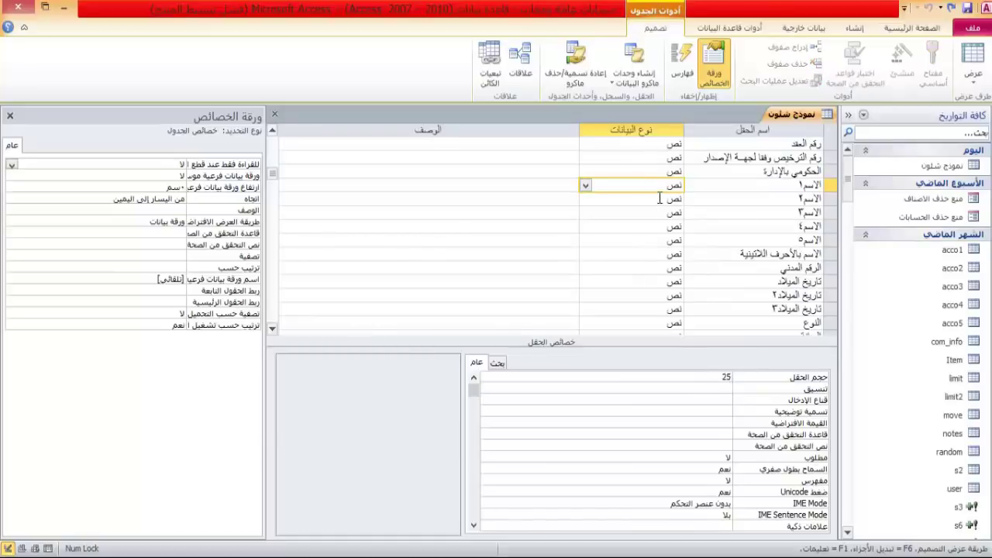
{"action": "key", "text": "Down"}
{"action": "double_click", "coordinate": [708, 378]}
{"action": "type", "text": "25"}
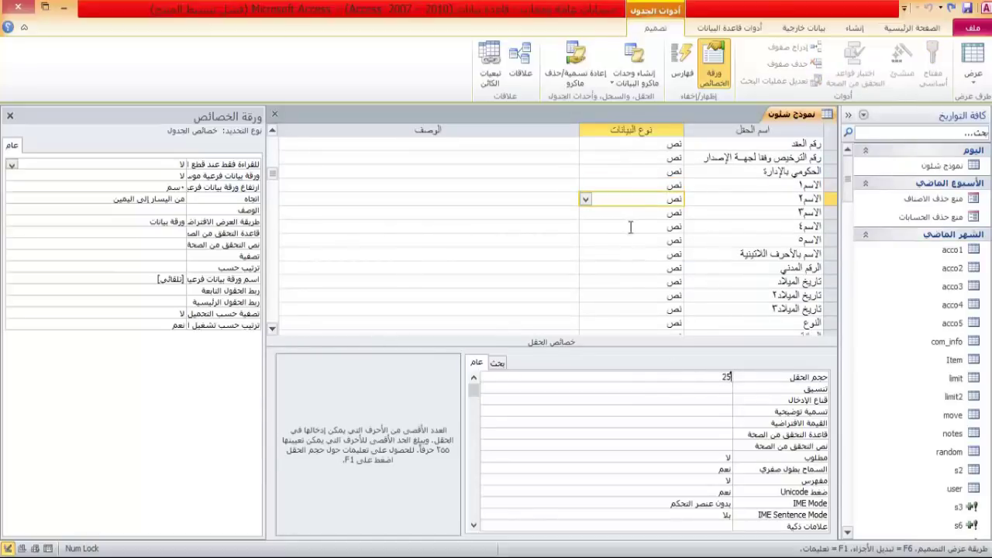
Set the field size of the name-part fields "الاسم٣", "الاسم٤" and "الاسم٥" to 25.
{"action": "key", "text": "F6"}
{"action": "key", "text": "Down"}
{"action": "double_click", "coordinate": [710, 377]}
{"action": "type", "text": "25"}
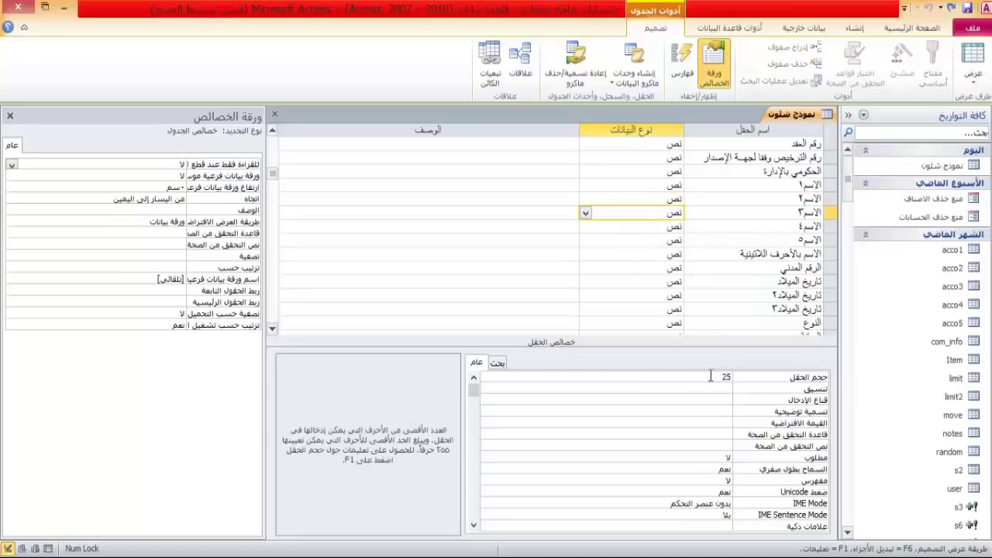
{"action": "left_click", "coordinate": [660, 230]}
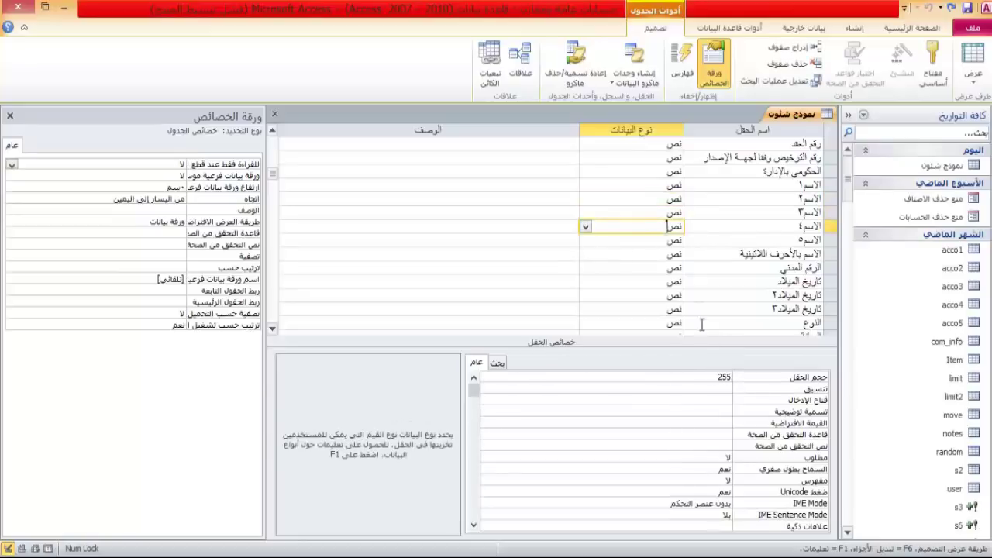
{"action": "double_click", "coordinate": [703, 375]}
{"action": "type", "text": "25"}
{"action": "left_click", "coordinate": [663, 243]}
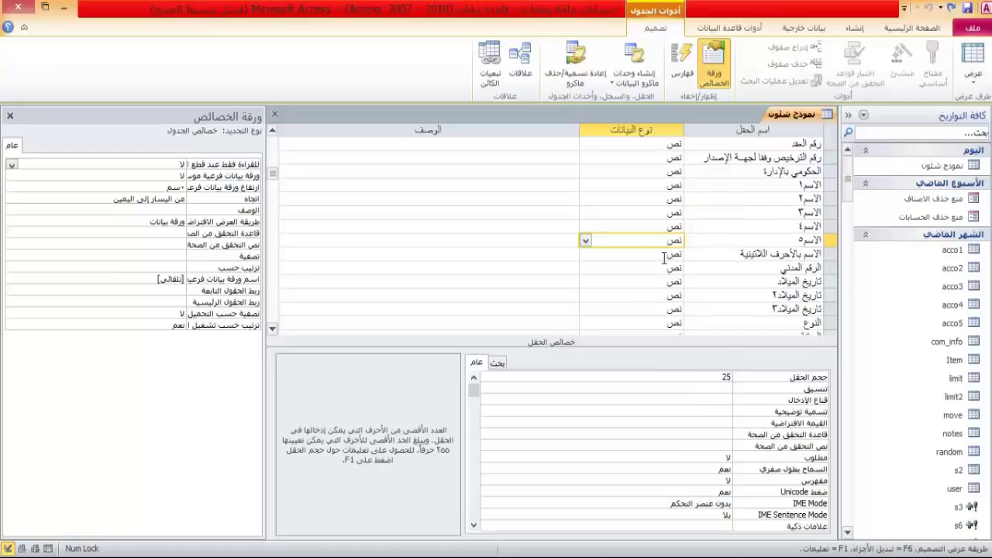
Set the field size of "الاسم بالأحرف اللاتينية" to 100.
{"action": "left_click", "coordinate": [664, 254]}
{"action": "double_click", "coordinate": [705, 377]}
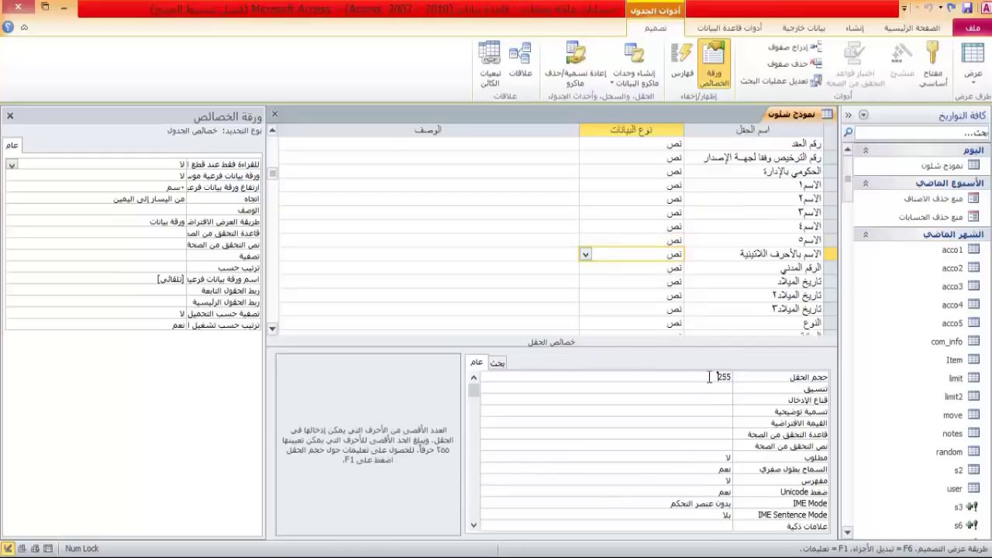
{"action": "type", "text": "100"}
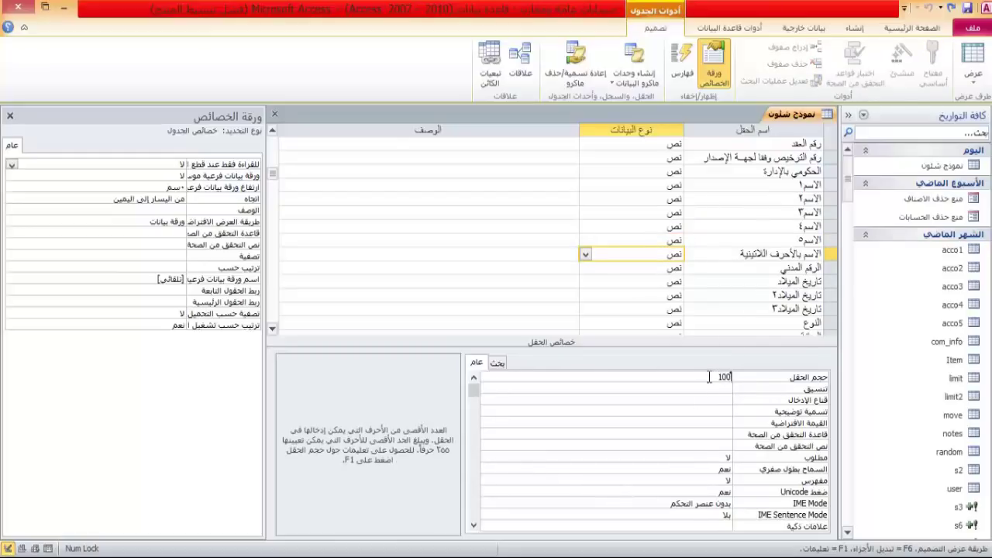
Check the civil-number box in the Word form and enter a shorter field size for "الرقم المدني" in Access.
{"action": "left_click", "coordinate": [656, 268]}
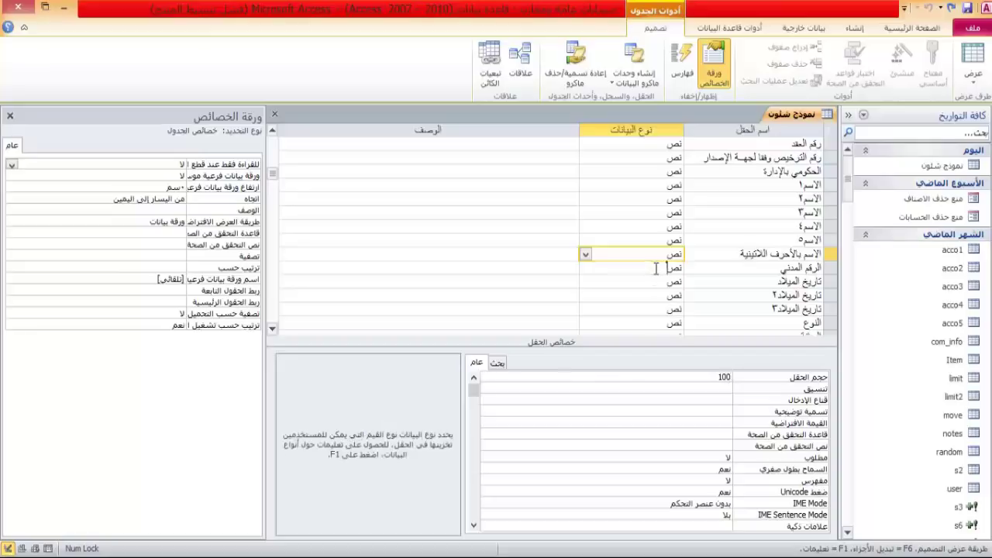
{"action": "double_click", "coordinate": [705, 377]}
{"action": "key", "text": "alt+Tab"}
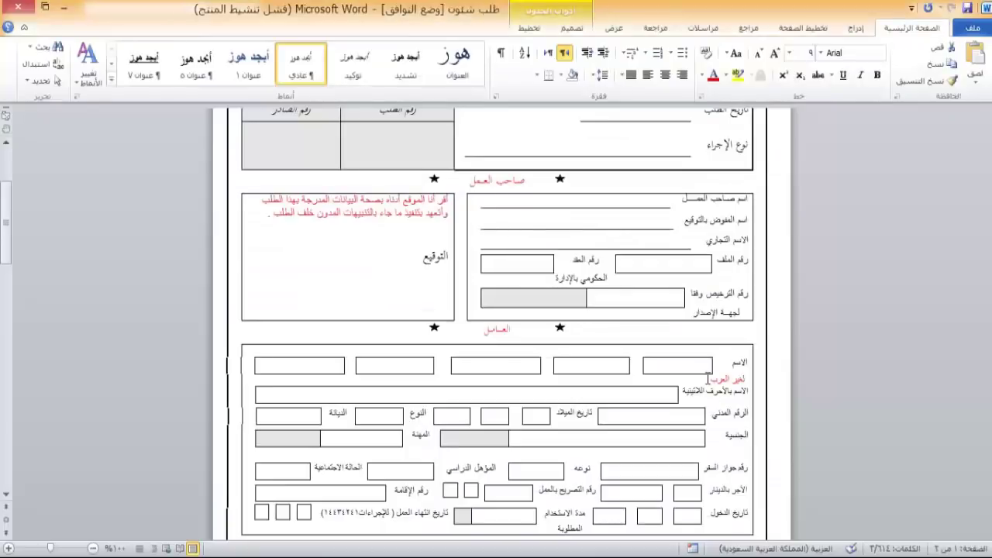
{"action": "key", "text": "alt+Tab"}
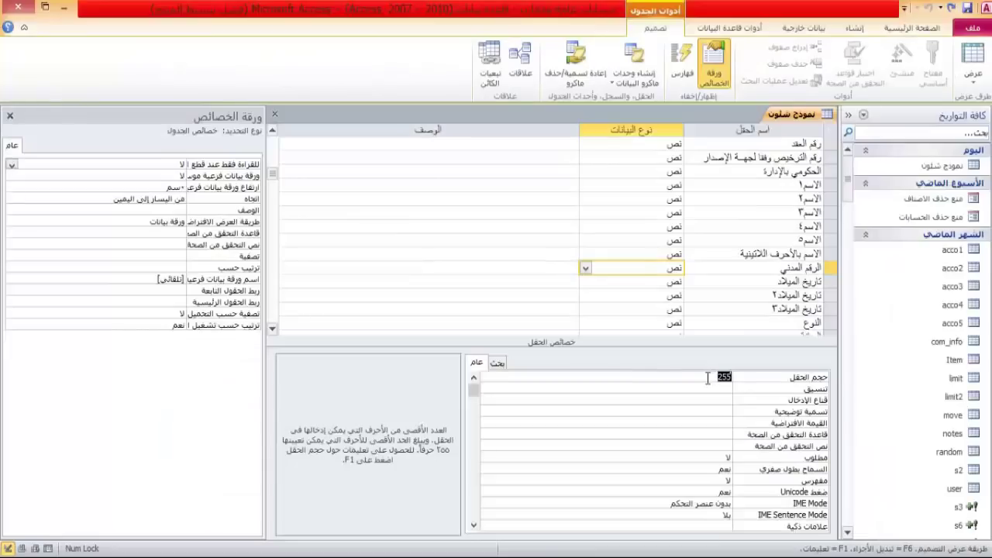
{"action": "type", "text": "2"}
Check the birth-date boxes in the Word form and set the Access field size of "تاريخ الميلاد" and "تاريخ الميلاد٢" to 5.
{"action": "left_click", "coordinate": [658, 284]}
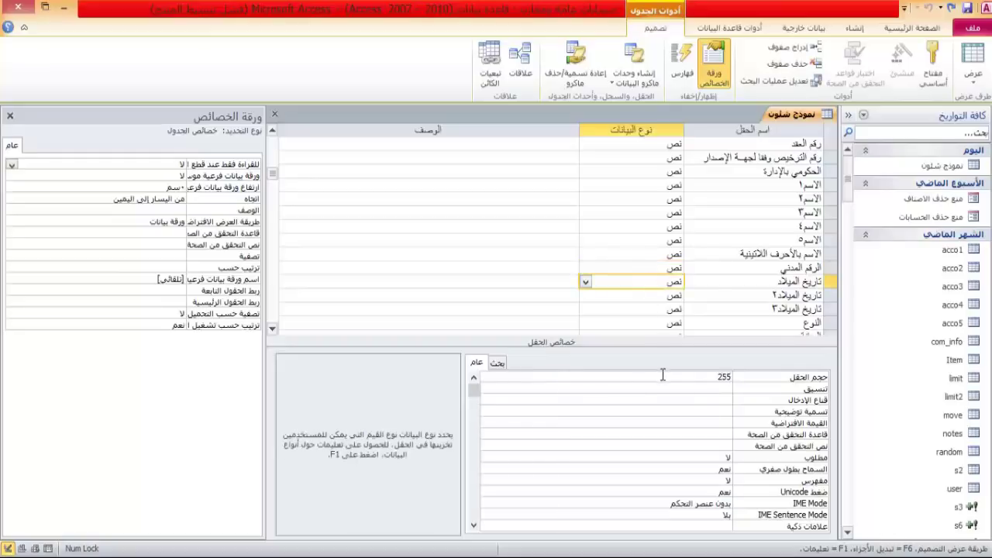
{"action": "key", "text": "alt+Tab"}
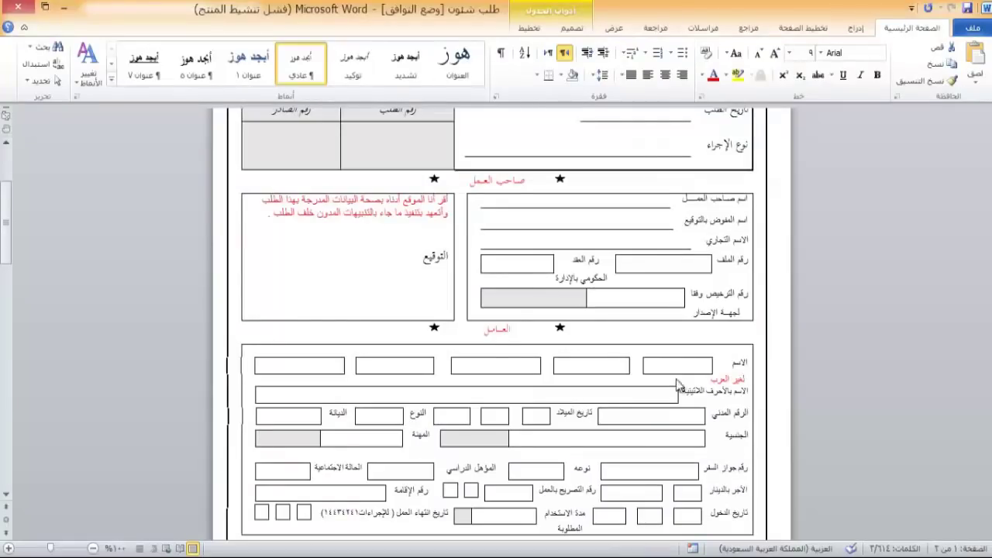
{"action": "key", "text": "alt+Tab"}
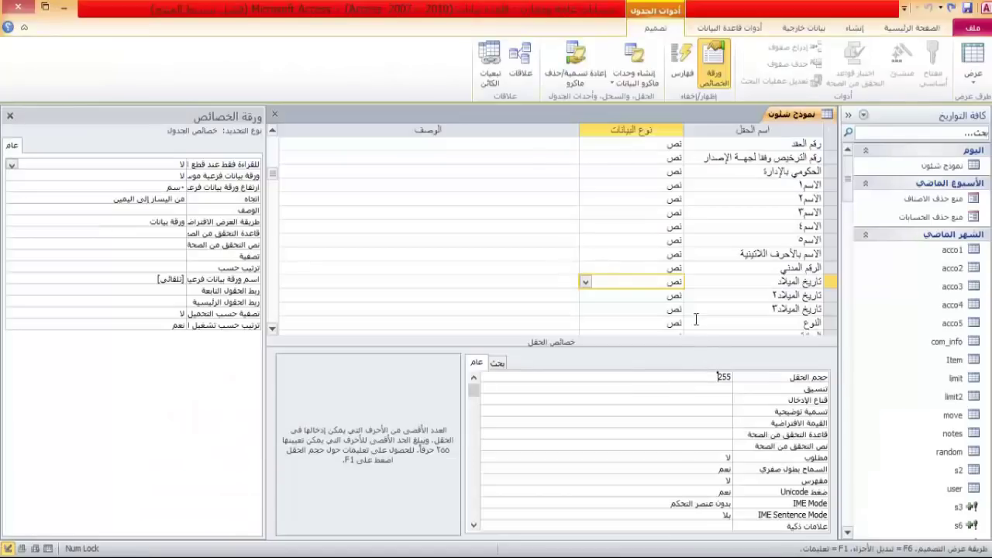
{"action": "key", "text": "alt+Tab"}
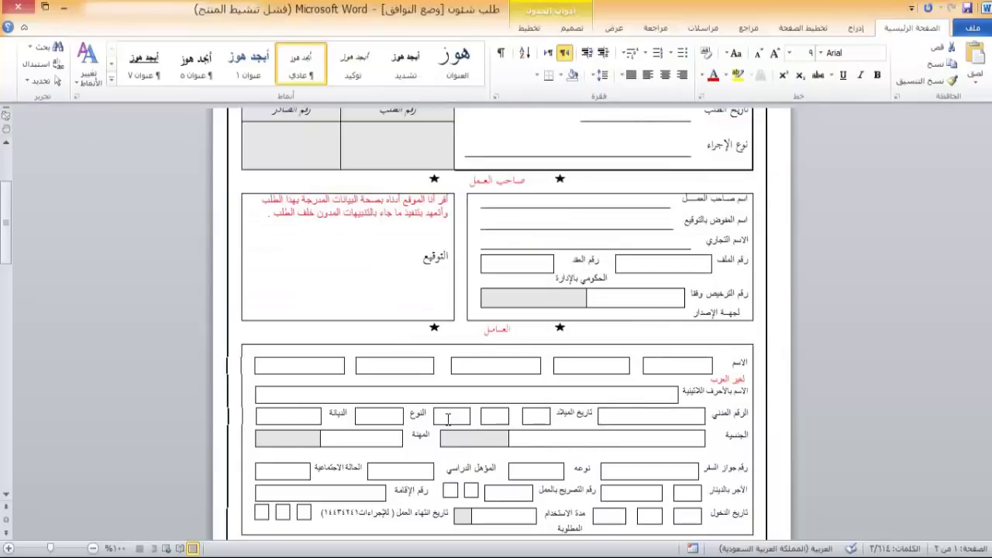
{"action": "key", "text": "alt+Tab"}
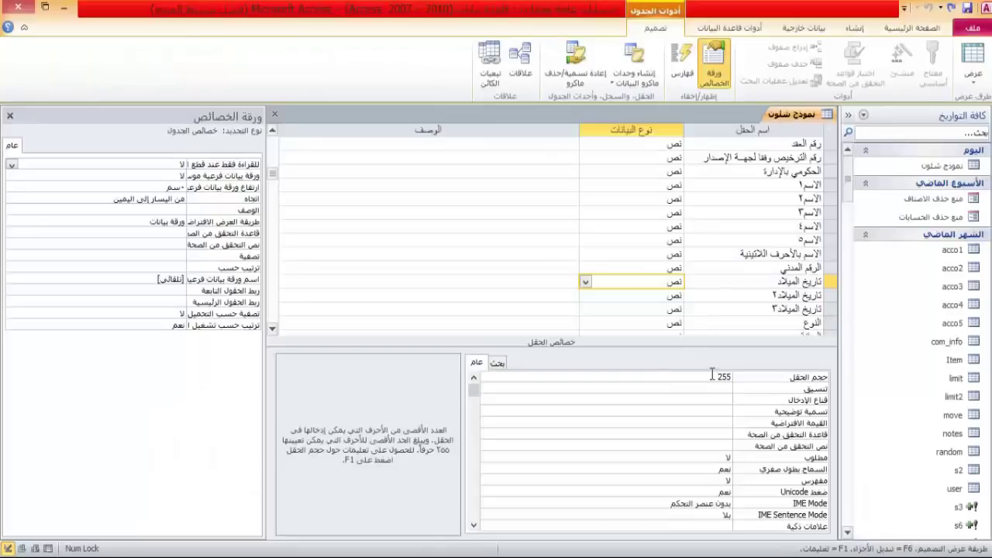
{"action": "left_click", "coordinate": [711, 375]}
{"action": "double_click", "coordinate": [712, 375]}
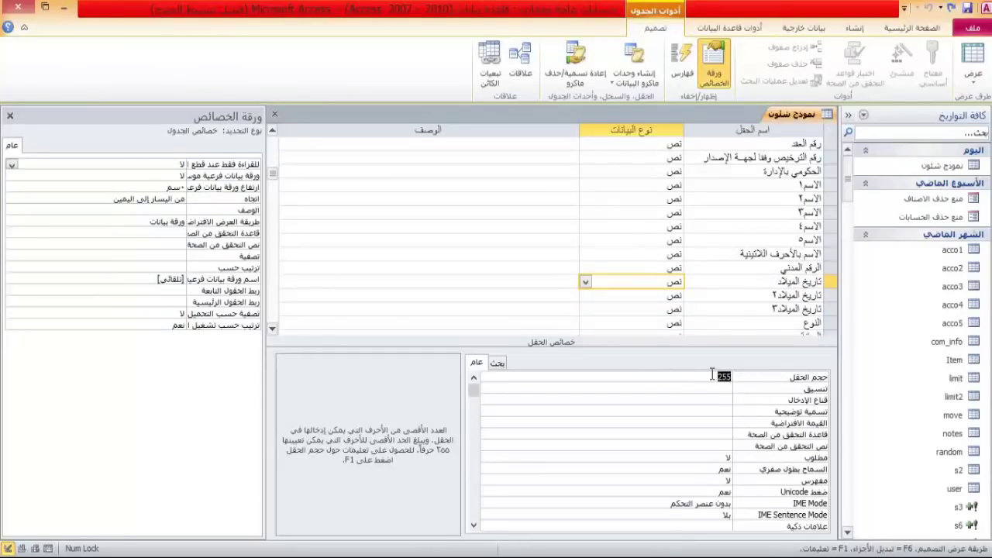
{"action": "type", "text": "5"}
{"action": "left_click", "coordinate": [656, 284]}
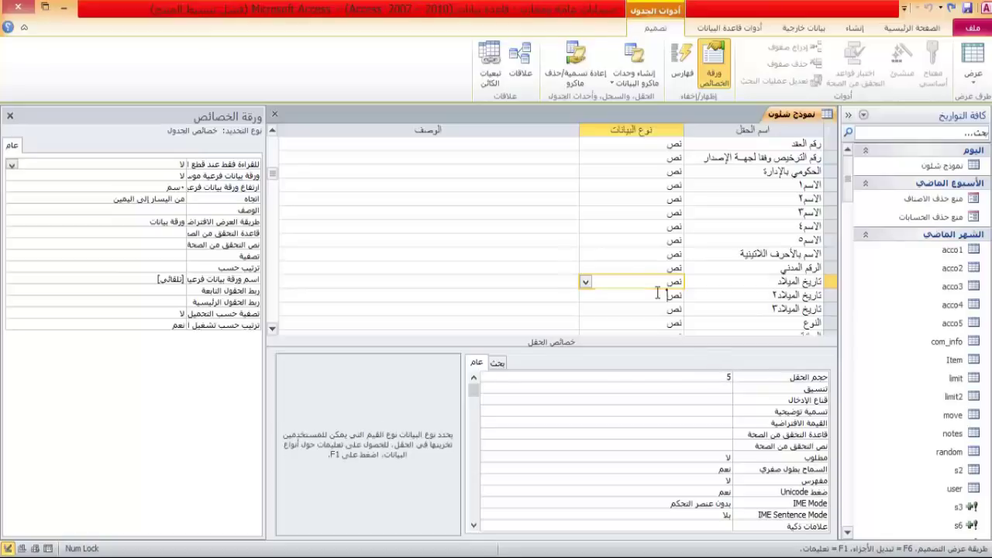
{"action": "left_click", "coordinate": [657, 293]}
{"action": "left_click", "coordinate": [705, 377]}
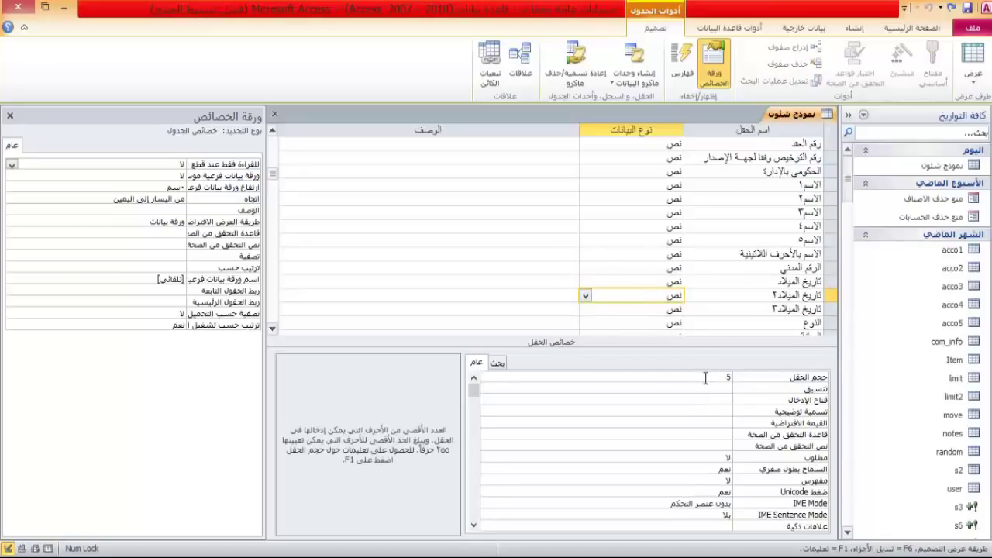
Set the field size of "تاريخ الميلاد٣" to 10.
{"action": "left_click", "coordinate": [657, 308]}
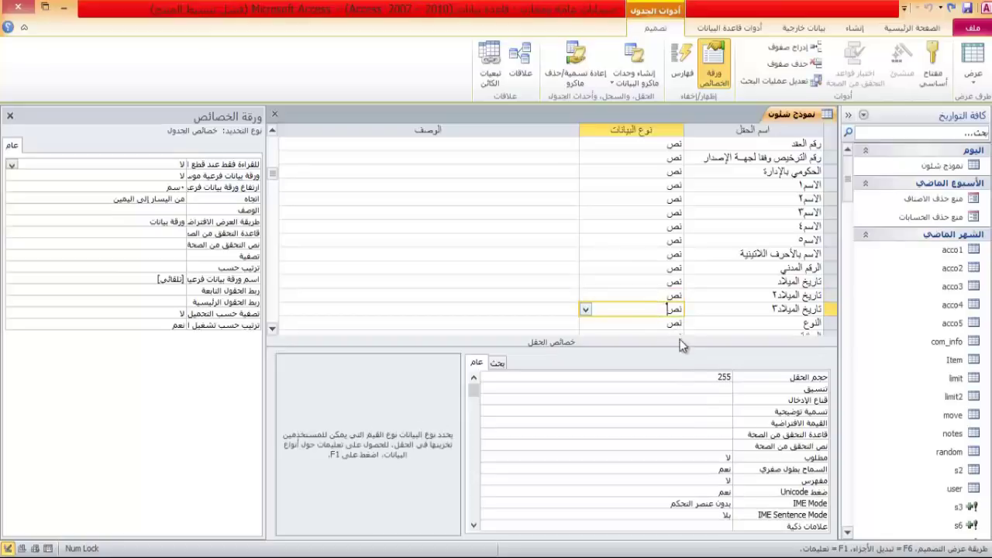
{"action": "left_click", "coordinate": [711, 377]}
{"action": "double_click", "coordinate": [712, 377]}
{"action": "type", "text": "10"}
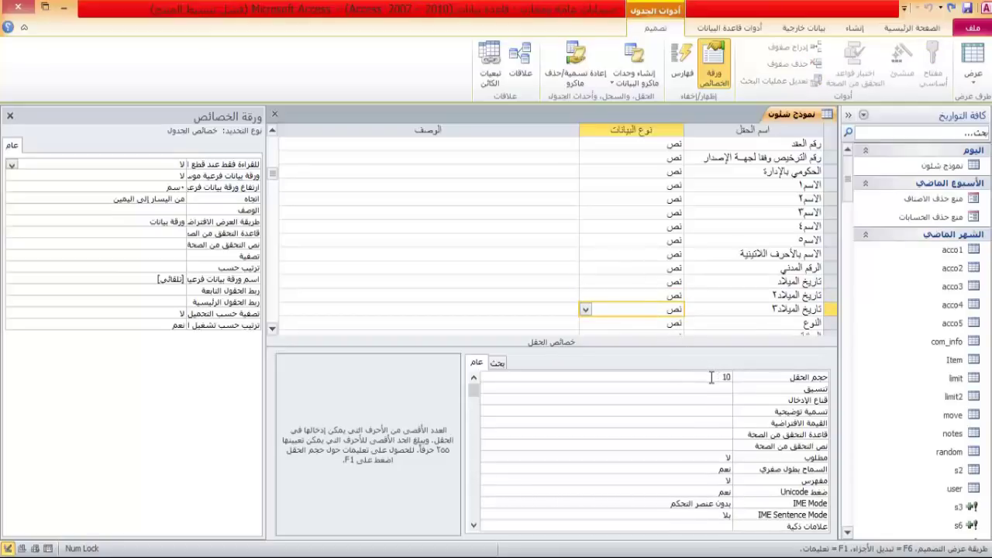
Check the gender and religion boxes in the Word form and set the field size of "الديانة" to 10 in Access.
{"action": "left_click", "coordinate": [660, 322]}
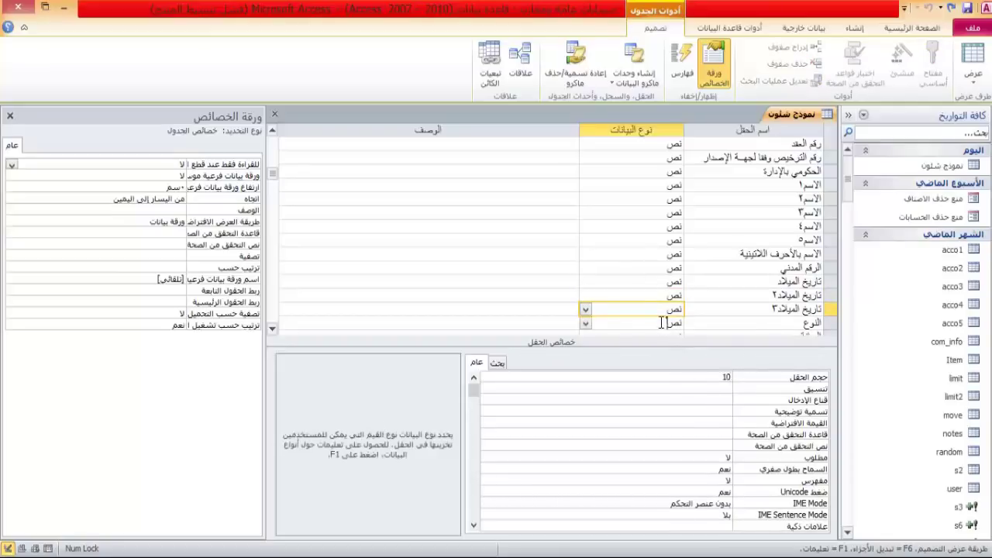
{"action": "key", "text": "alt+Tab"}
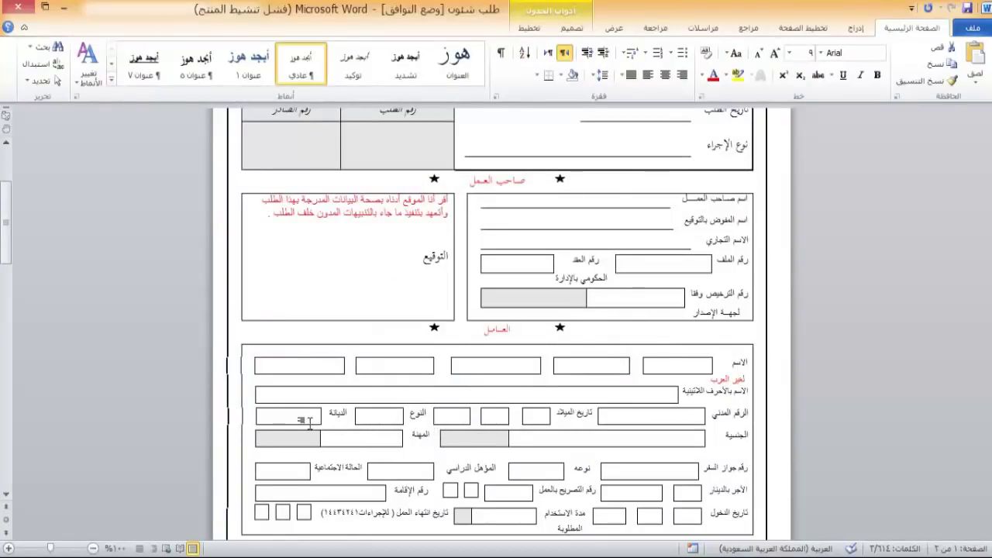
{"action": "key", "text": "alt+Tab"}
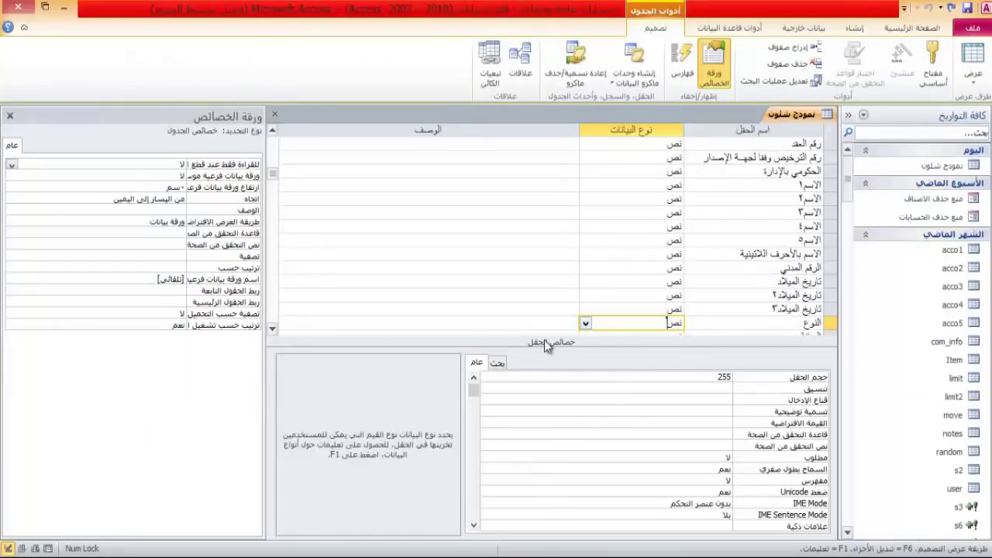
{"action": "left_click", "coordinate": [268, 330]}
{"action": "left_click", "coordinate": [268, 329]}
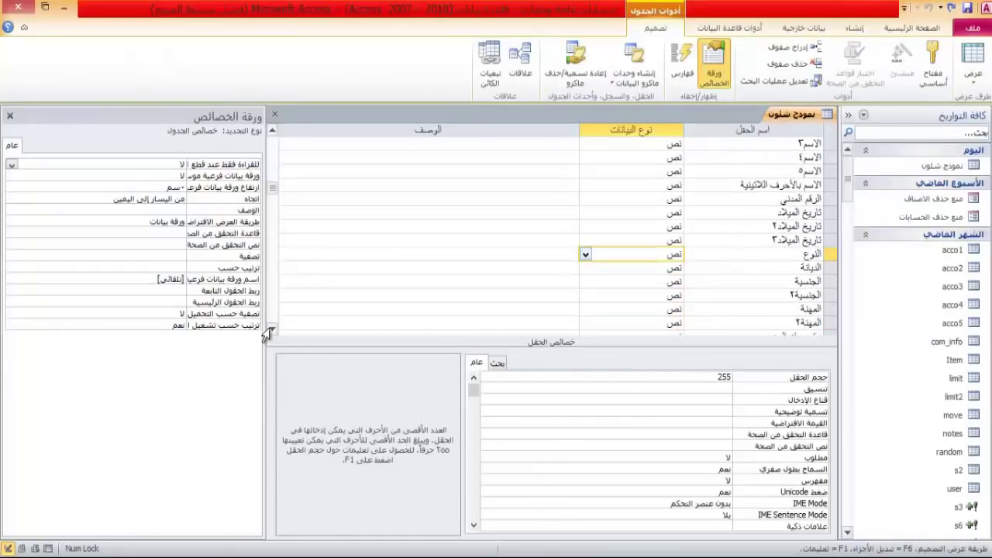
{"action": "left_click", "coordinate": [268, 329]}
{"action": "left_click", "coordinate": [651, 253]}
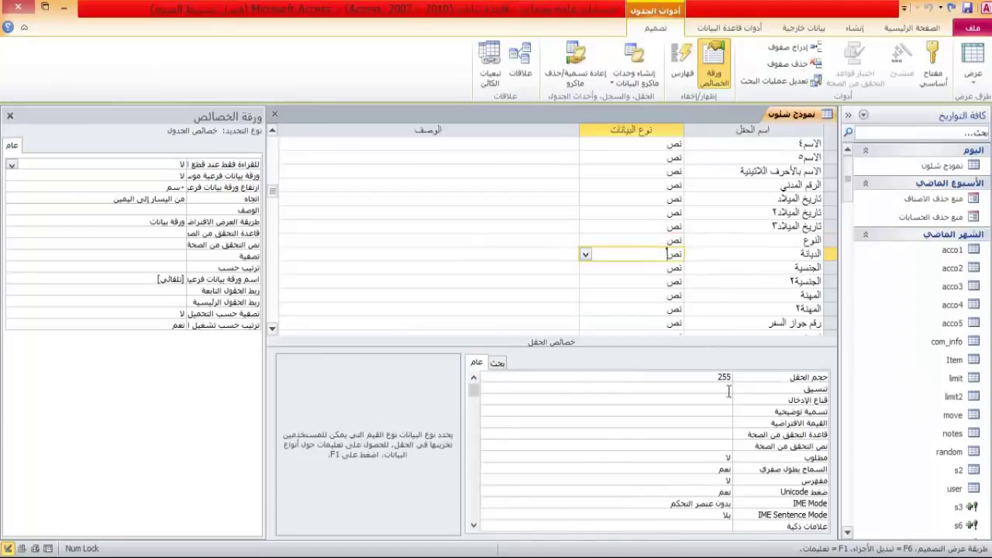
{"action": "double_click", "coordinate": [711, 377]}
{"action": "type", "text": "10"}
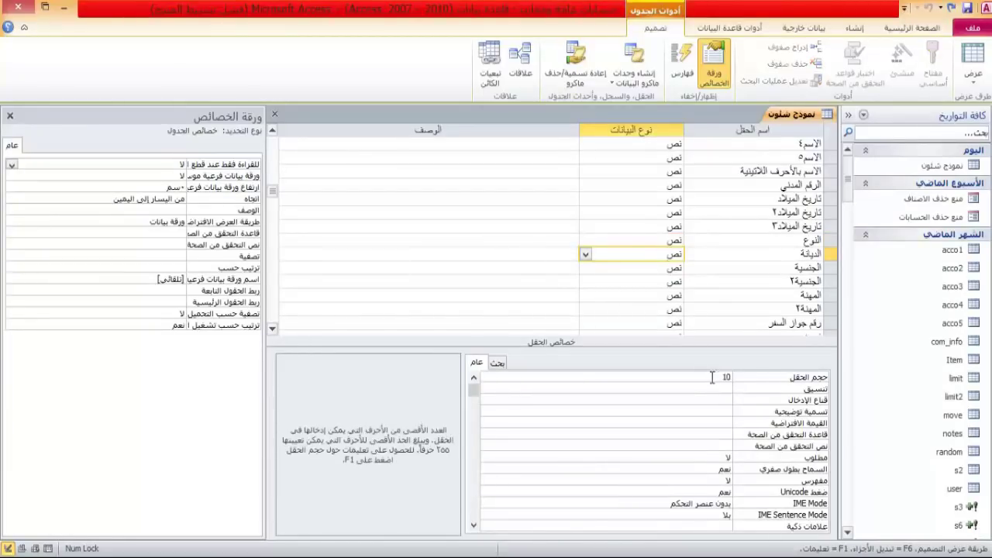
Set the field size of "الجنسية" to 10.
{"action": "left_click", "coordinate": [654, 269]}
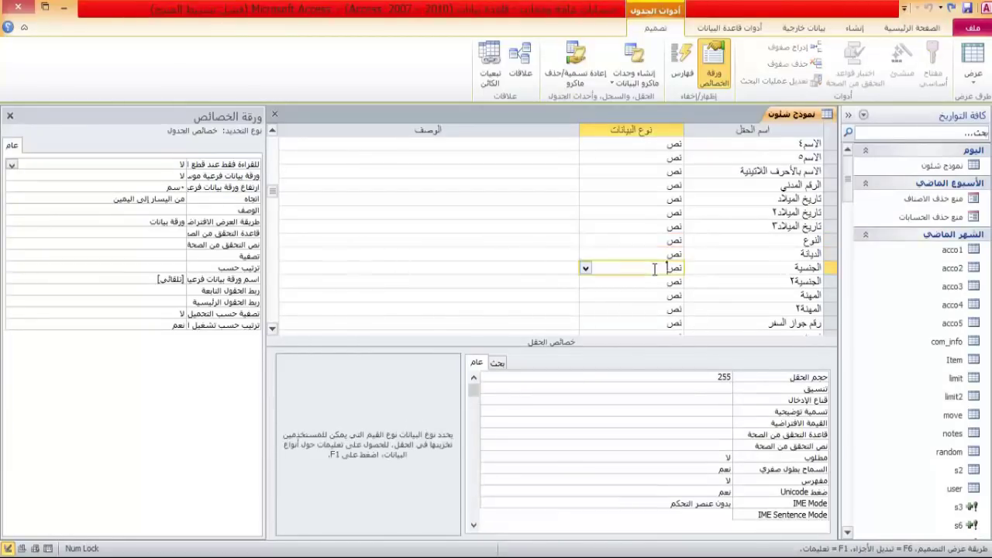
{"action": "double_click", "coordinate": [709, 377]}
{"action": "type", "text": "10"}
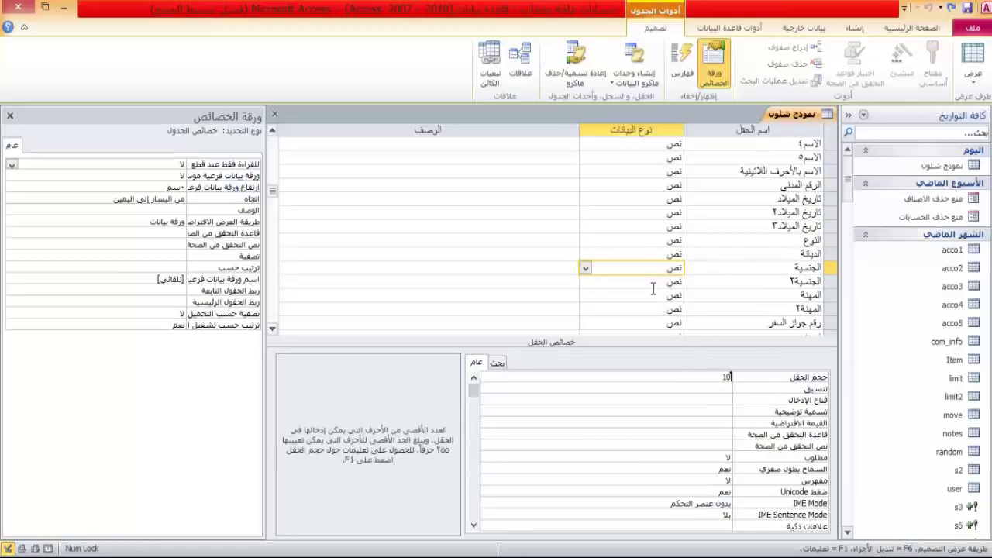
Set the field size of "النوع" to 10.
{"action": "left_click", "coordinate": [663, 239]}
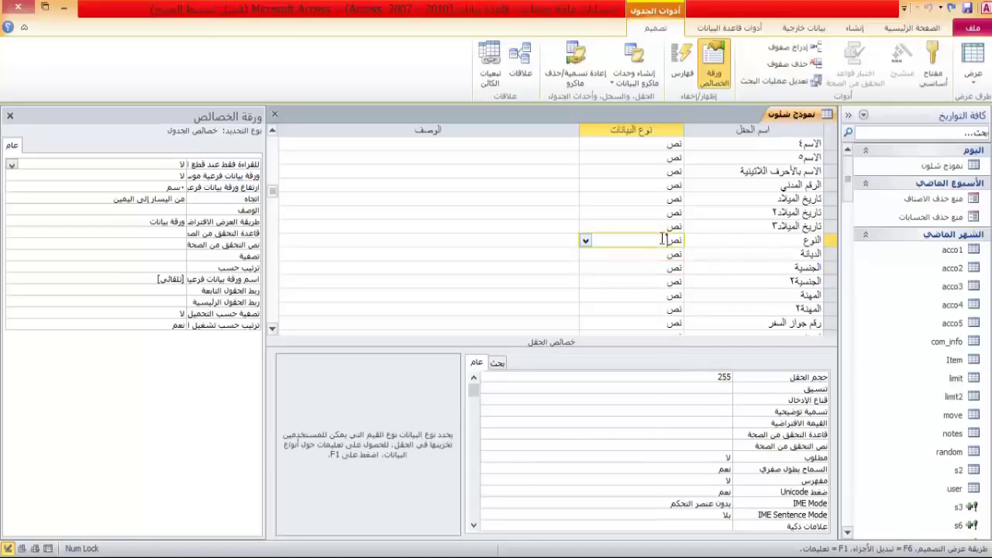
{"action": "double_click", "coordinate": [695, 376]}
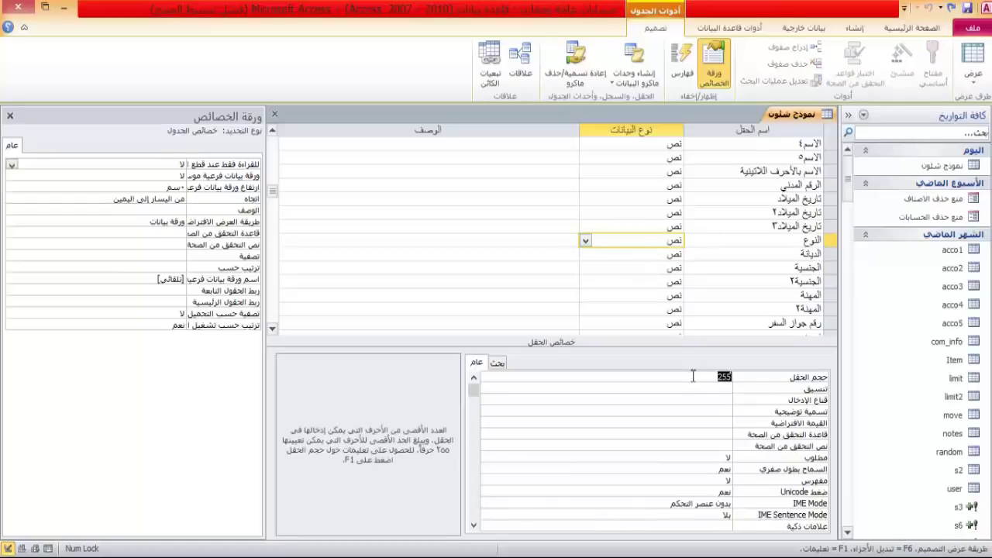
{"action": "type", "text": "10"}
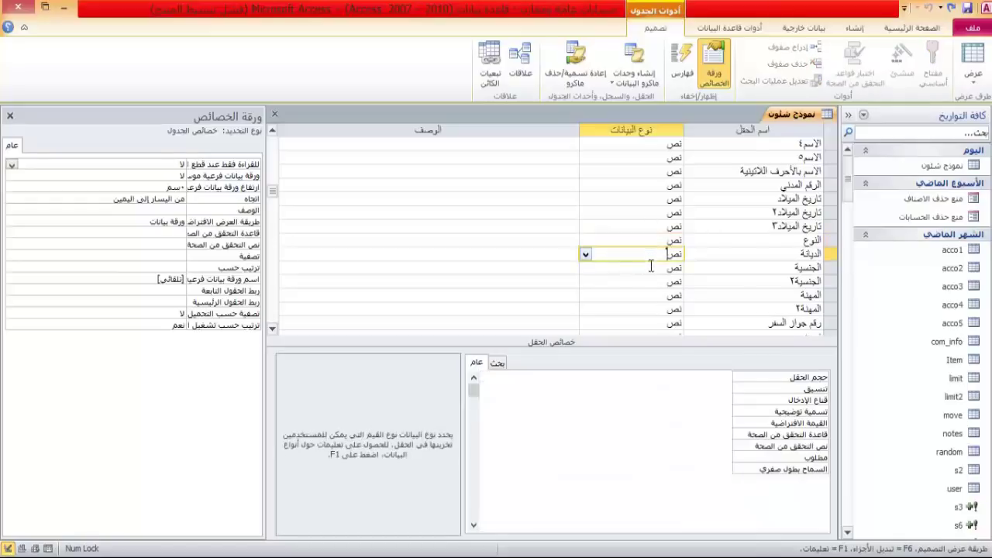
Set the field size of the nationality fields "الجنسية٢" and "الجنسية" to 25.
{"action": "left_click", "coordinate": [651, 280]}
{"action": "left_click", "coordinate": [658, 268]}
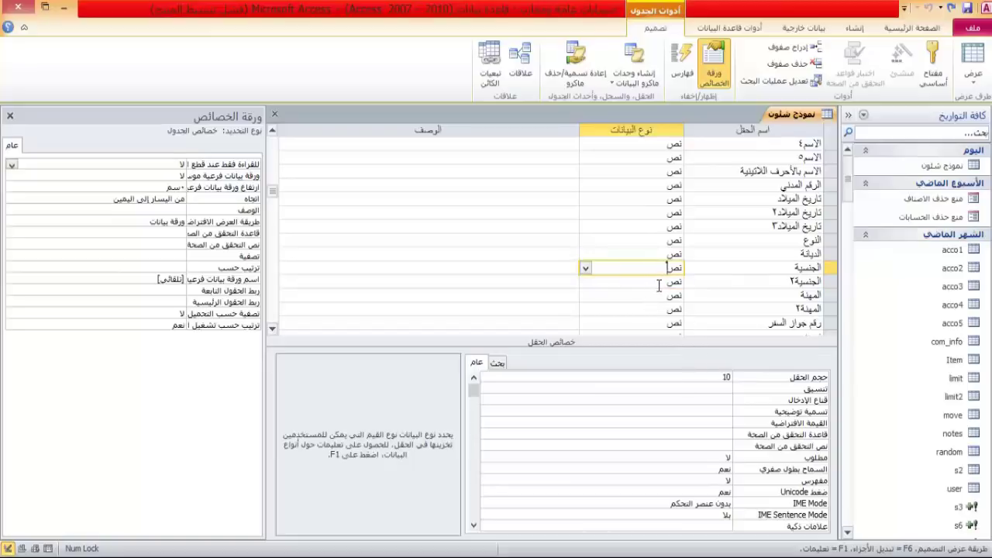
{"action": "left_click", "coordinate": [658, 281]}
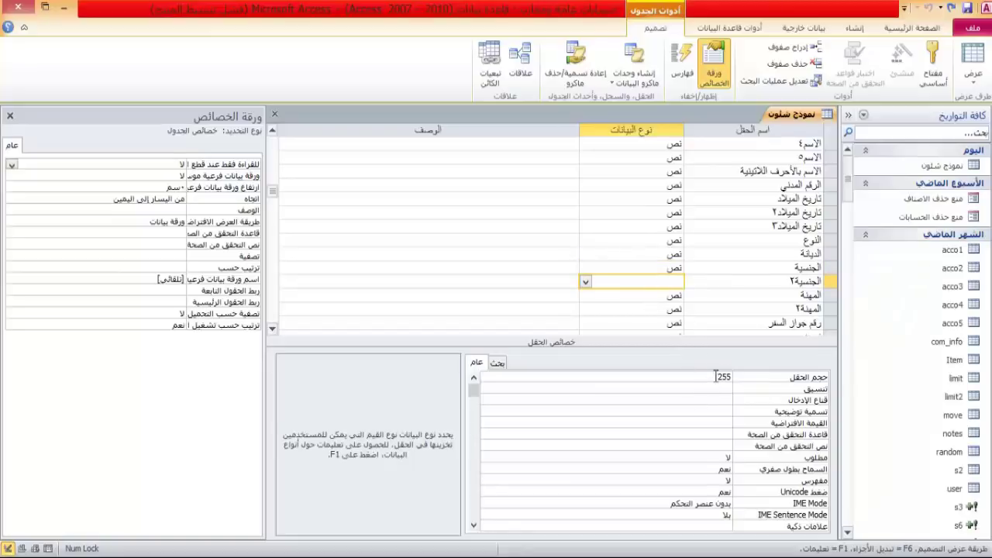
{"action": "left_click", "coordinate": [717, 375]}
{"action": "key", "text": "BackSpace"}
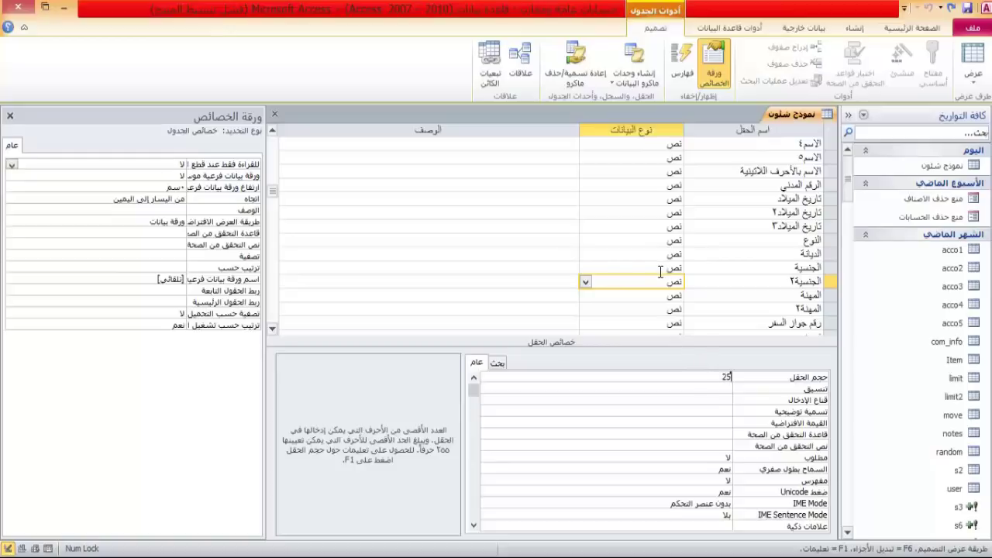
{"action": "left_click", "coordinate": [659, 269]}
{"action": "left_click", "coordinate": [701, 375]}
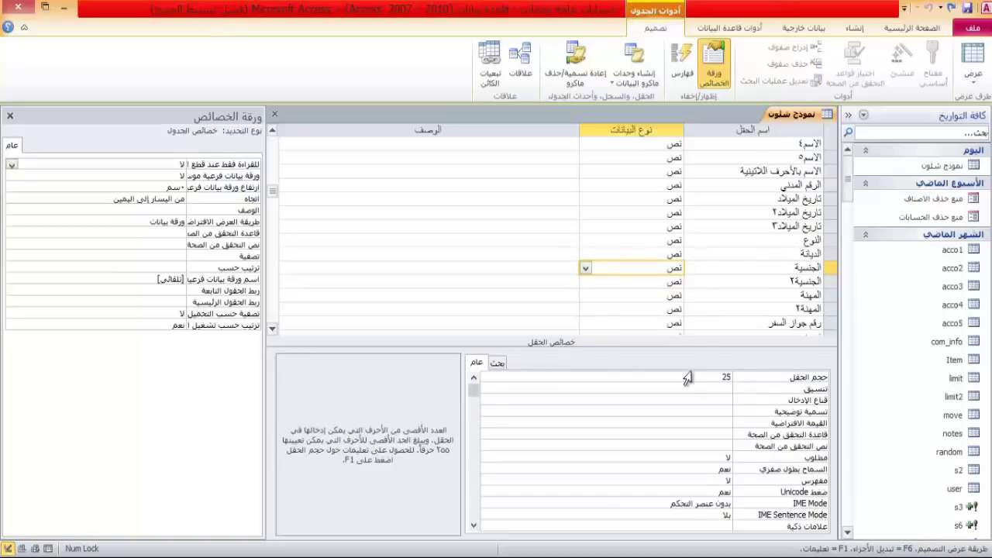
{"action": "left_click", "coordinate": [655, 280]}
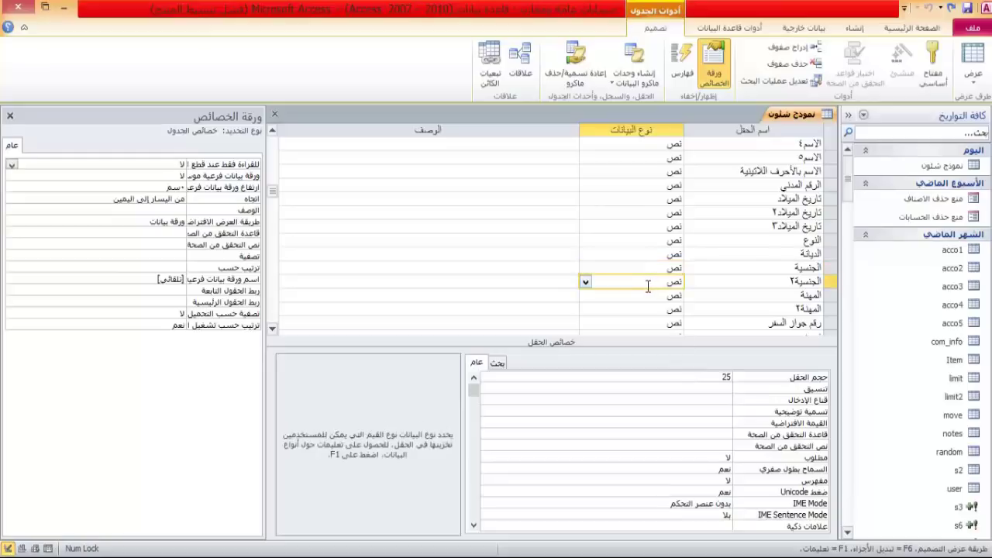
Change the data type of "المهنة" to نص and set its field size to 25.
{"action": "left_click", "coordinate": [654, 305]}
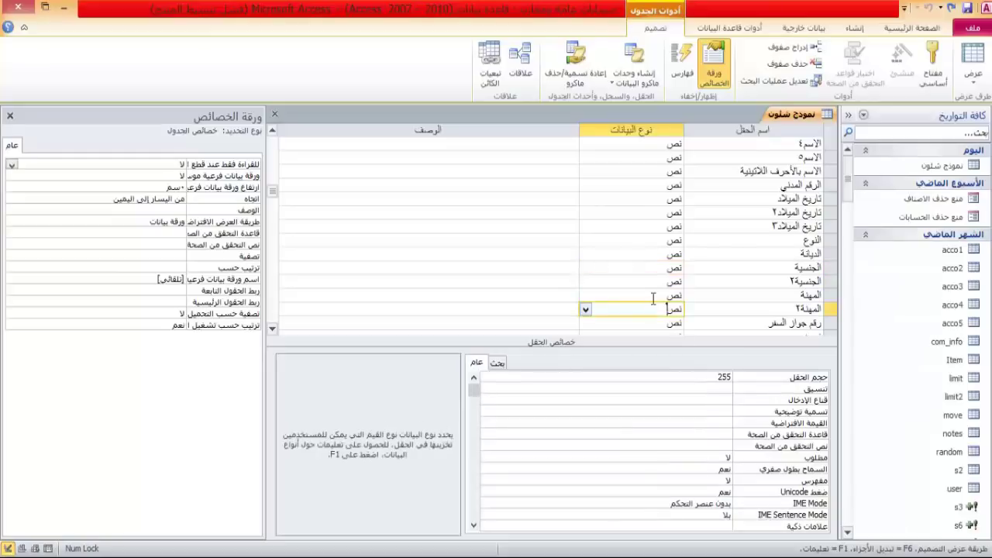
{"action": "double_click", "coordinate": [653, 295]}
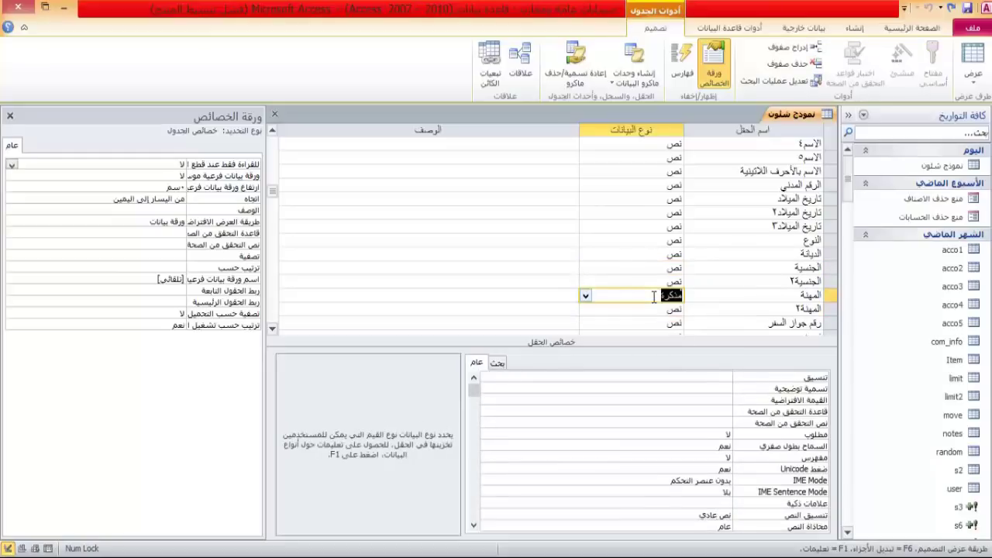
{"action": "left_click", "coordinate": [584, 298]}
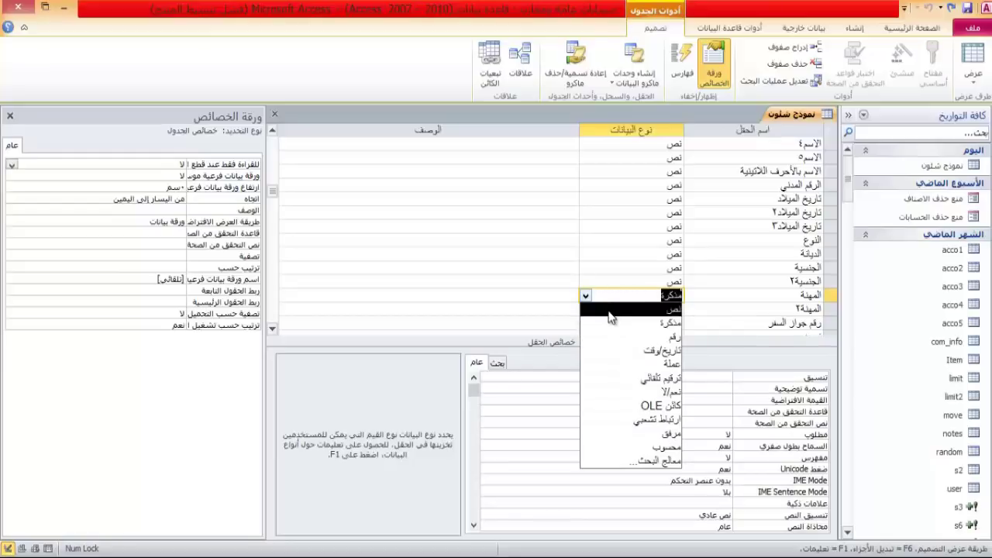
{"action": "left_click", "coordinate": [616, 309]}
{"action": "double_click", "coordinate": [712, 377]}
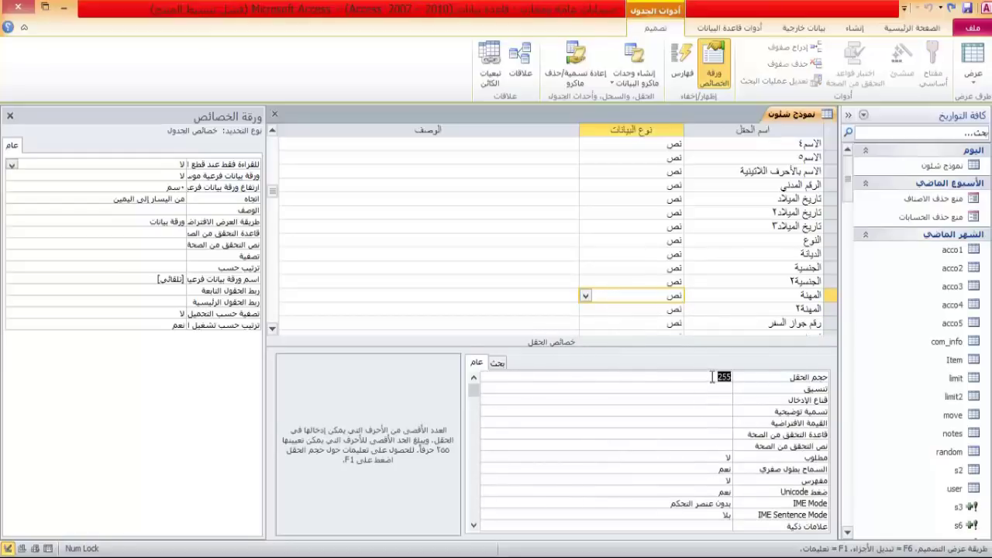
{"action": "type", "text": "25"}
Set the field sizes of "المهنة٢" and "رقم جواز السفر" to 25.
{"action": "left_click", "coordinate": [659, 310]}
{"action": "left_click", "coordinate": [711, 377]}
{"action": "double_click", "coordinate": [712, 376]}
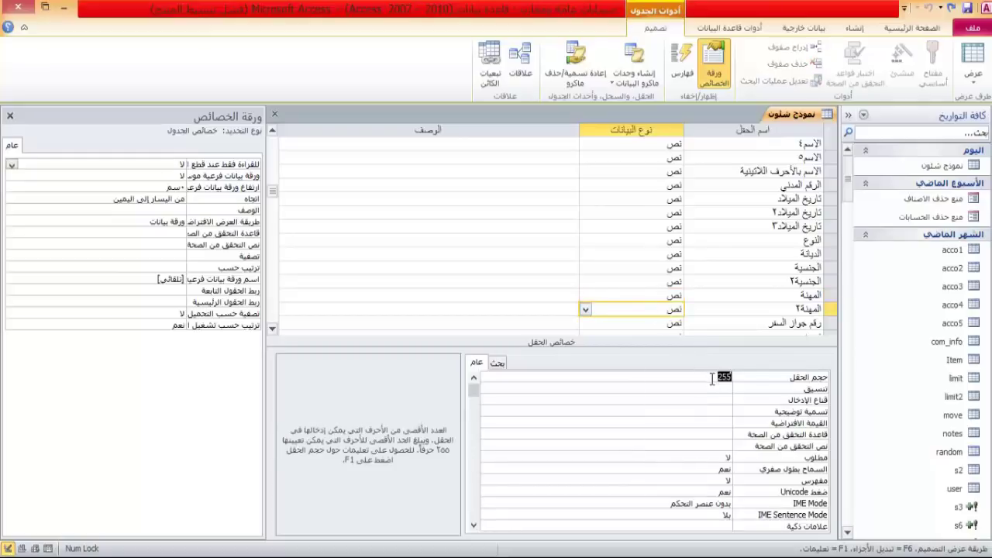
{"action": "type", "text": "25"}
{"action": "left_click", "coordinate": [664, 323]}
{"action": "left_click", "coordinate": [716, 377]}
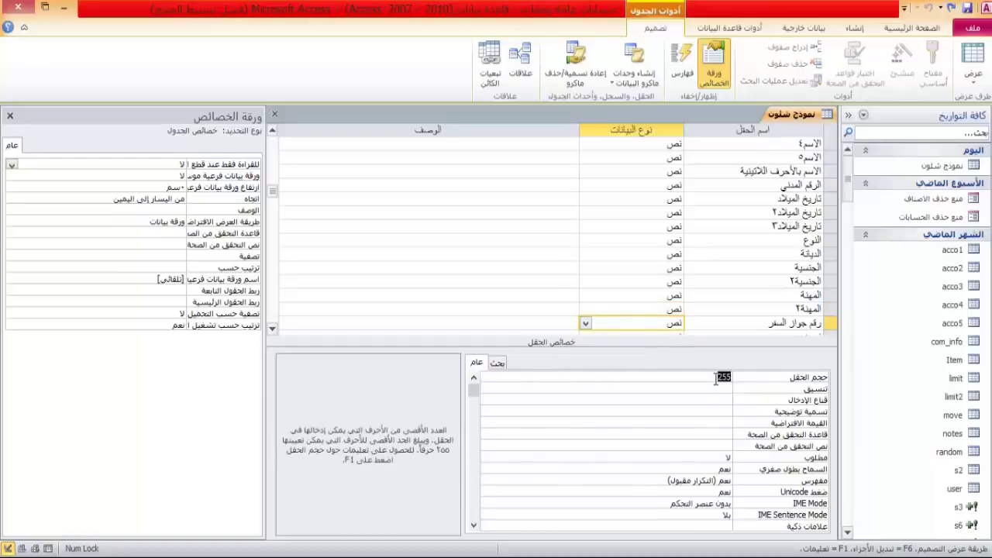
{"action": "double_click", "coordinate": [716, 377]}
{"action": "type", "text": "25"}
Set the field size of the passport type field "نوعه" to 25.
{"action": "left_click", "coordinate": [271, 326]}
{"action": "left_click", "coordinate": [270, 328]}
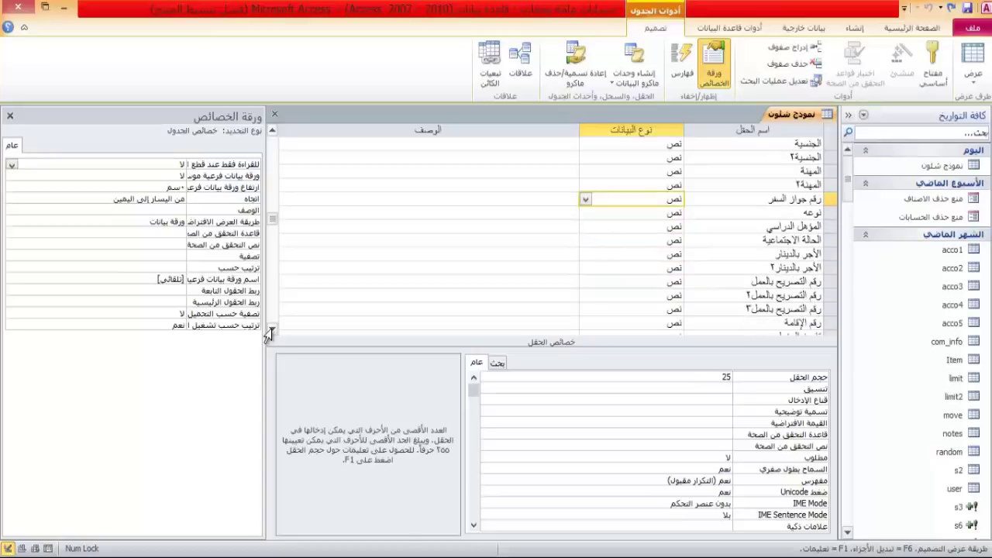
{"action": "left_click", "coordinate": [271, 329]}
{"action": "left_click", "coordinate": [271, 329]}
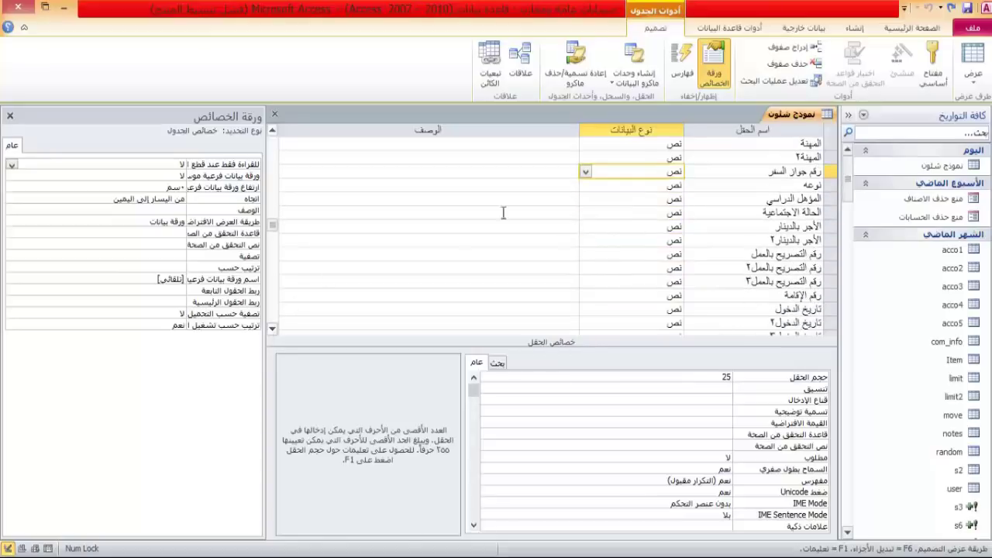
{"action": "left_click", "coordinate": [631, 186]}
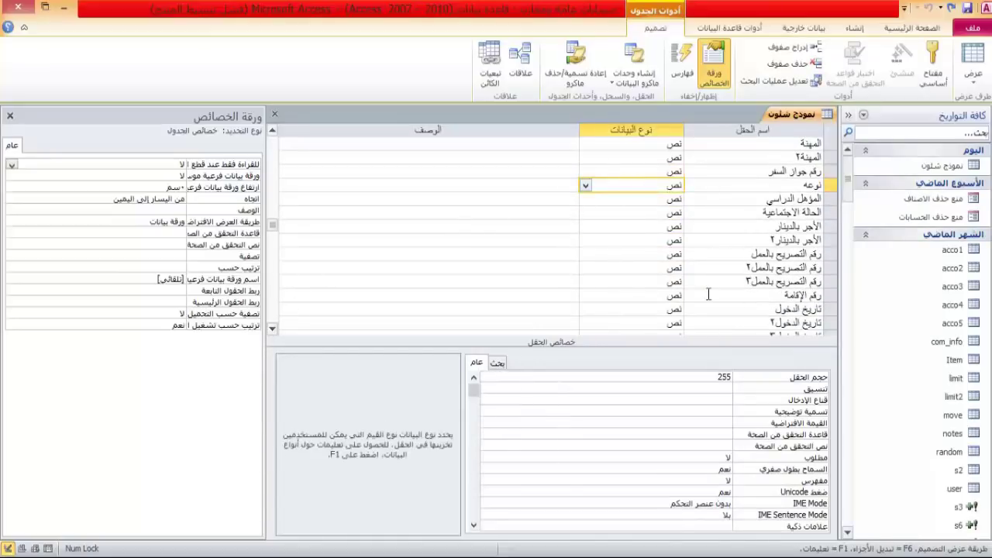
{"action": "left_click", "coordinate": [710, 378]}
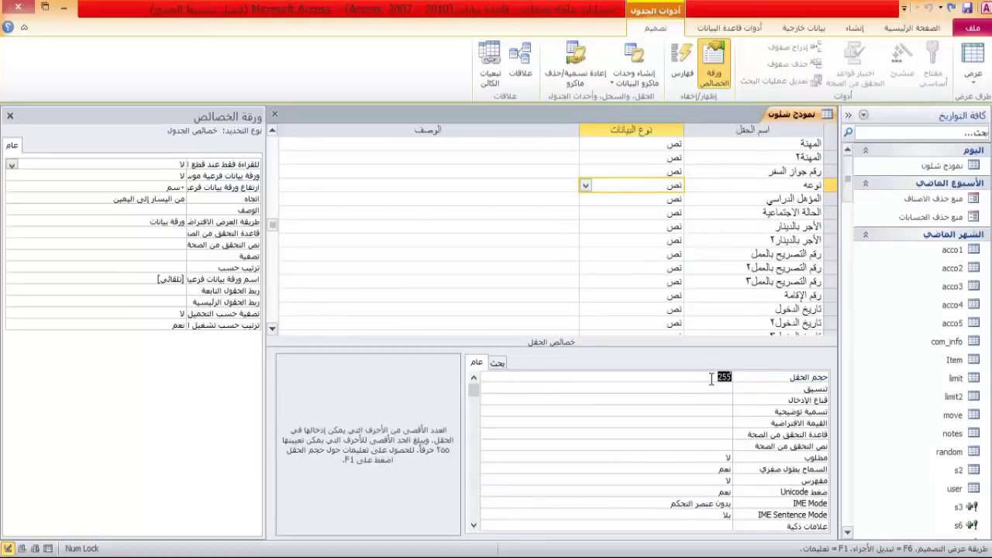
{"action": "type", "text": "25"}
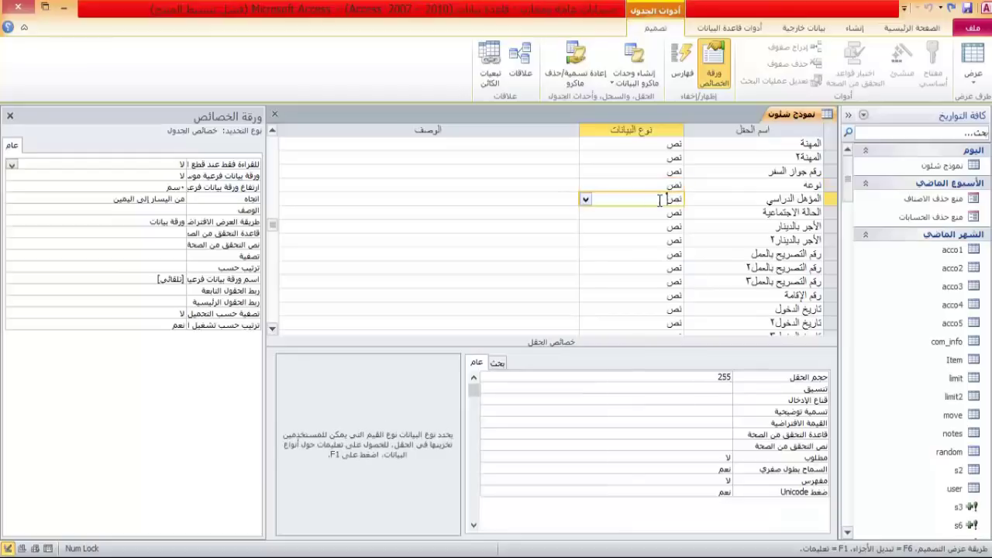
Check the worker section of the Word form, reduce the field size of "المؤهل الدراسي" in Access and set that of "الحالة الاجتماعية" to 25.
{"action": "key", "text": "alt+Tab"}
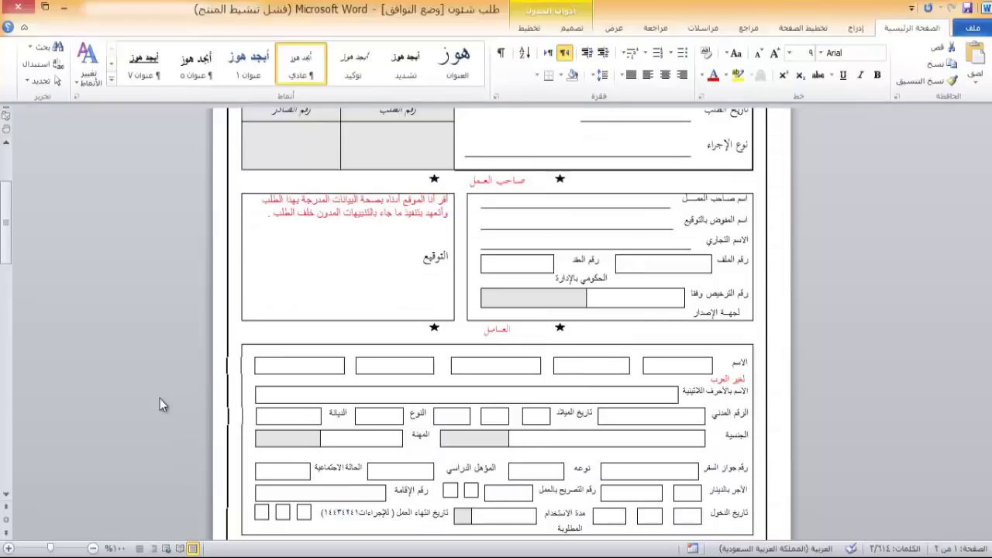
{"action": "left_click_drag", "start_coordinate": [6, 243], "coordinate": [6, 289]}
{"action": "key", "text": "alt+Tab"}
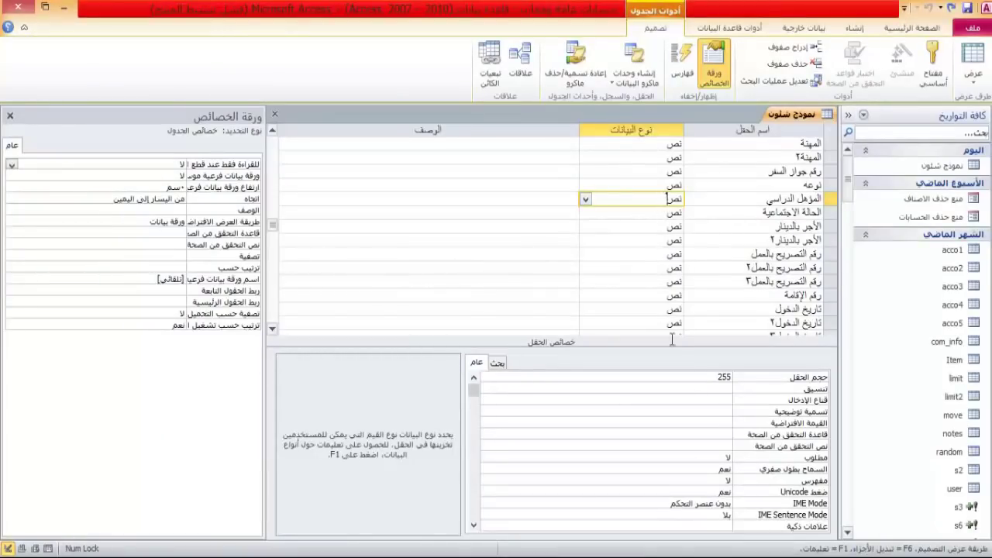
{"action": "double_click", "coordinate": [713, 378]}
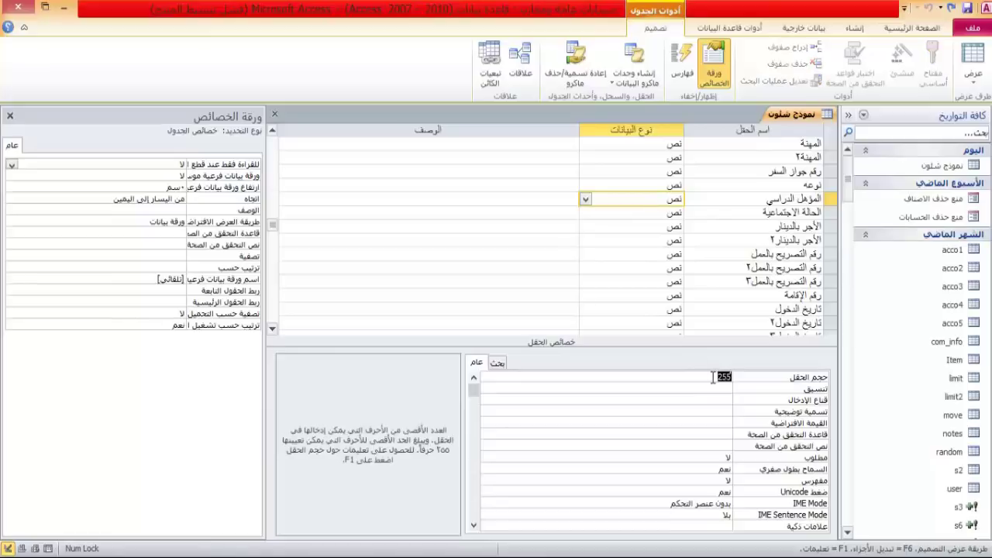
{"action": "type", "text": "2"}
{"action": "key", "text": "Return"}
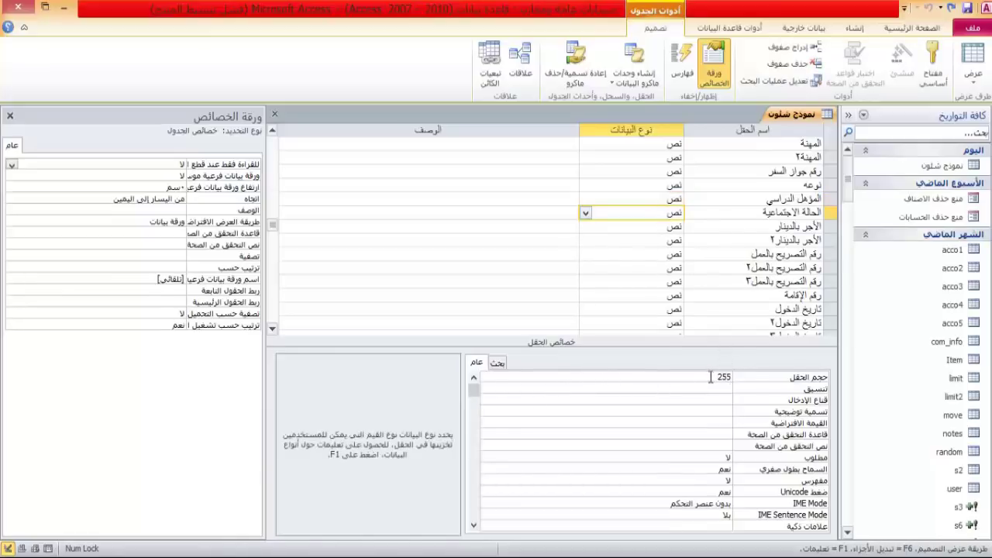
{"action": "key", "text": "ctrl+z"}
{"action": "key", "text": "ctrl+z"}
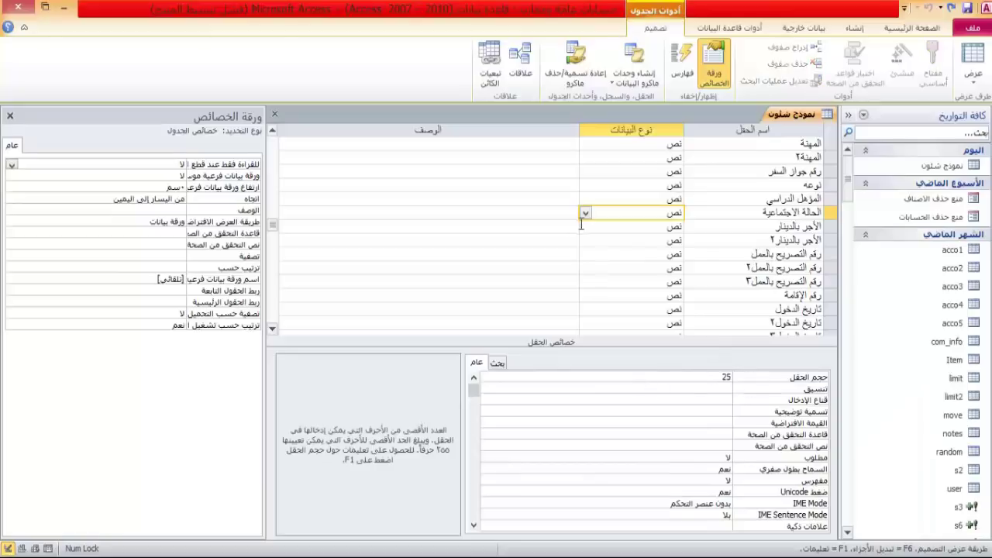
Change the data type of "الأجر بالدينار" to عملة and set its format to رقم عام.
{"action": "left_click", "coordinate": [661, 228]}
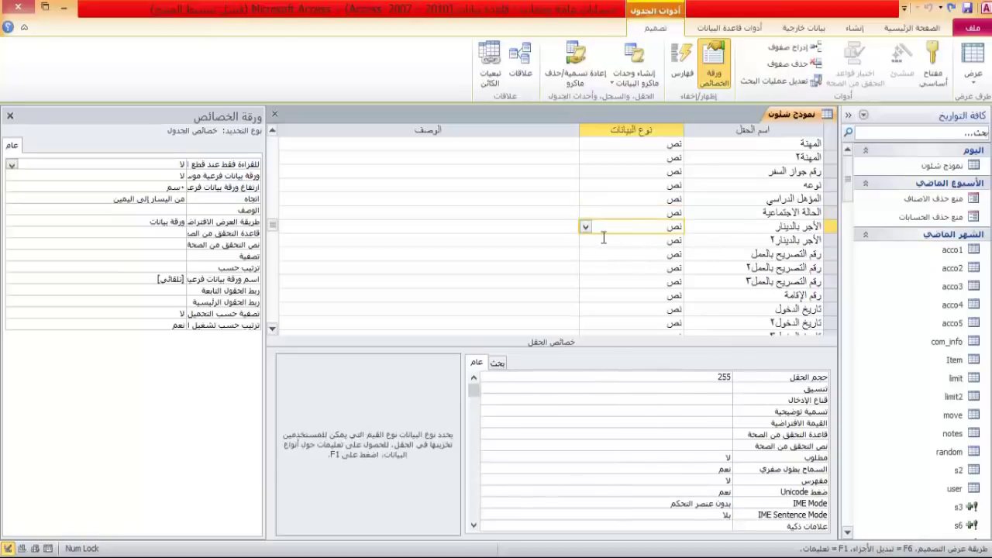
{"action": "left_click", "coordinate": [585, 227]}
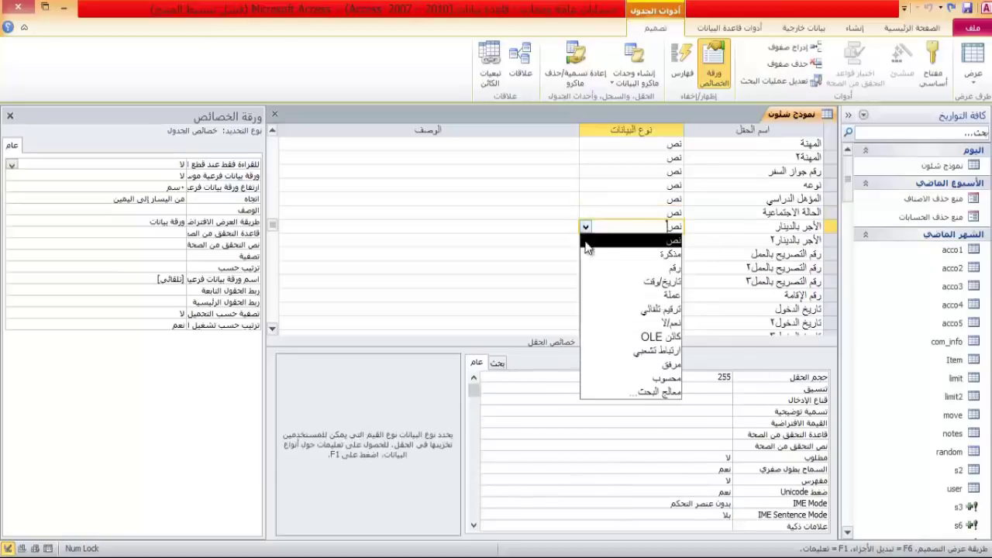
{"action": "left_click", "coordinate": [637, 303]}
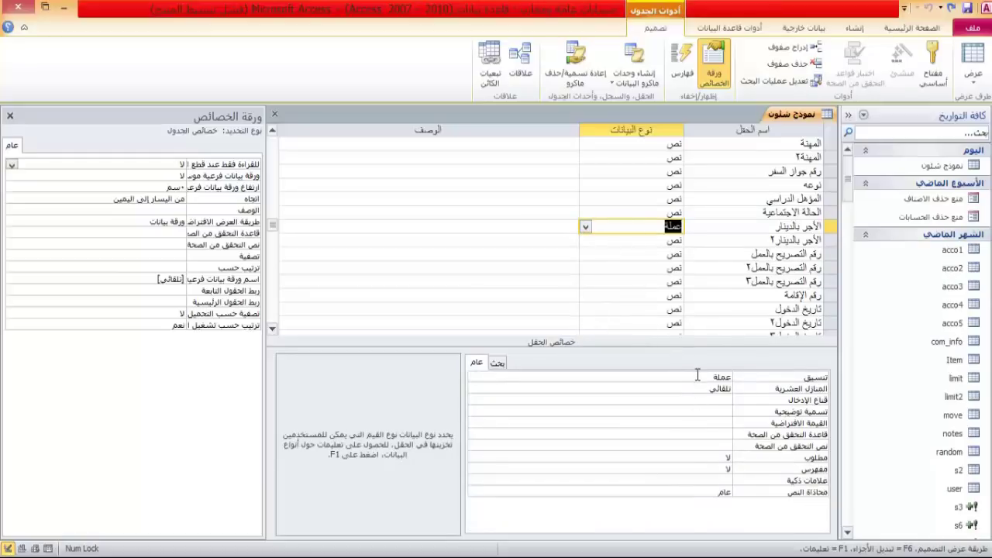
{"action": "left_click", "coordinate": [650, 378]}
{"action": "left_click", "coordinate": [474, 378]}
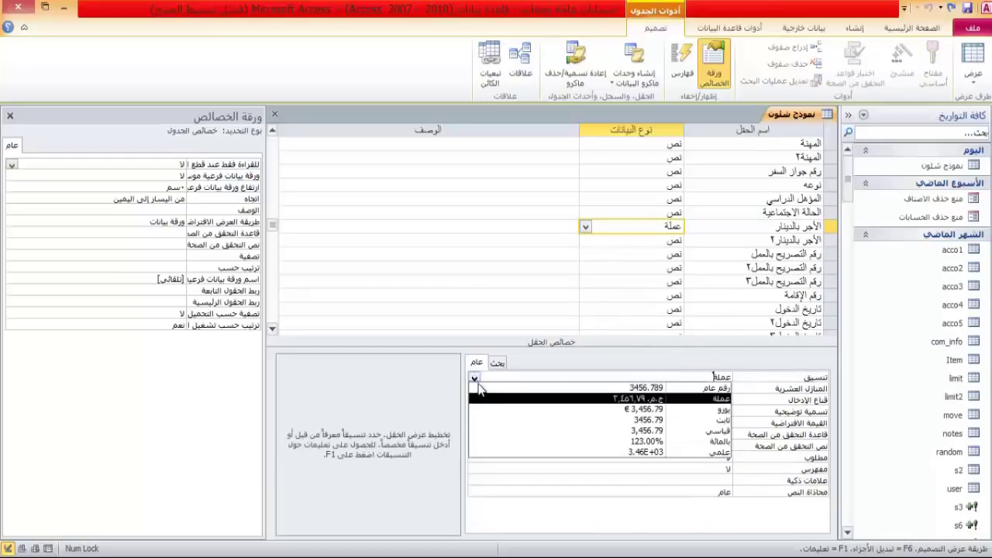
{"action": "left_click", "coordinate": [486, 387]}
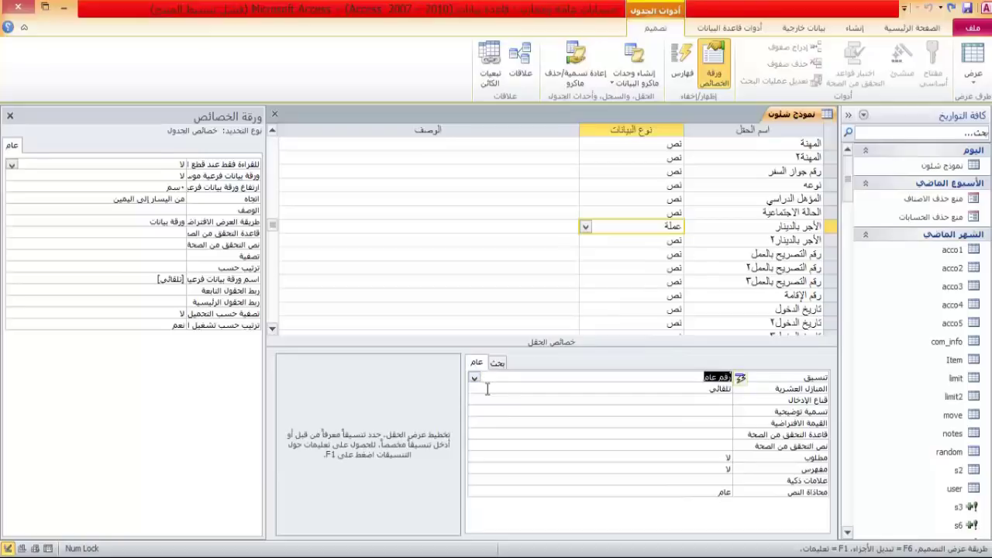
Change the data type of "الأجر بالدينار٢" to عملة and set its format to رقم عام.
{"action": "left_click", "coordinate": [650, 240]}
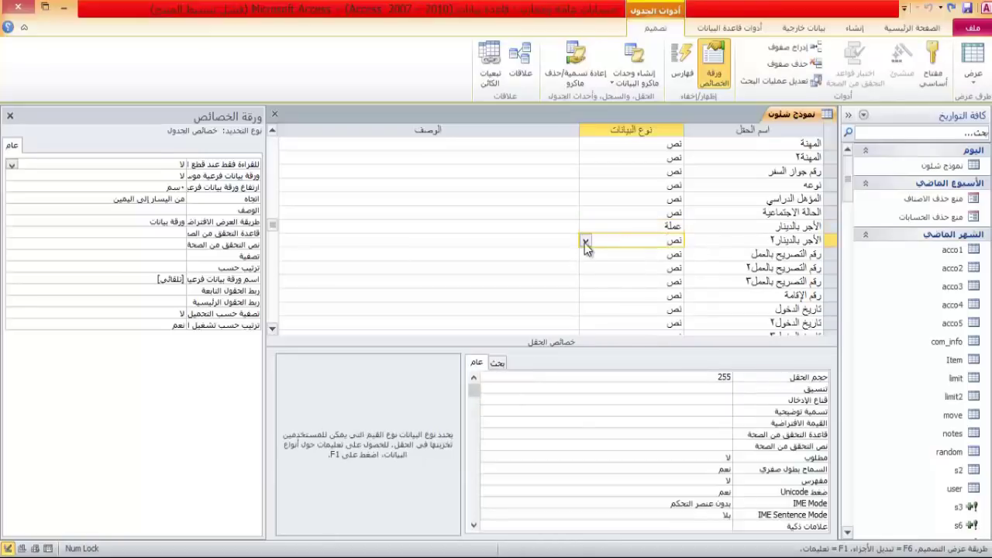
{"action": "left_click", "coordinate": [587, 242]}
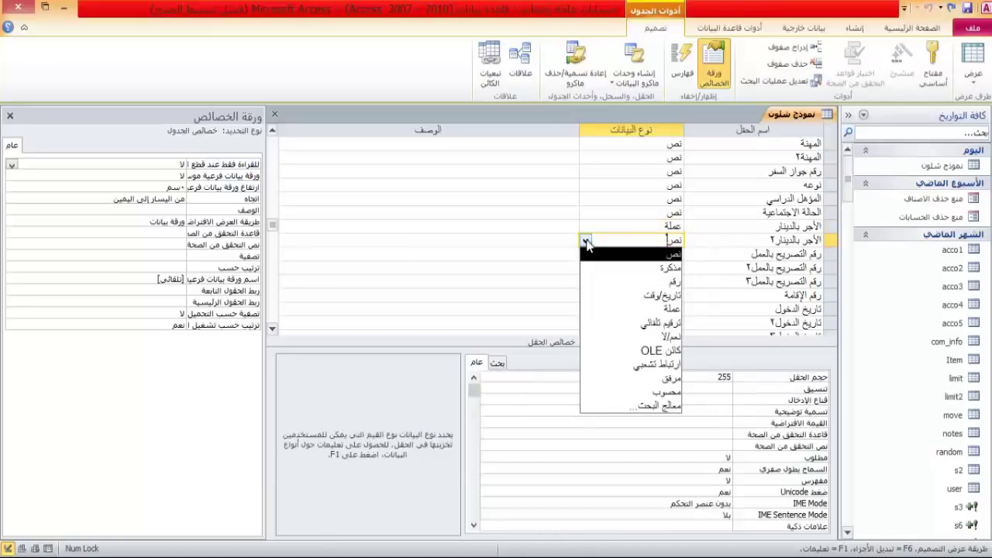
{"action": "left_click", "coordinate": [608, 310]}
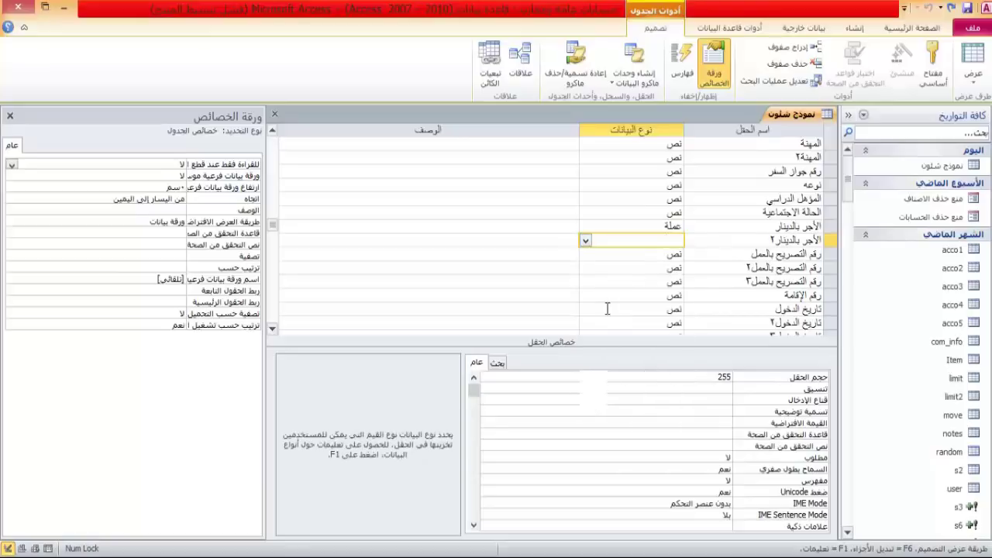
{"action": "left_click", "coordinate": [505, 377]}
{"action": "left_click", "coordinate": [475, 377]}
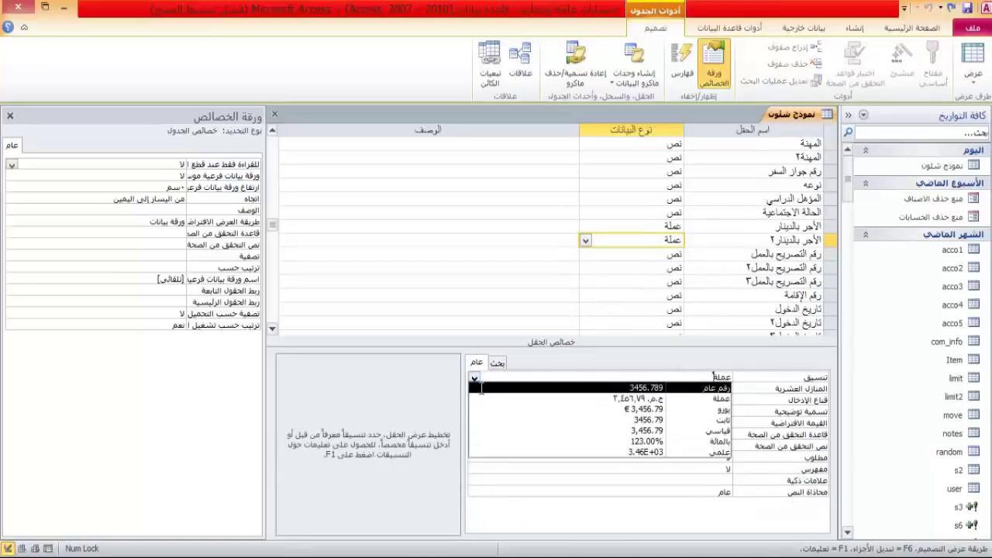
{"action": "left_click", "coordinate": [497, 386]}
Reduce the field size of the first work permit number field, "رقم التصريح بالعمل".
{"action": "left_click", "coordinate": [647, 260]}
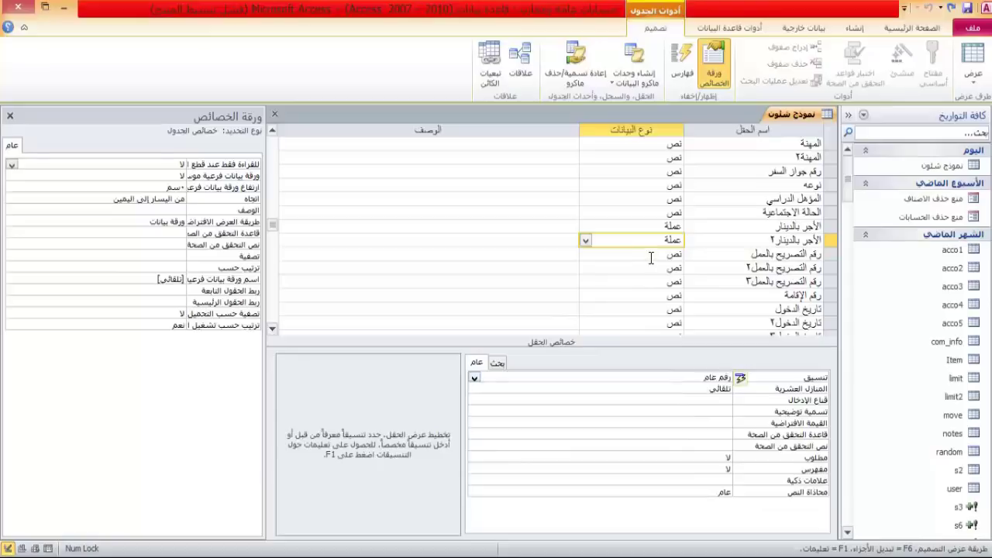
{"action": "left_click", "coordinate": [696, 376]}
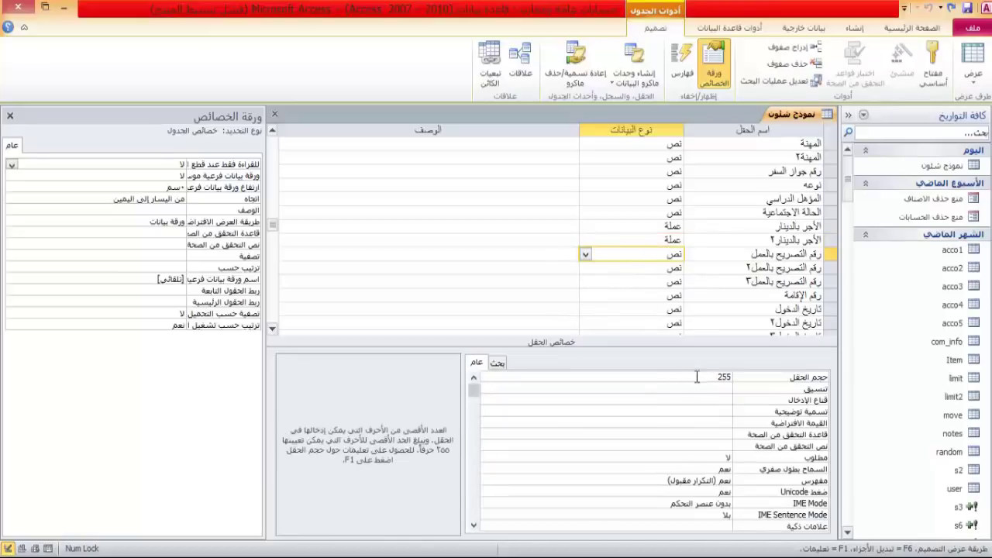
{"action": "double_click", "coordinate": [696, 376]}
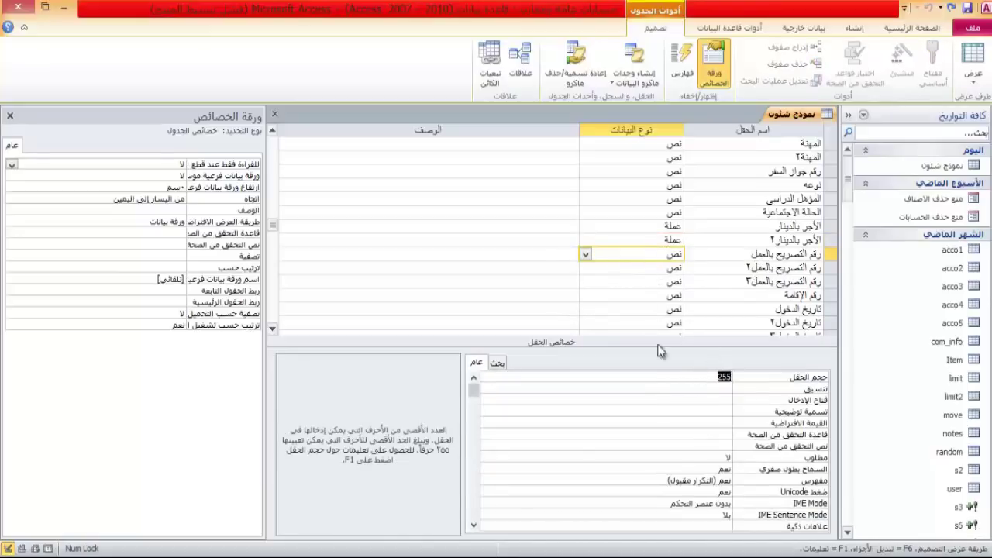
{"action": "type", "text": "2"}
Check the work permit boxes in the Word form and set the field size of "رقم التصريح بالعمل٢" to 10 in Access.
{"action": "left_click", "coordinate": [640, 267]}
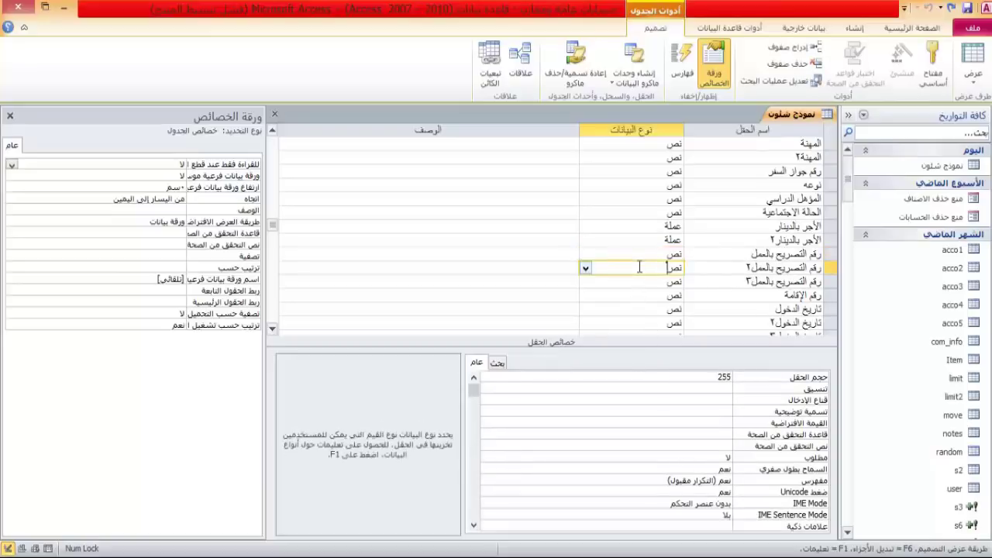
{"action": "double_click", "coordinate": [713, 375]}
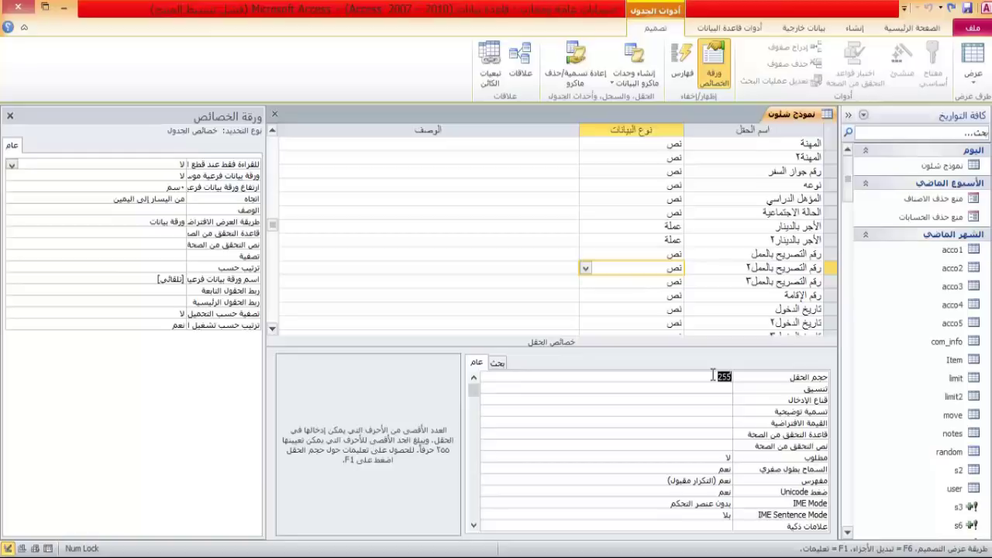
{"action": "type", "text": "25"}
{"action": "key", "text": "alt+Tab"}
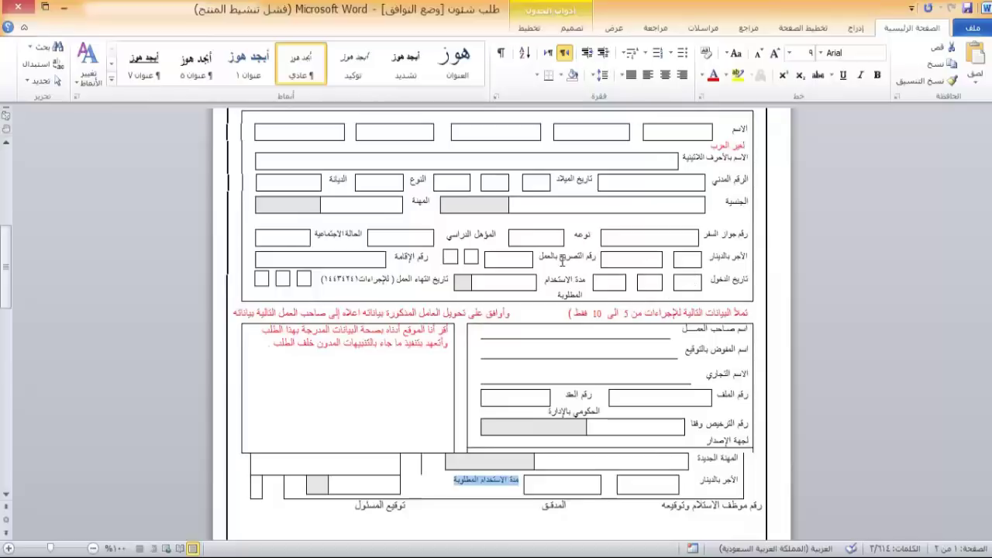
{"action": "key", "text": "alt+Tab"}
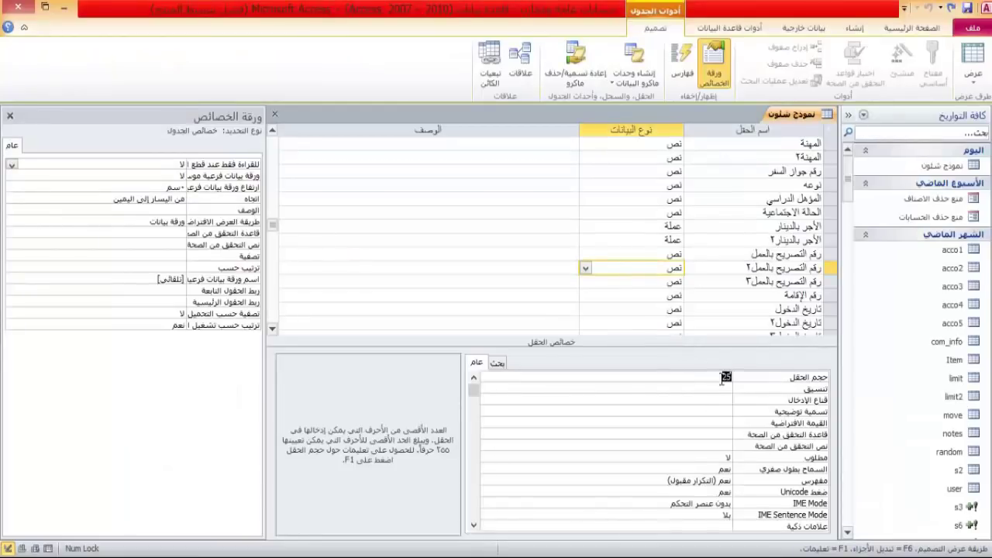
{"action": "type", "text": "10"}
Reduce the field size of "رقم التصريح بالعمل٣" and set the field size of "رقم الإقامة" to 25.
{"action": "left_click", "coordinate": [655, 283]}
{"action": "double_click", "coordinate": [708, 377]}
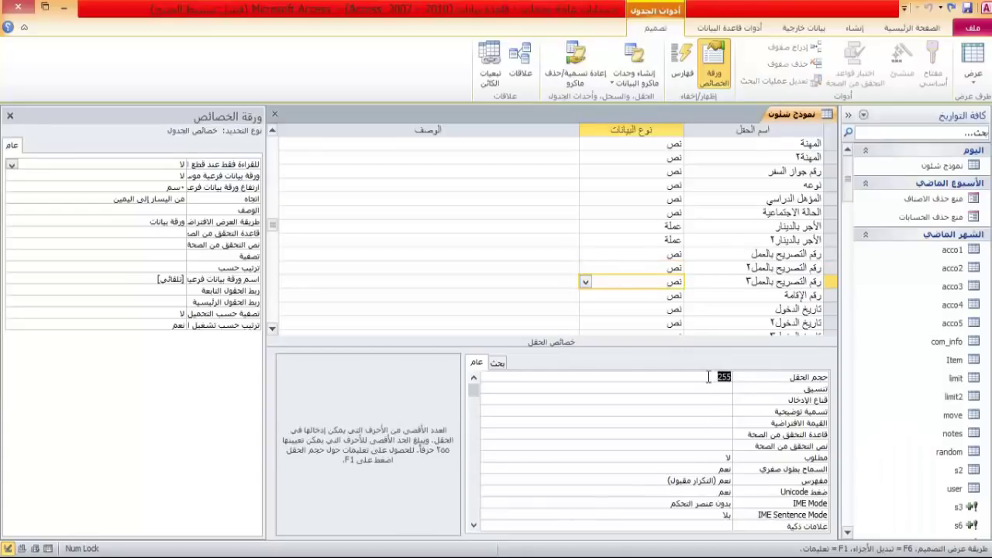
{"action": "type", "text": "2"}
{"action": "left_click", "coordinate": [655, 301]}
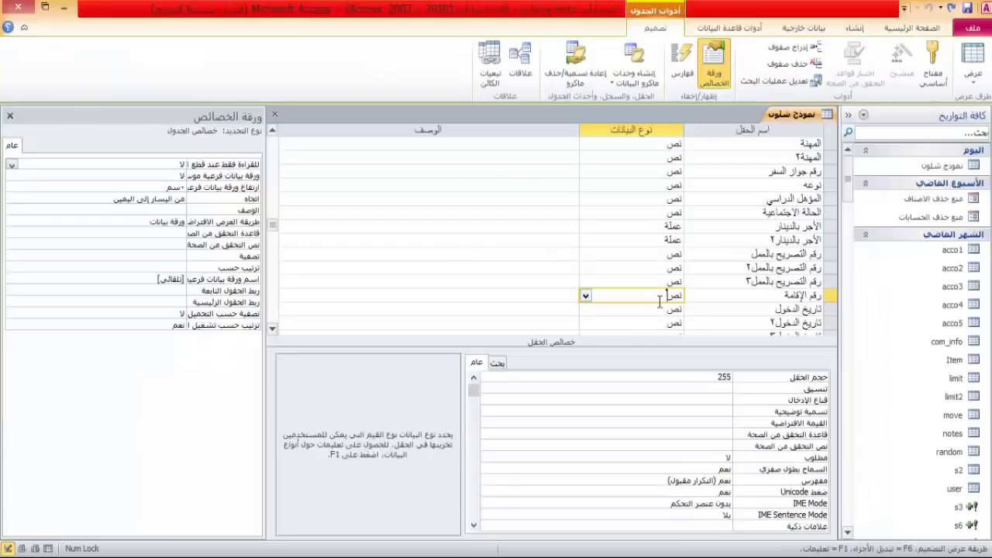
{"action": "double_click", "coordinate": [719, 376]}
{"action": "type", "text": "25"}
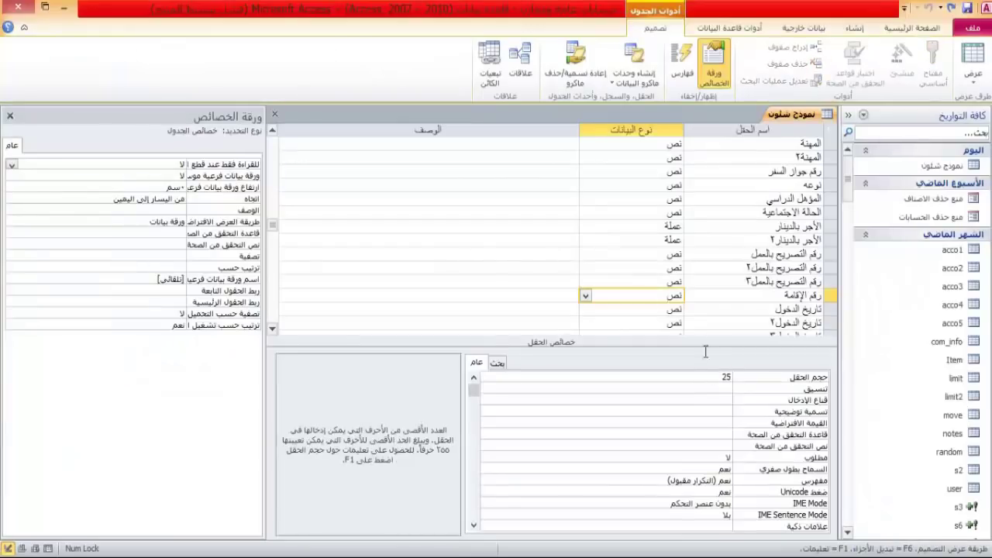
Set the field size of "تاريخ الدخول", "تاريخ الدخول٢" and "تاريخ الدخول٣" to 5.
{"action": "left_click", "coordinate": [665, 309]}
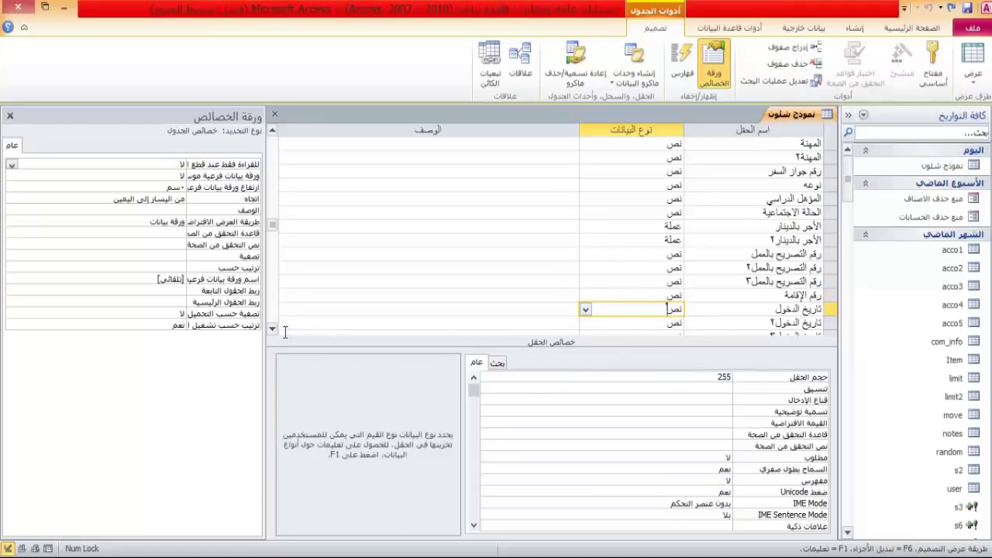
{"action": "scroll", "coordinate": [272, 329], "scroll_direction": "down", "scroll_amount": 6}
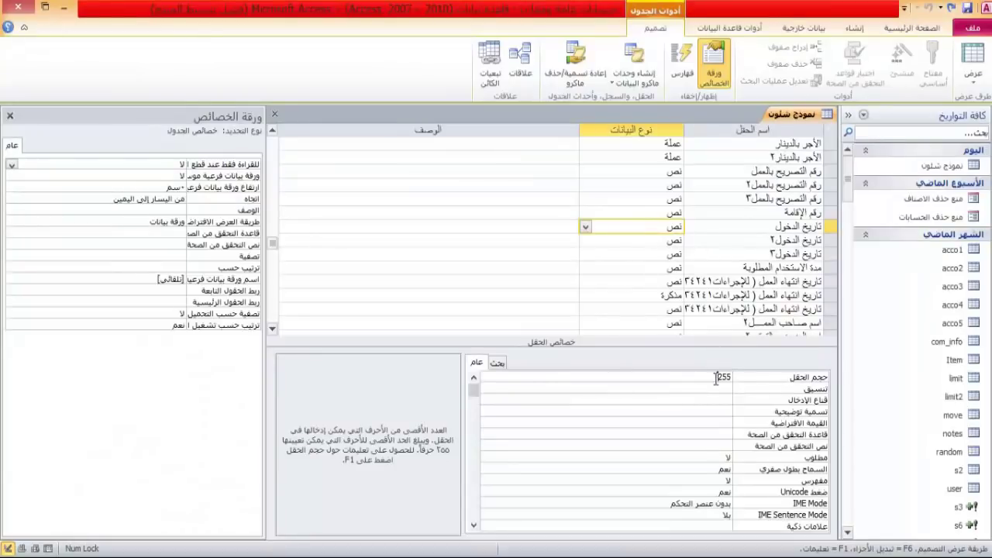
{"action": "key", "text": "Delete"}
{"action": "key", "text": "Delete"}
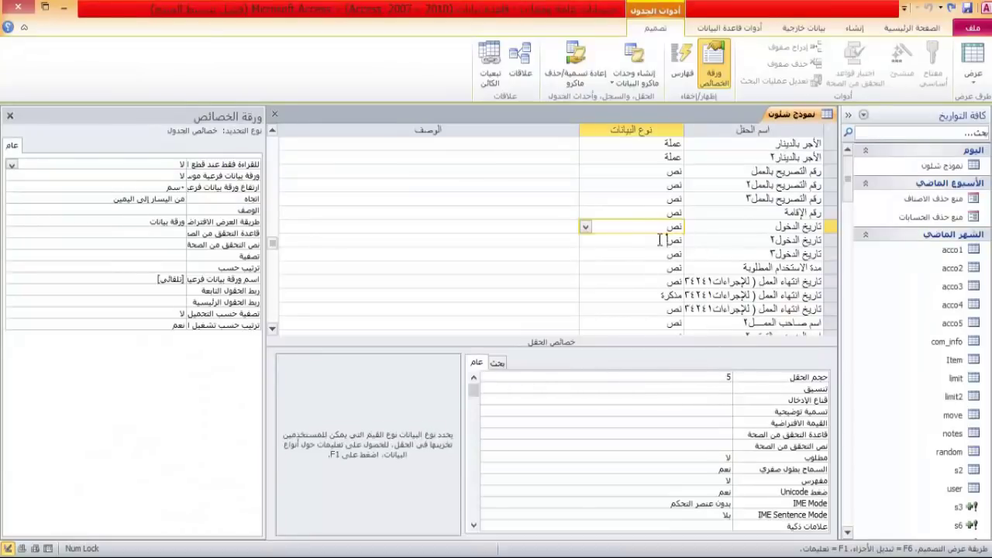
{"action": "left_click", "coordinate": [660, 240]}
{"action": "left_click_drag", "start_coordinate": [723, 377], "coordinate": [701, 377]}
{"action": "key", "text": "Delete"}
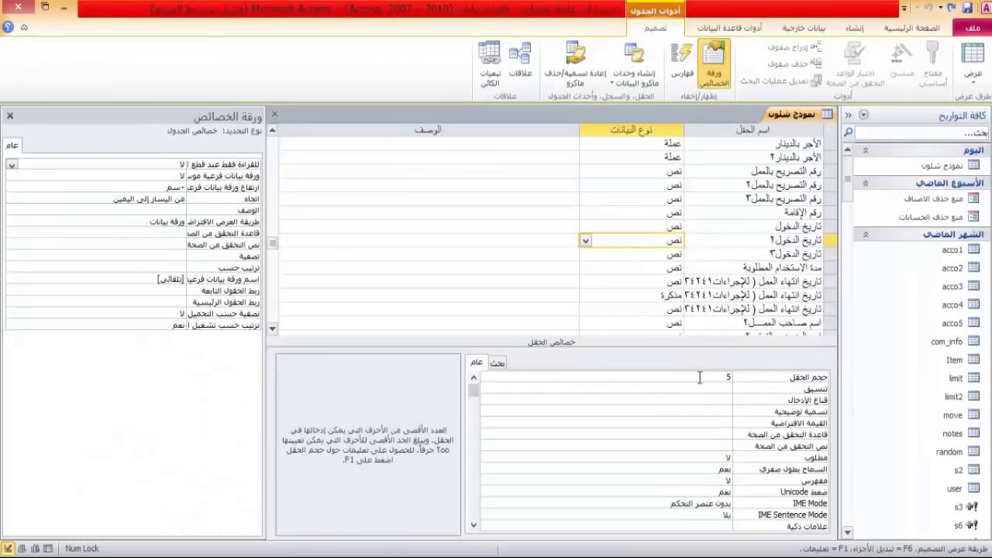
{"action": "left_click", "coordinate": [664, 254]}
{"action": "double_click", "coordinate": [700, 377]}
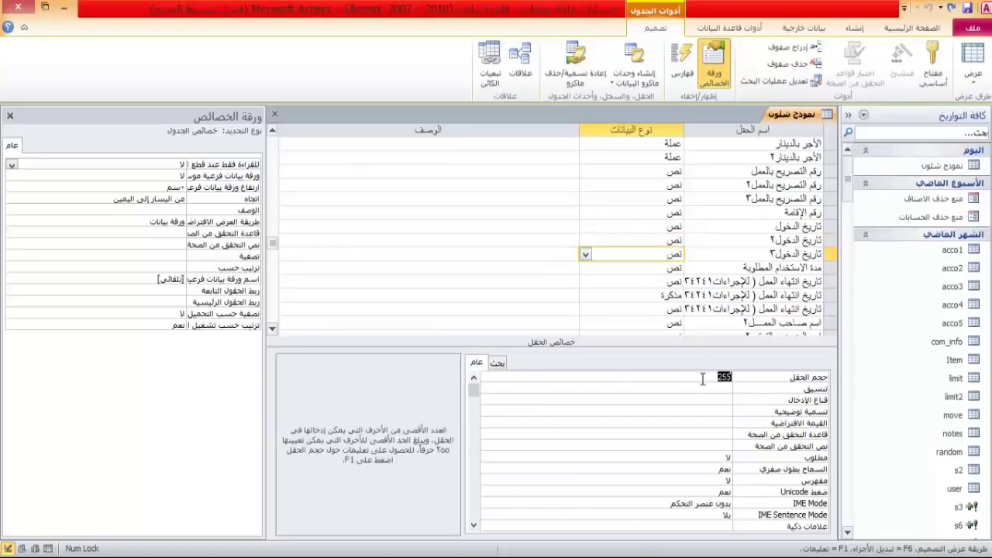
{"action": "type", "text": "5"}
Set the field size of "مدة الاستخدام المطلوبة" to 25 and of the first "تاريخ انتهاء العمل" field to 5.
{"action": "left_click", "coordinate": [653, 273]}
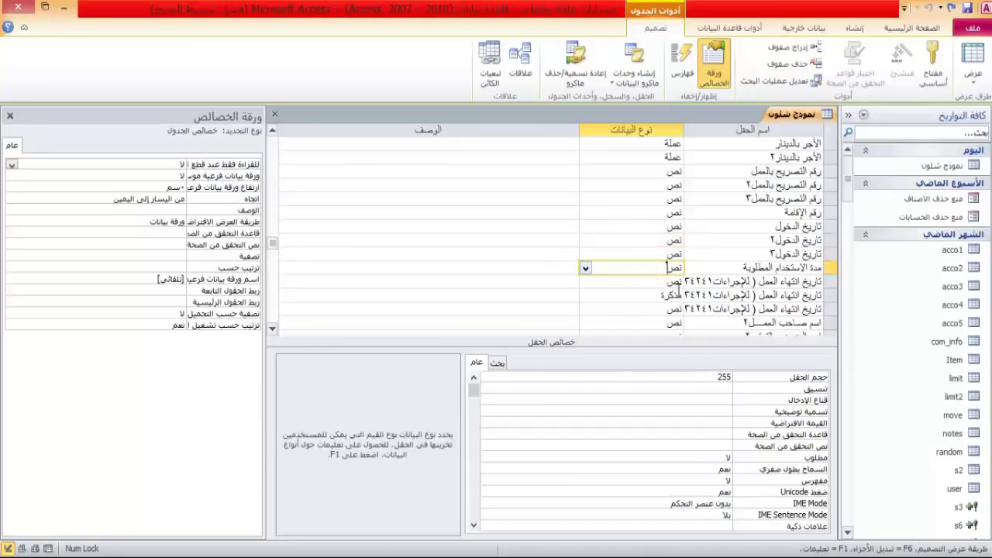
{"action": "double_click", "coordinate": [717, 377]}
{"action": "type", "text": "25"}
{"action": "left_click", "coordinate": [673, 281]}
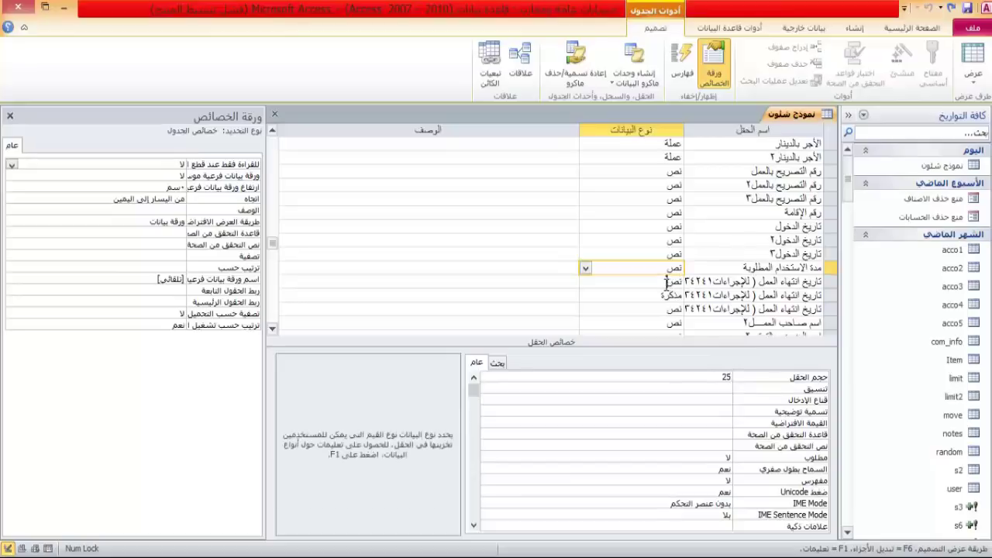
{"action": "double_click", "coordinate": [702, 379]}
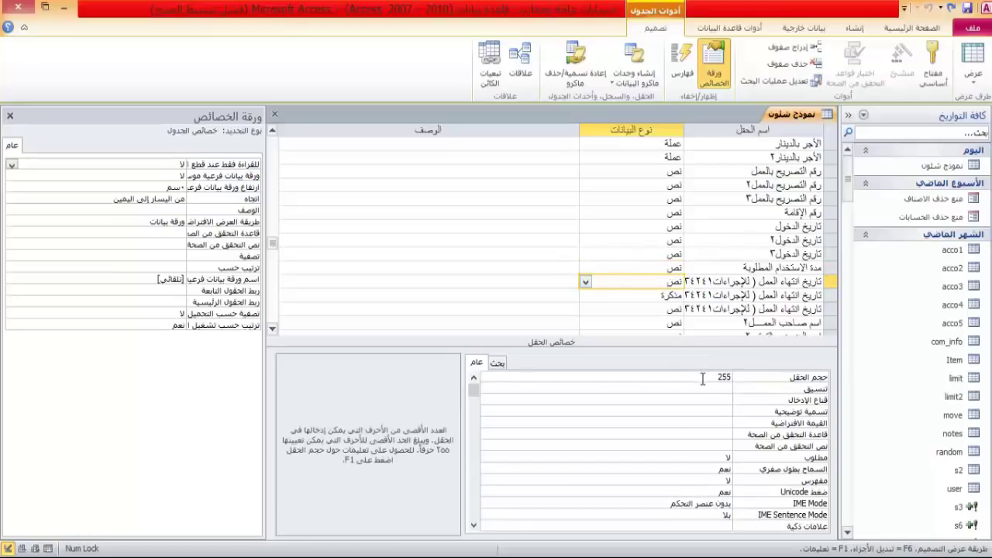
{"action": "type", "text": "25"}
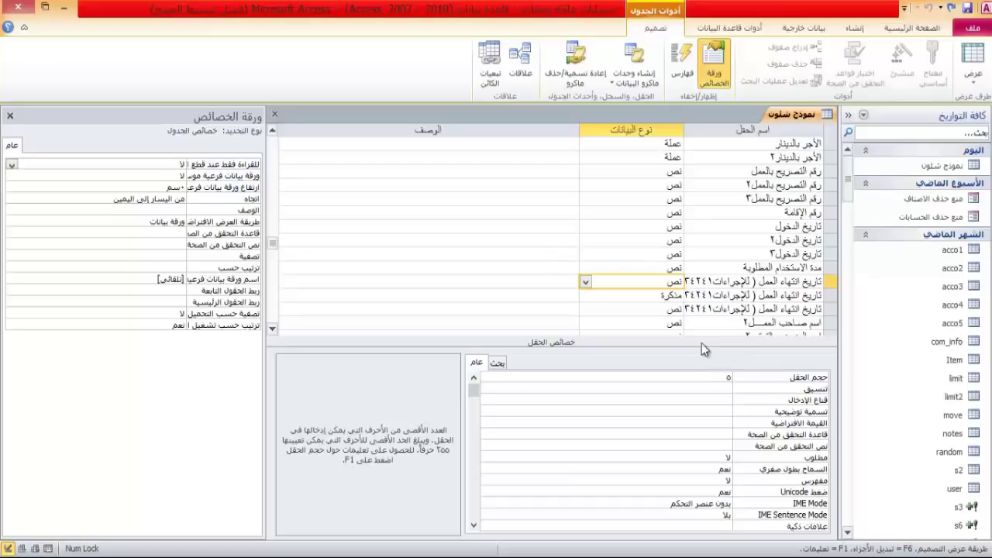
Change the data type of the second "تاريخ انتهاء العمل" field to نص and set its field size to 5.
{"action": "left_click", "coordinate": [670, 295]}
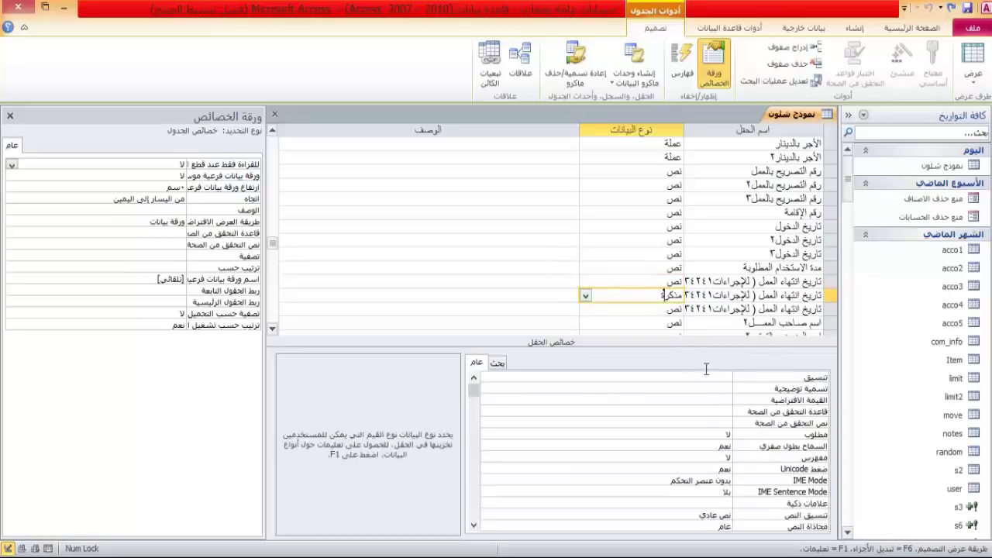
{"action": "left_click", "coordinate": [585, 294]}
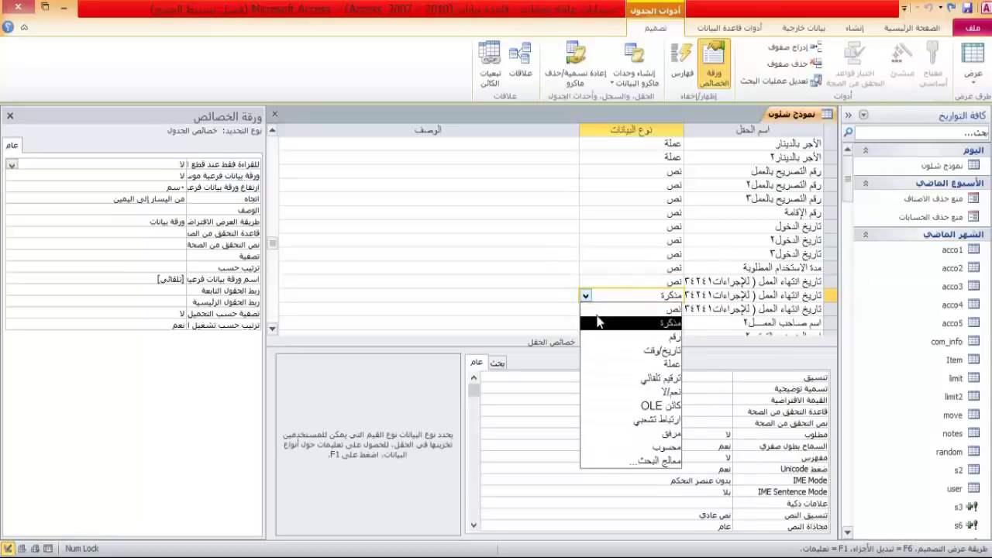
{"action": "left_click", "coordinate": [632, 306]}
{"action": "left_click", "coordinate": [703, 374]}
{"action": "double_click", "coordinate": [704, 373]}
{"action": "type", "text": "5"}
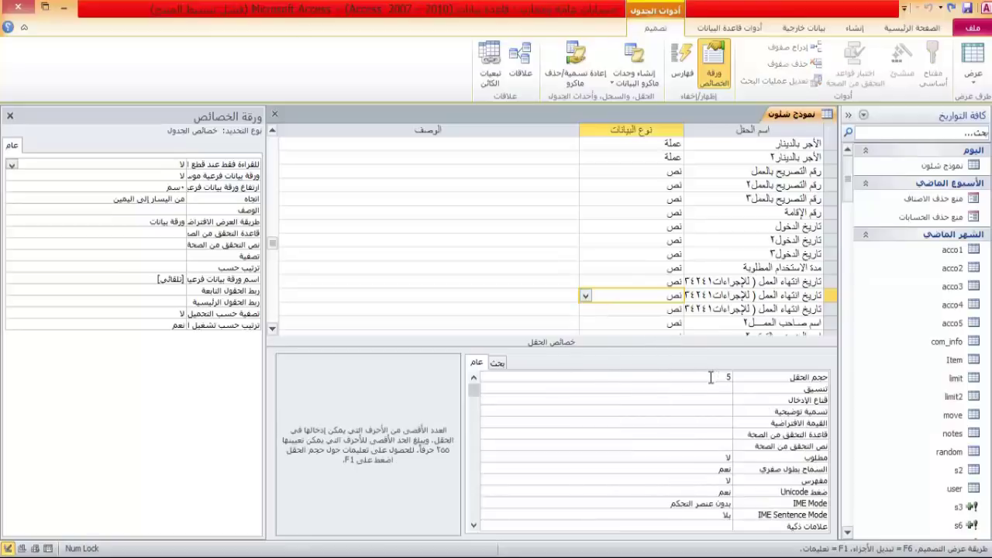
Set the field size of the third "تاريخ انتهاء العمل" field to 10 and check its boxes in the Word form.
{"action": "left_click", "coordinate": [655, 309]}
{"action": "double_click", "coordinate": [702, 373]}
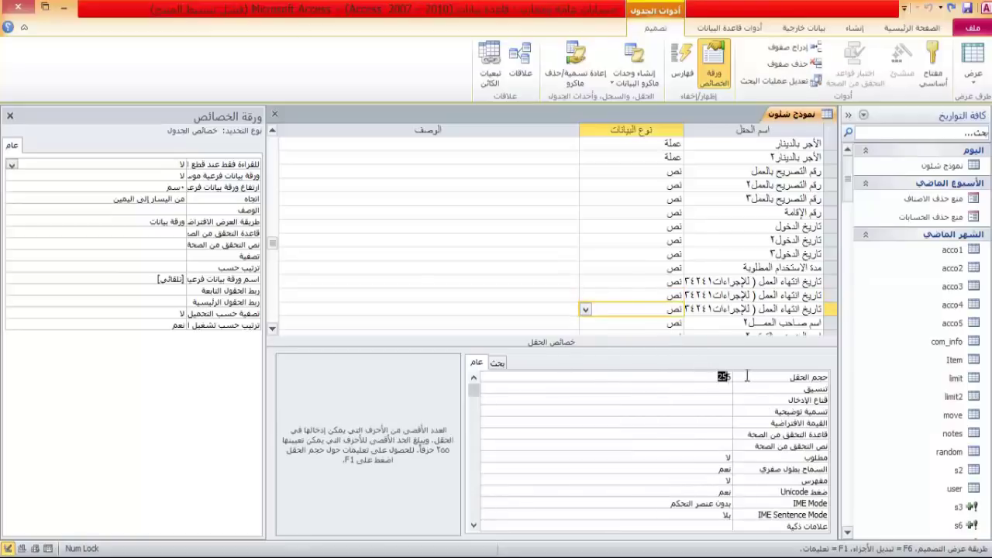
{"action": "type", "text": "10"}
{"action": "key", "text": "alt+Tab"}
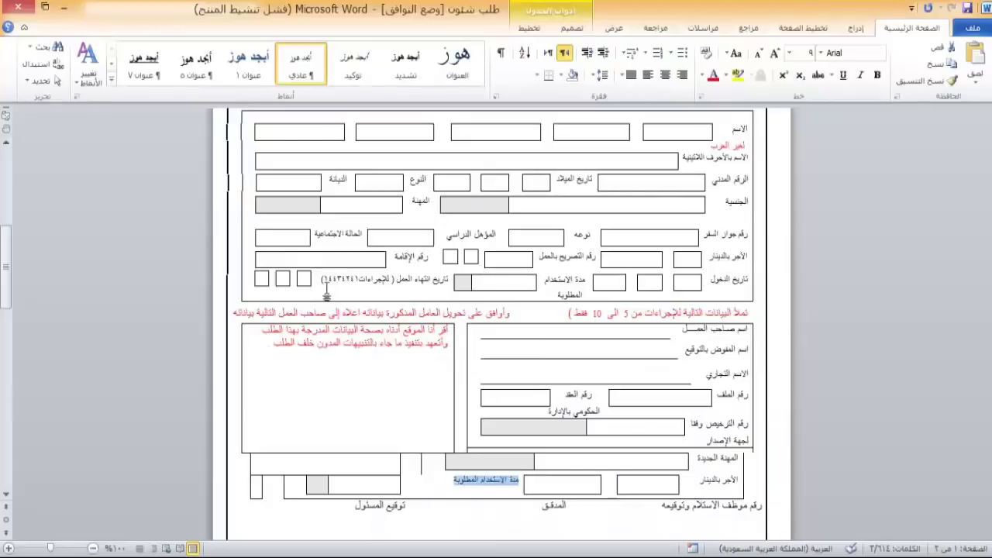
{"action": "key", "text": "alt+Tab"}
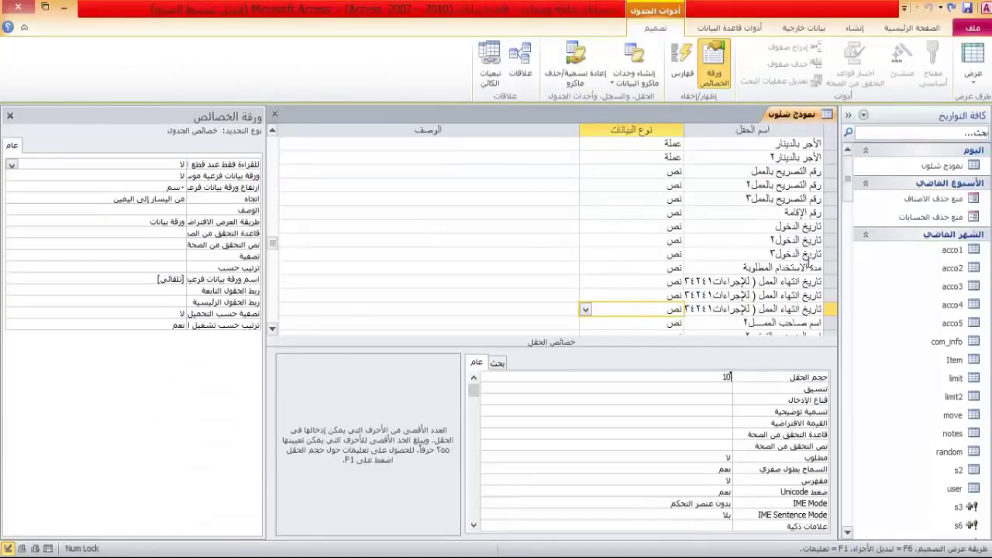
Compare the entry date fields in Access with the Word form and set the field size of "تاريخ الدخول٣" to 10.
{"action": "left_click", "coordinate": [671, 255]}
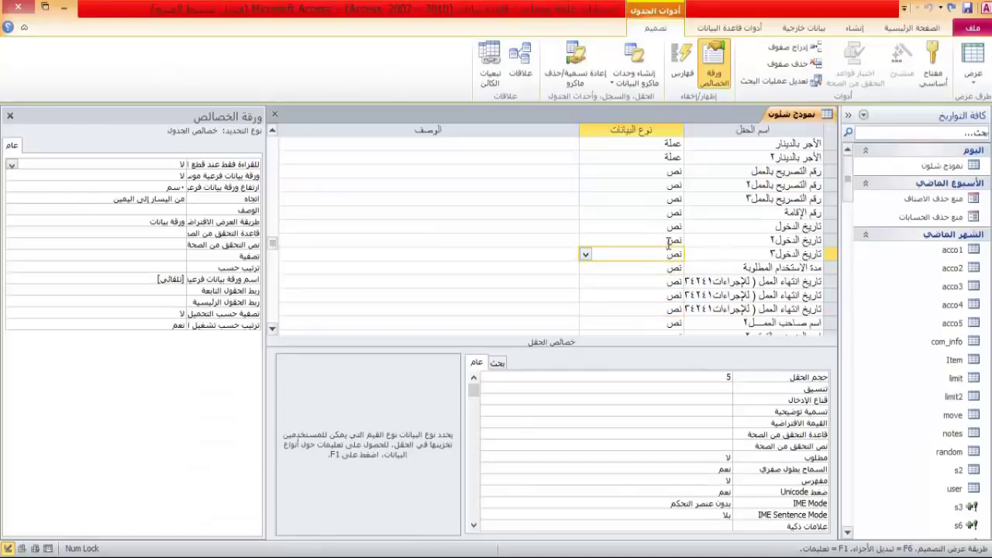
{"action": "left_click", "coordinate": [668, 242]}
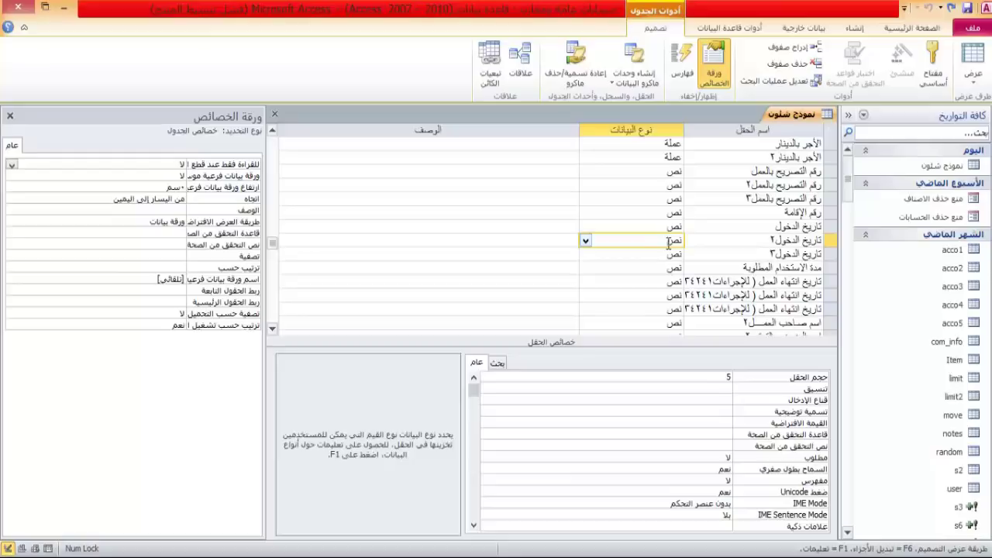
{"action": "left_click", "coordinate": [668, 228]}
{"action": "key", "text": "alt+Tab"}
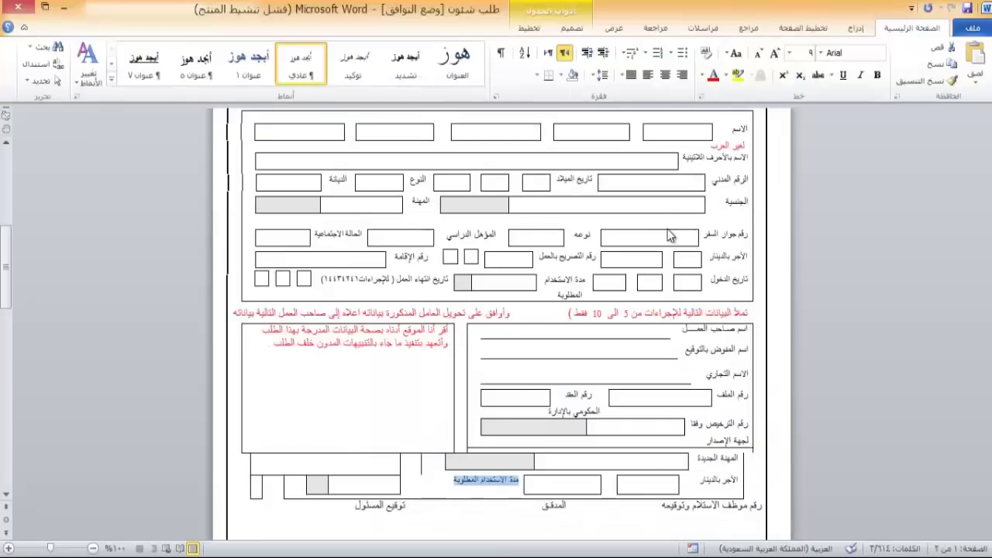
{"action": "key", "text": "alt+Tab"}
{"action": "left_click", "coordinate": [662, 257]}
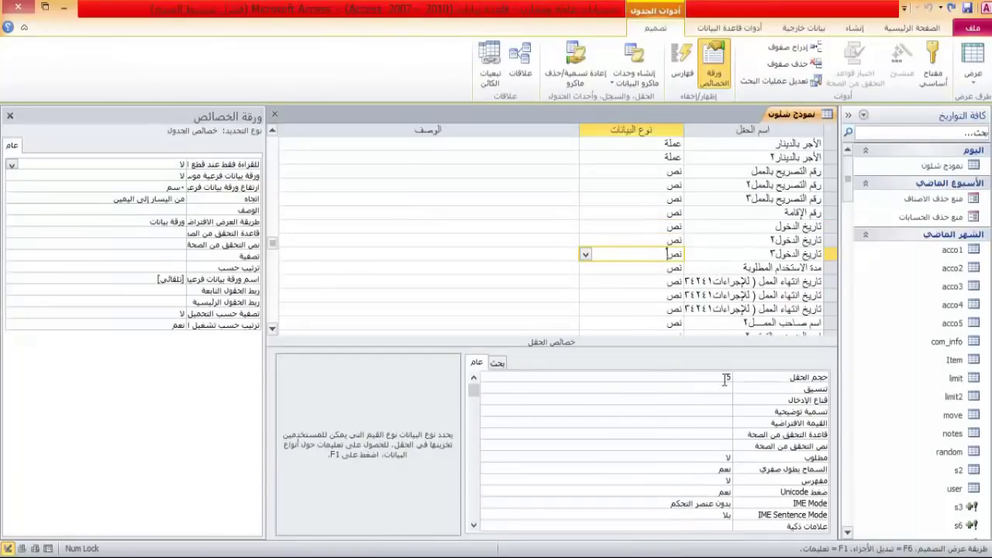
{"action": "left_click", "coordinate": [726, 378]}
{"action": "key", "text": "BackSpace"}
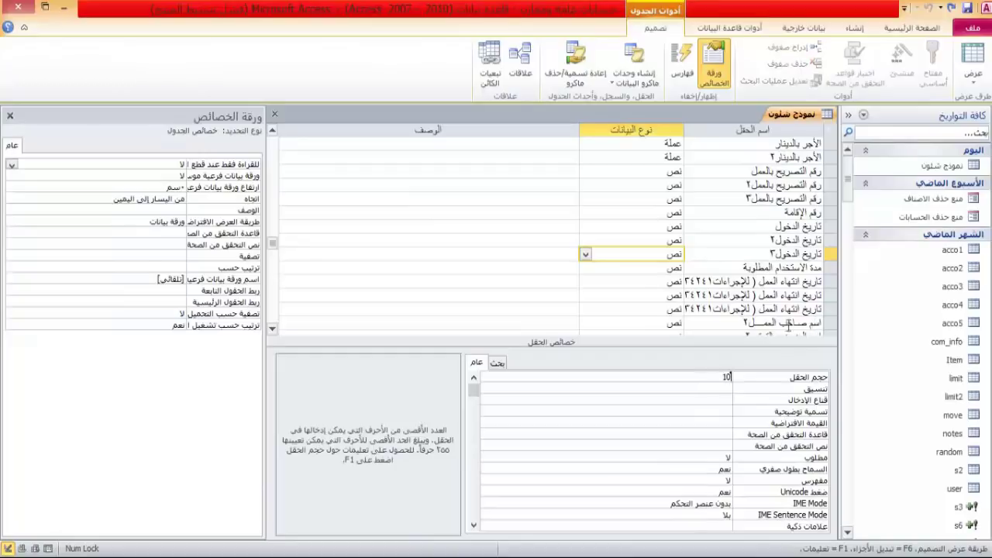
Set the field size of the employer name field "اسم صاحب العمل٢" to 50.
{"action": "left_click", "coordinate": [651, 309]}
{"action": "left_click", "coordinate": [651, 319]}
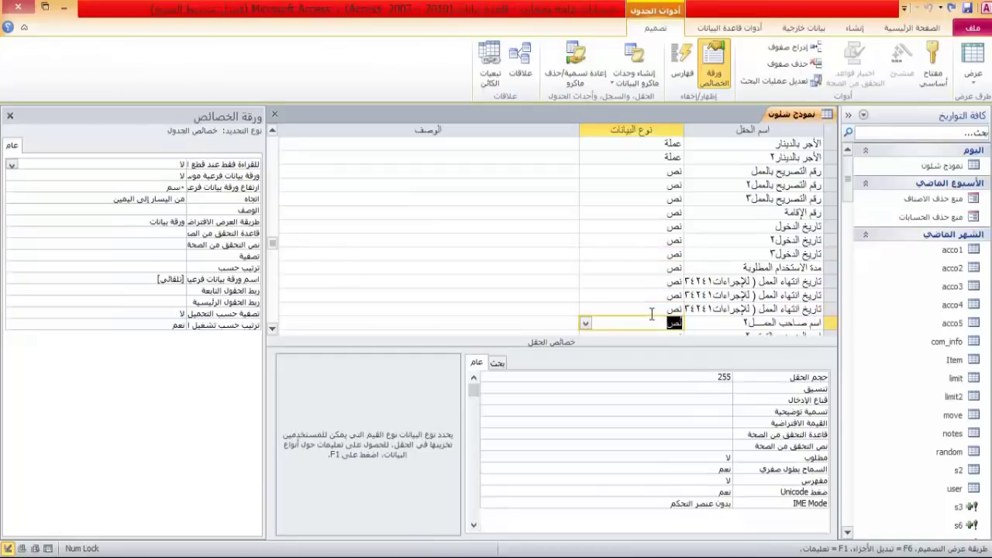
{"action": "left_click", "coordinate": [717, 377]}
{"action": "double_click", "coordinate": [717, 376]}
{"action": "type", "text": "50"}
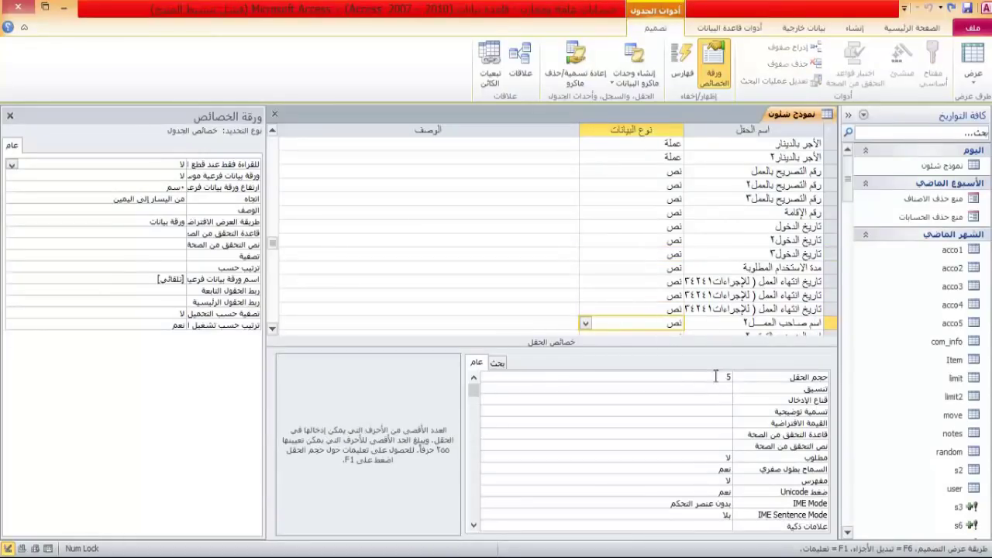
Set the field size of the authorized signatory field "اسم المفوض بالتوقيع٢" to 50.
{"action": "left_click", "coordinate": [665, 323]}
{"action": "key", "text": "Down"}
{"action": "key", "text": "Down"}
{"action": "key", "text": "Down"}
{"action": "key", "text": "Down"}
{"action": "key", "text": "Down"}
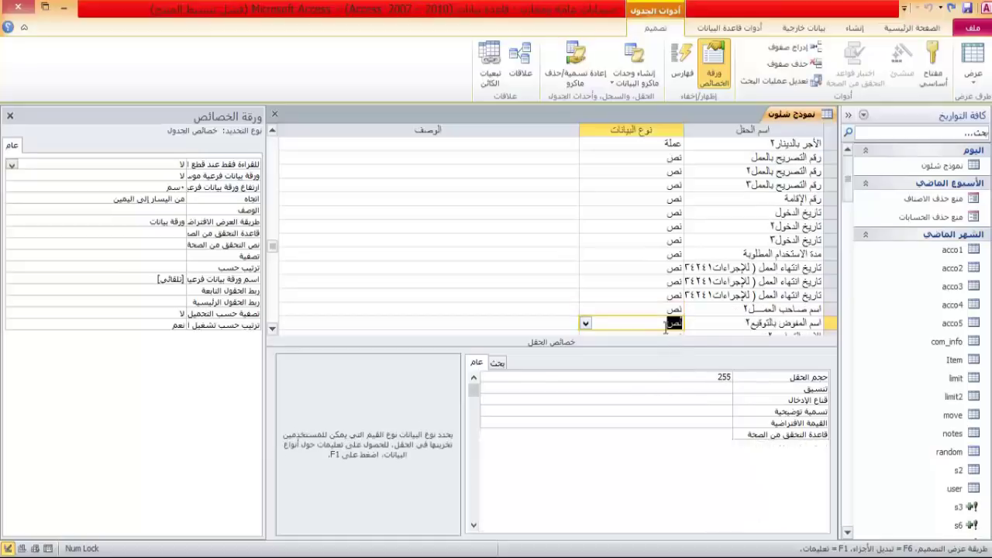
{"action": "left_click", "coordinate": [652, 269]}
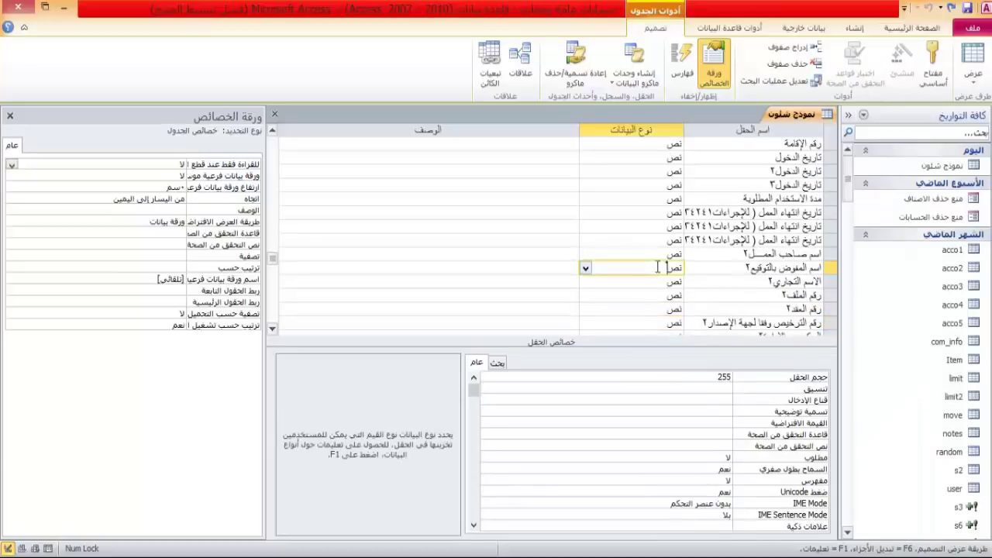
{"action": "double_click", "coordinate": [706, 377]}
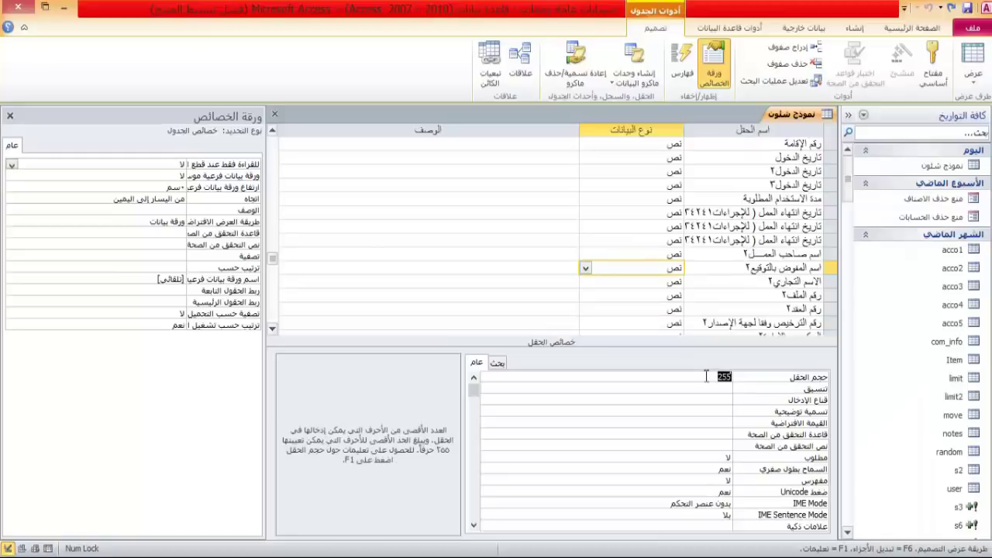
{"action": "type", "text": "50"}
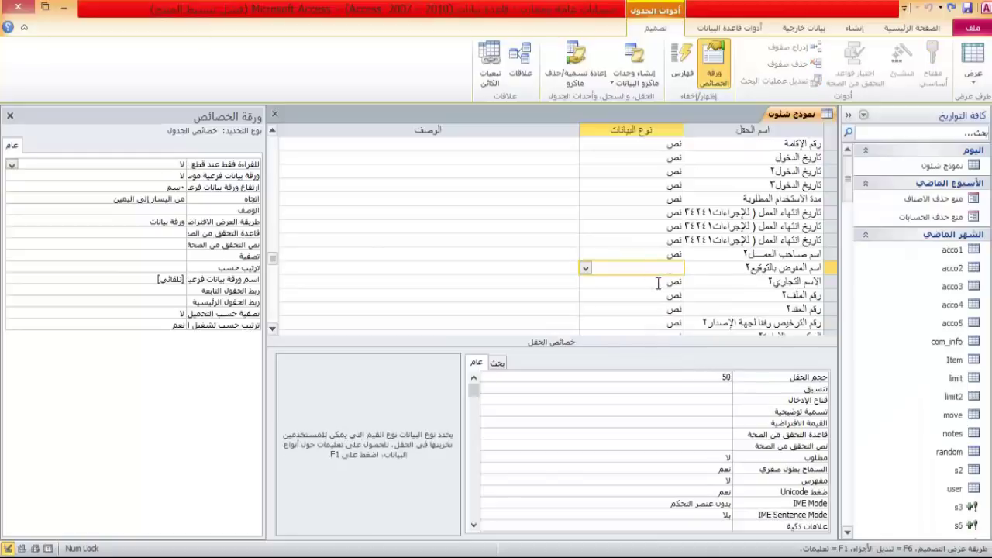
Set the field size of "الاسم التجاري٢" and "رقم الملف٢" to 50.
{"action": "left_click", "coordinate": [658, 281]}
{"action": "double_click", "coordinate": [707, 376]}
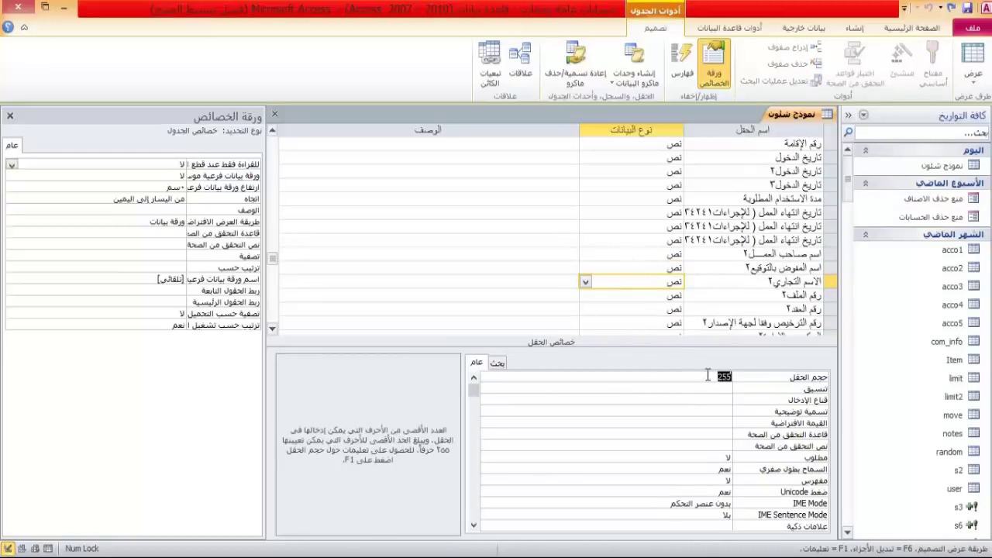
{"action": "type", "text": "50"}
{"action": "left_click", "coordinate": [652, 295]}
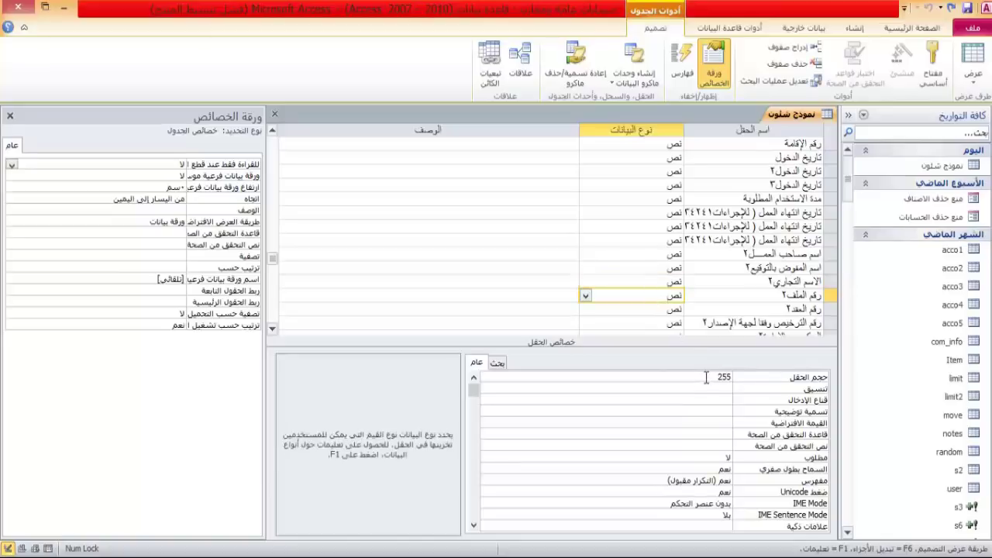
{"action": "double_click", "coordinate": [706, 376]}
{"action": "type", "text": "50"}
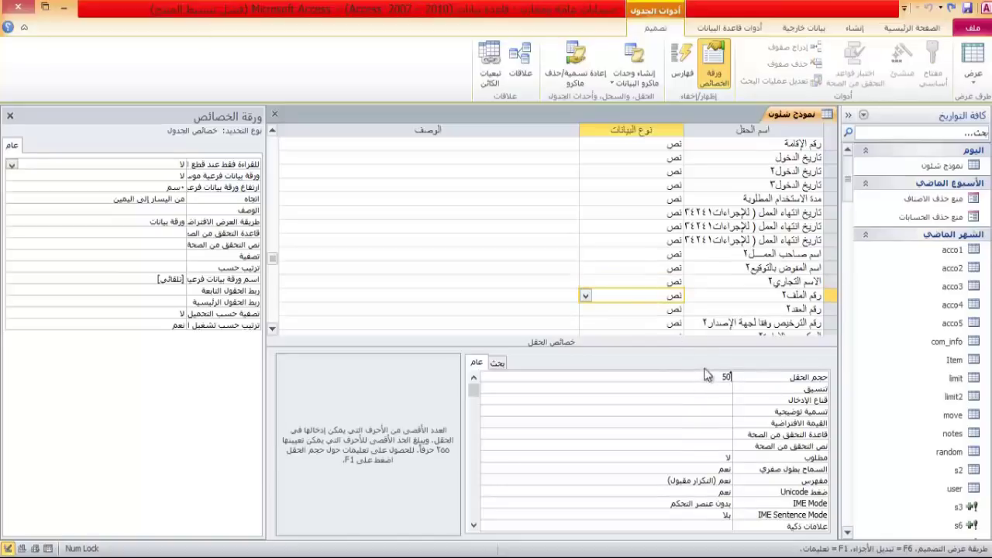
Set the field size of "رقم العقد٢" to 50 and check the employer section of the Word form.
{"action": "left_click", "coordinate": [655, 309]}
{"action": "double_click", "coordinate": [704, 376]}
{"action": "type", "text": "50"}
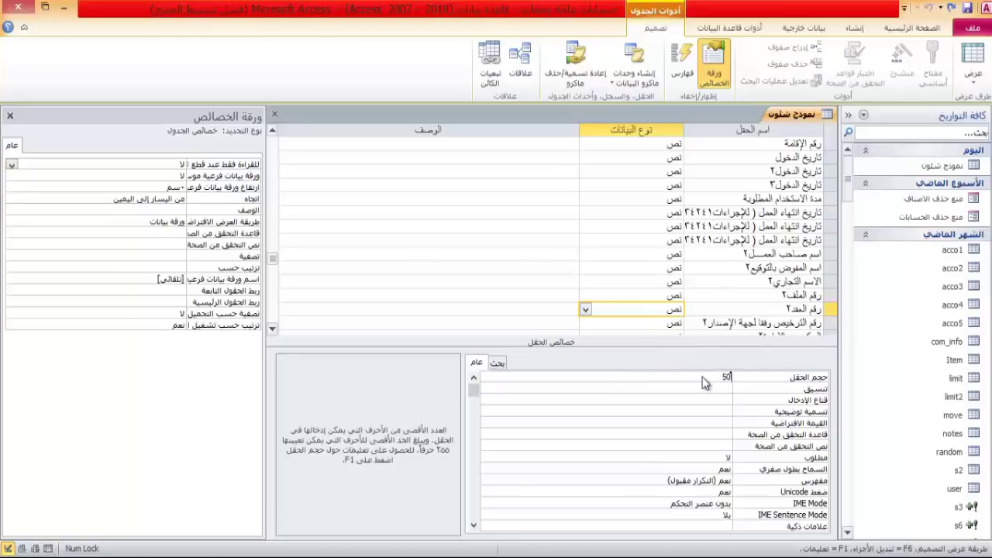
{"action": "key", "text": "alt+Tab"}
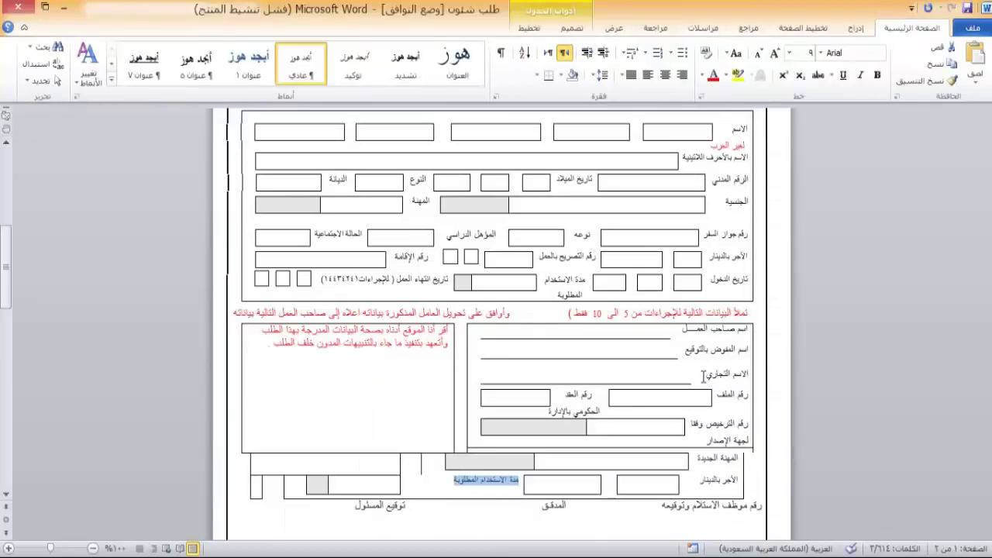
{"action": "key", "text": "alt+Tab"}
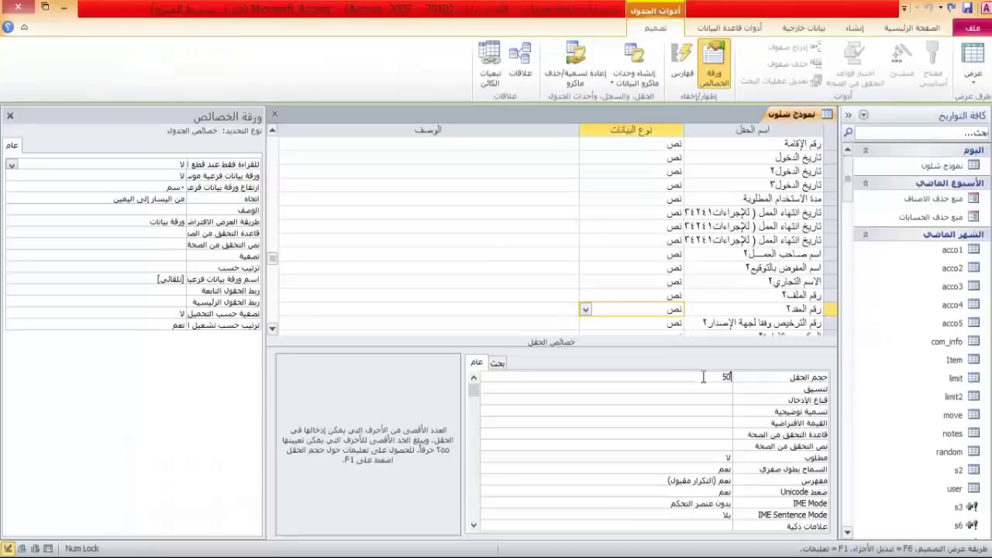
Set the field size of the "الحكومي بالإدارة٢" field to 25.
{"action": "left_click", "coordinate": [649, 321]}
{"action": "left_click", "coordinate": [271, 329]}
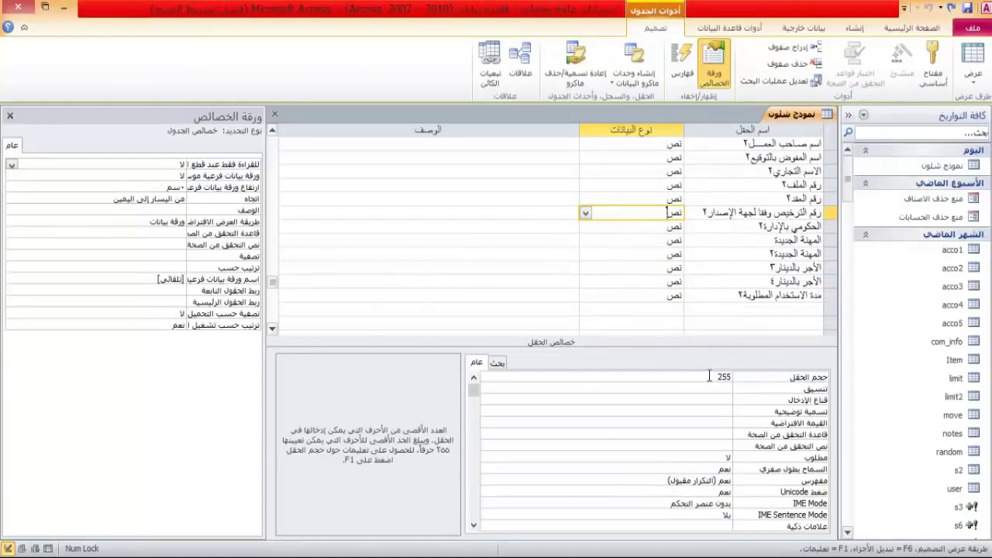
{"action": "left_click", "coordinate": [655, 227]}
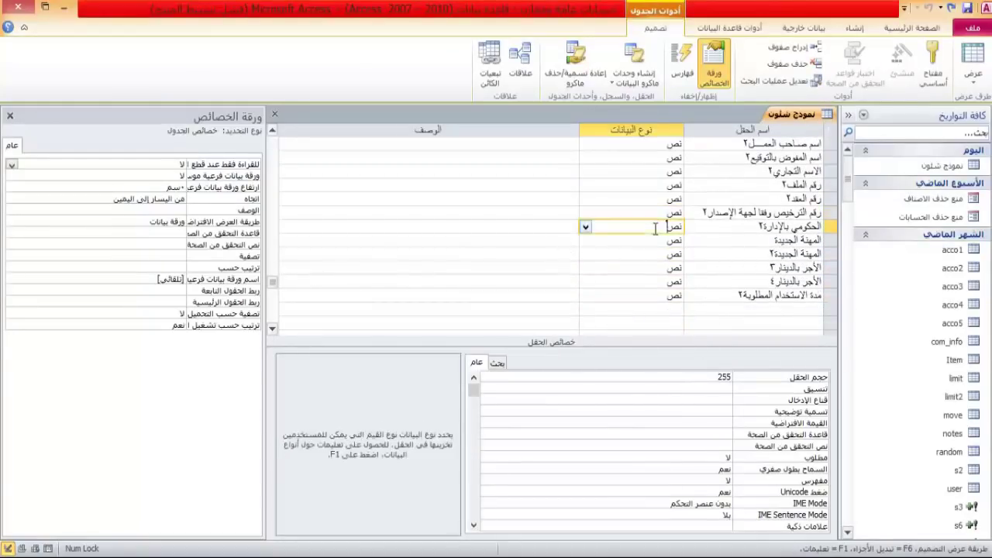
{"action": "left_click", "coordinate": [713, 375]}
{"action": "key", "text": "BackSpace"}
{"action": "key", "text": "BackSpace"}
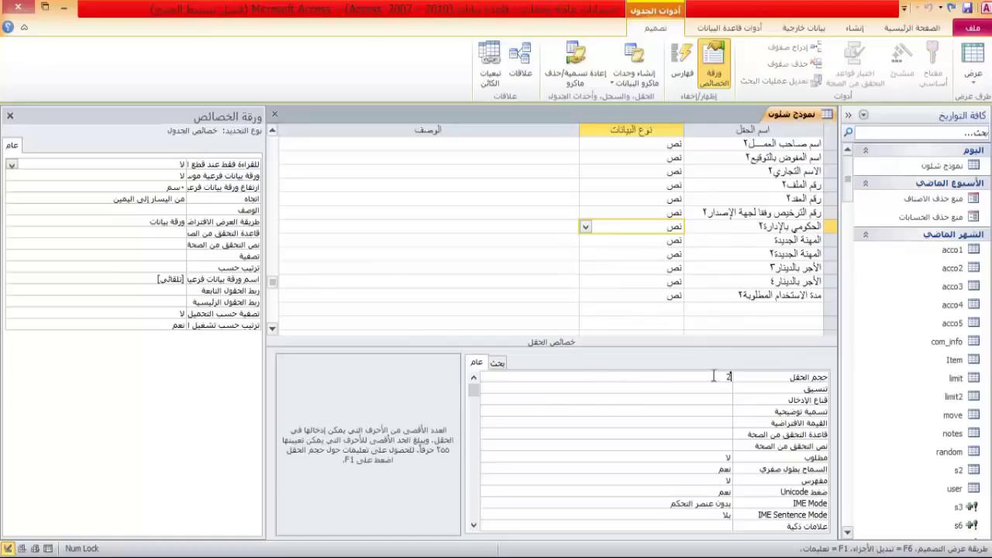
{"action": "type", "text": "5"}
Set the field size of "المهنة الجديدة" to 50 and of "المهنة الجديدة٢" to 25.
{"action": "left_click", "coordinate": [658, 240]}
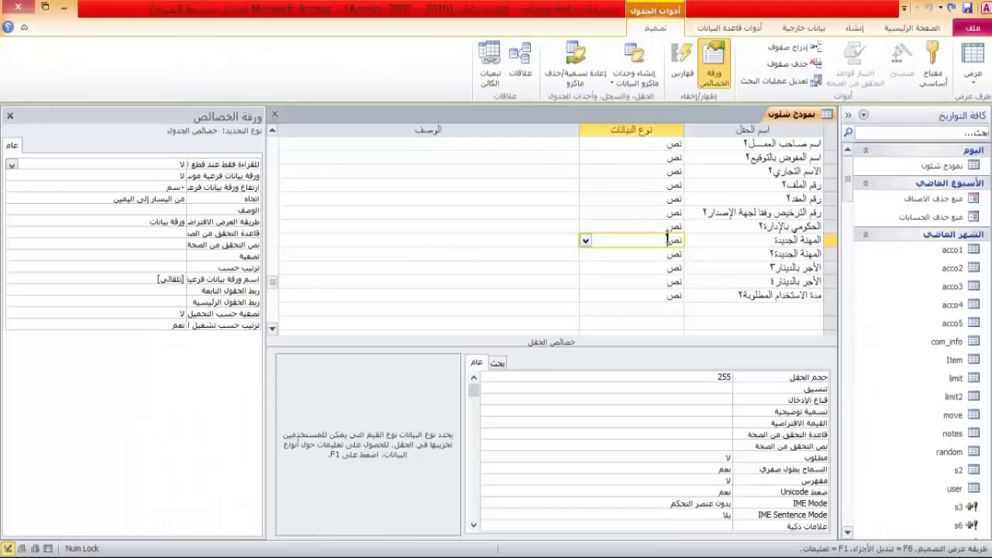
{"action": "double_click", "coordinate": [704, 377]}
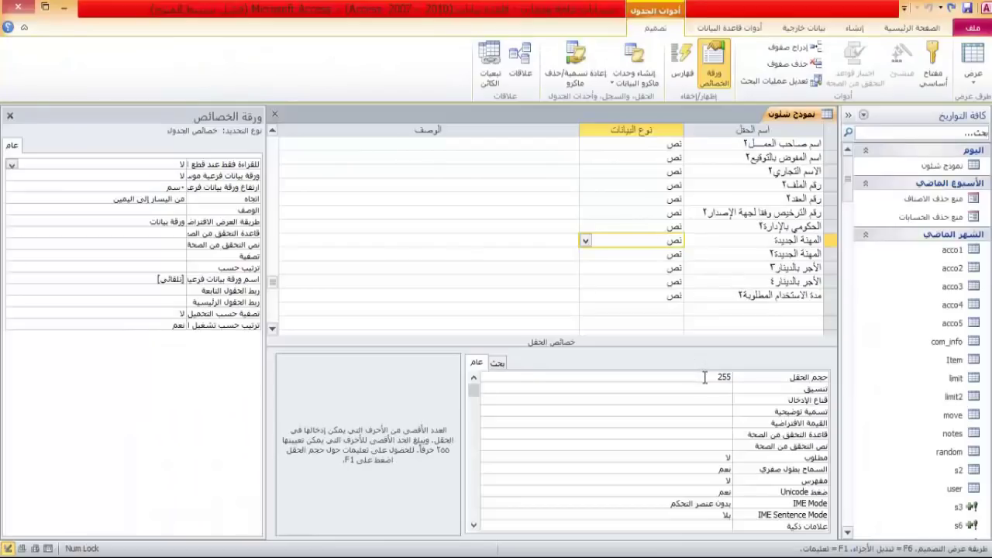
{"action": "type", "text": "50"}
{"action": "left_click", "coordinate": [657, 249]}
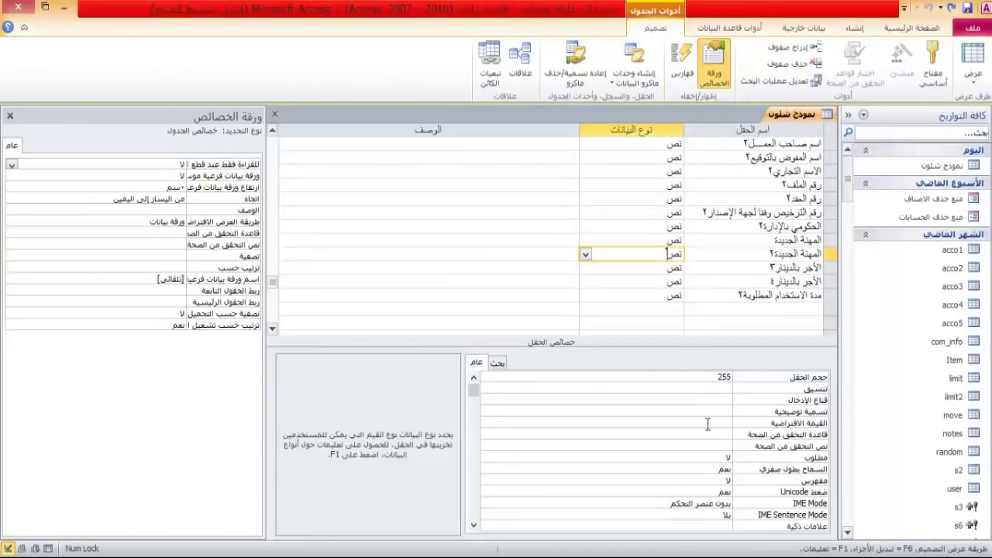
{"action": "double_click", "coordinate": [711, 378]}
{"action": "type", "text": "25"}
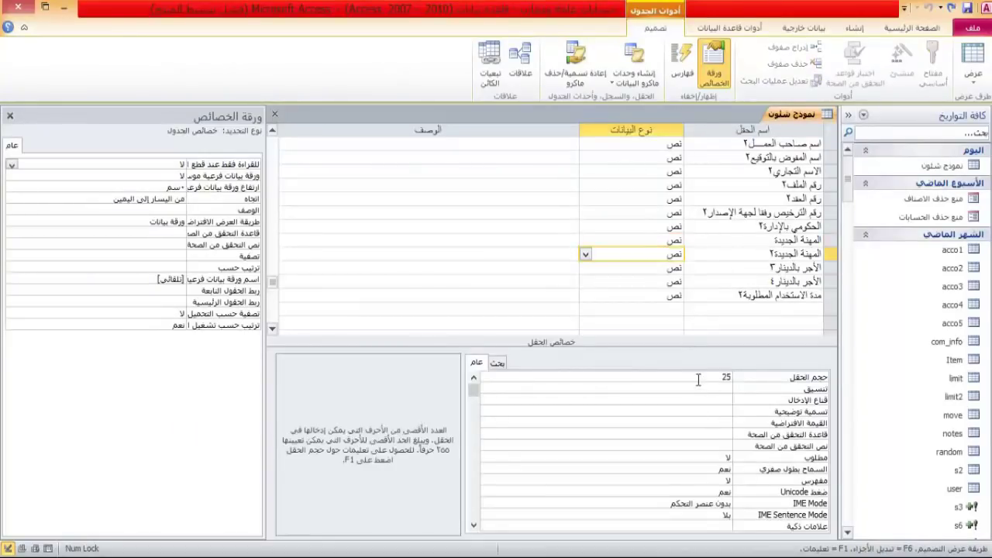
Change the data type of the wage fields "الأجر بالدينار٣" and "الأجر بالدينار٤" to currency (عملة).
{"action": "left_click", "coordinate": [660, 268]}
{"action": "left_click", "coordinate": [586, 268]}
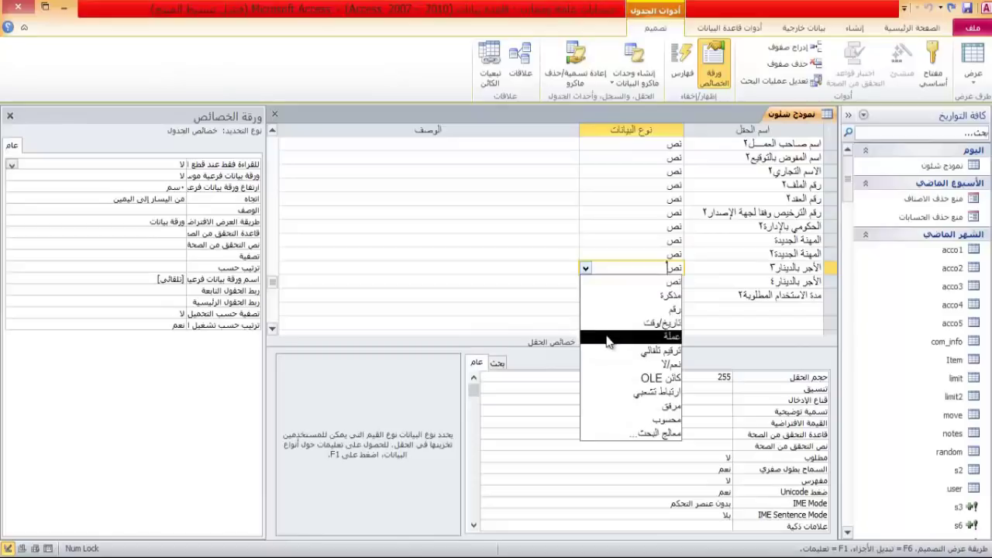
{"action": "left_click", "coordinate": [608, 342]}
{"action": "left_click", "coordinate": [588, 282]}
{"action": "left_click", "coordinate": [586, 282]}
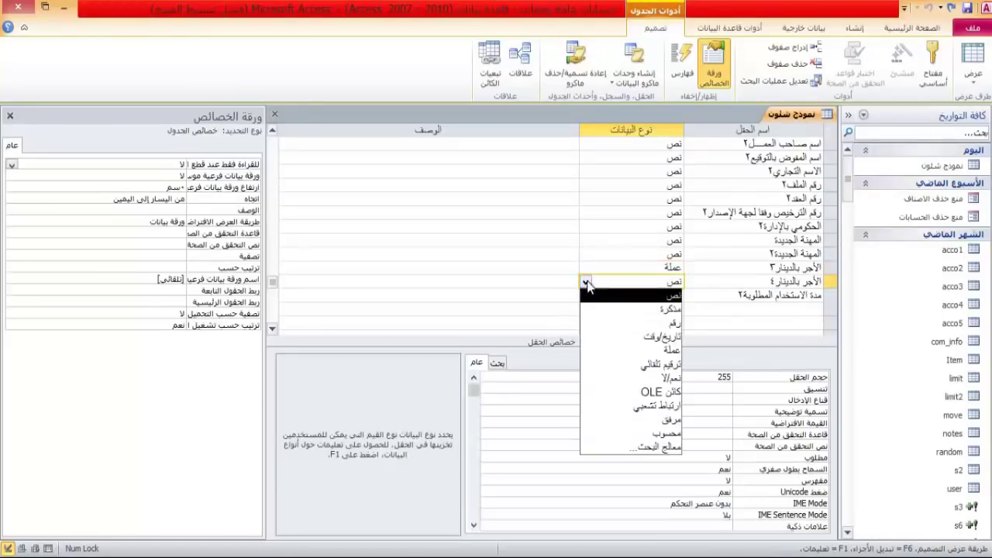
{"action": "left_click", "coordinate": [608, 349]}
Set the field size of the requested employment period field "مدة الاستخدام المطلوبة٢" to 25.
{"action": "left_click", "coordinate": [662, 253]}
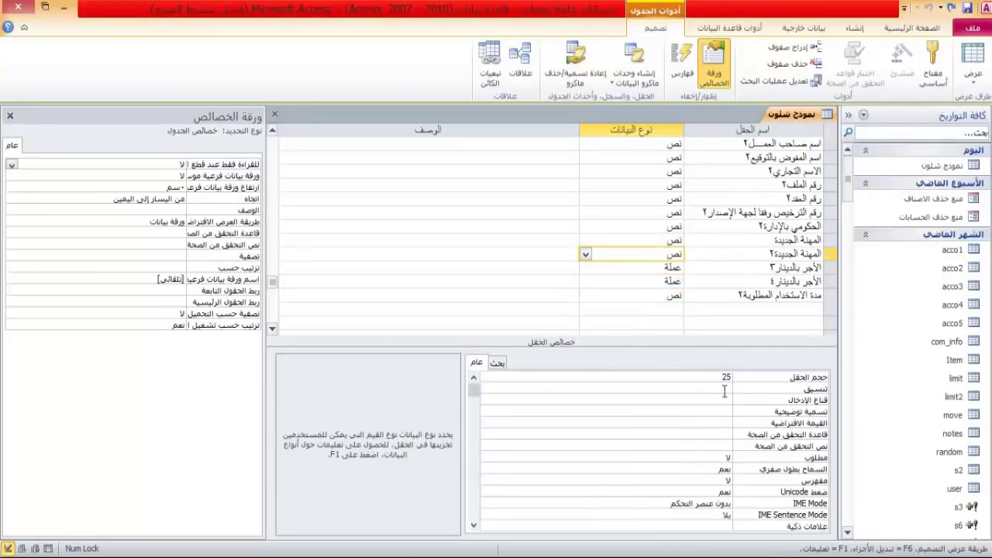
{"action": "left_click", "coordinate": [650, 294]}
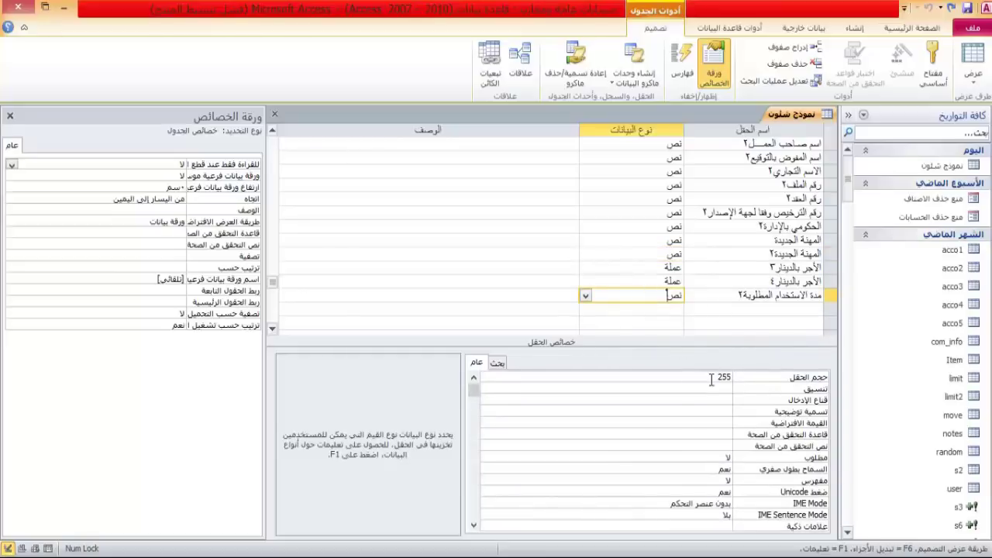
{"action": "double_click", "coordinate": [710, 379]}
{"action": "type", "text": "25"}
{"action": "left_click", "coordinate": [669, 314]}
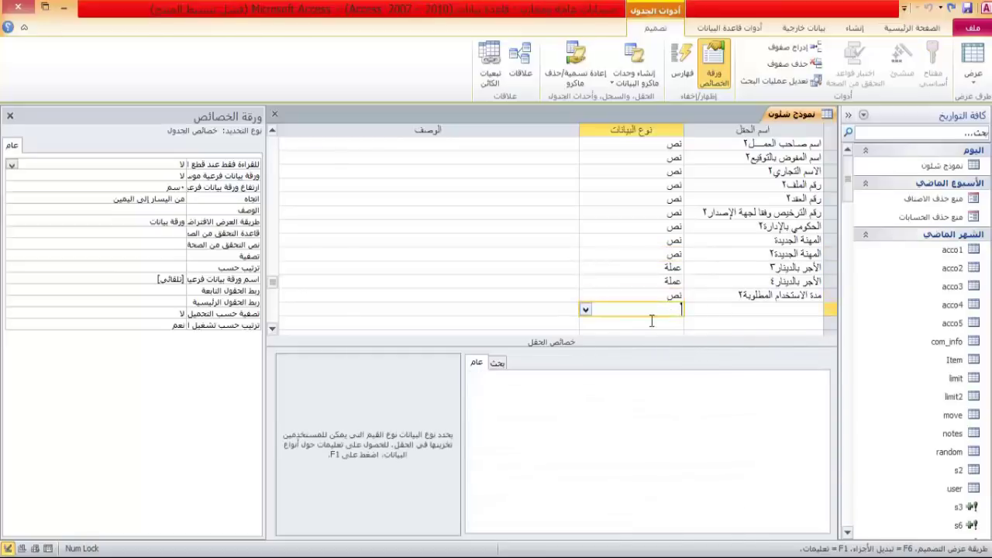
Close the design of the "نموذج شئون" table and save its changes.
{"action": "left_click_drag", "start_coordinate": [270, 285], "coordinate": [271, 143]}
{"action": "left_click", "coordinate": [274, 118]}
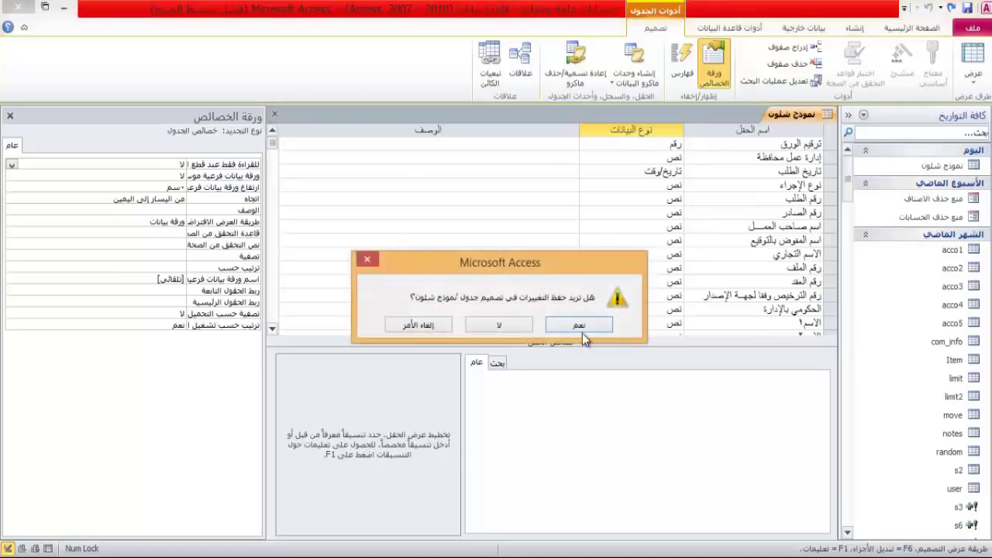
{"action": "left_click", "coordinate": [582, 324]}
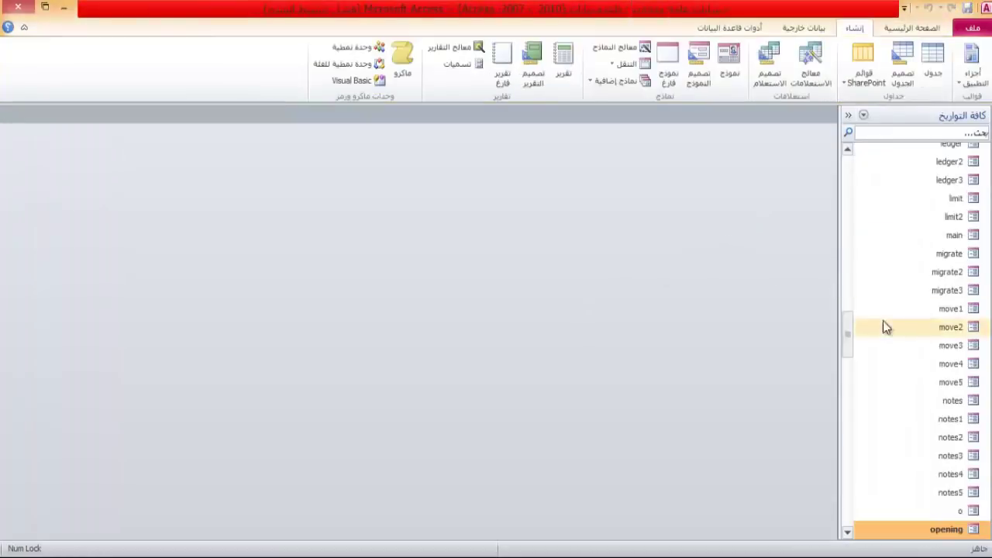
Open the "نموذج شئون" table as a datasheet to review its columns, and close it.
{"action": "left_click_drag", "start_coordinate": [848, 327], "coordinate": [837, 172]}
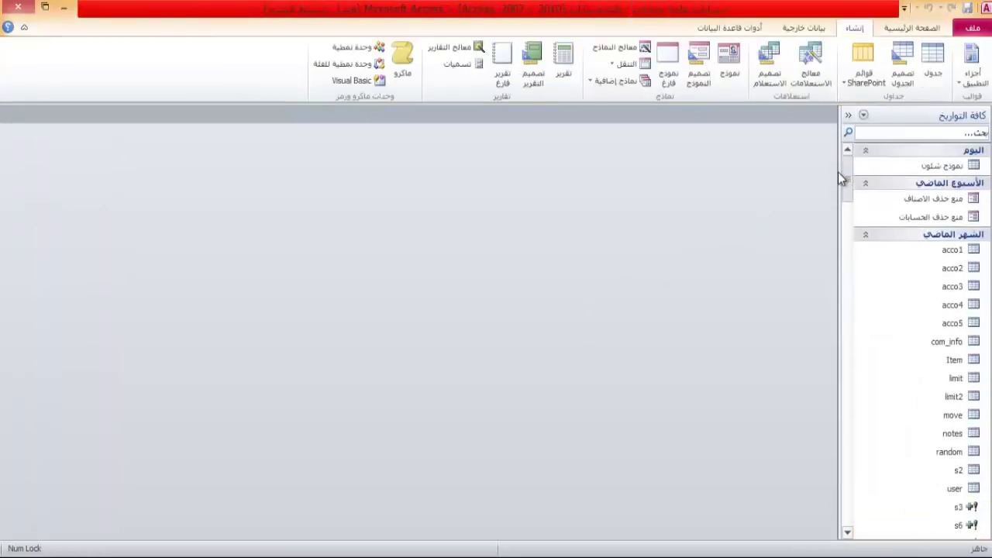
{"action": "double_click", "coordinate": [880, 165]}
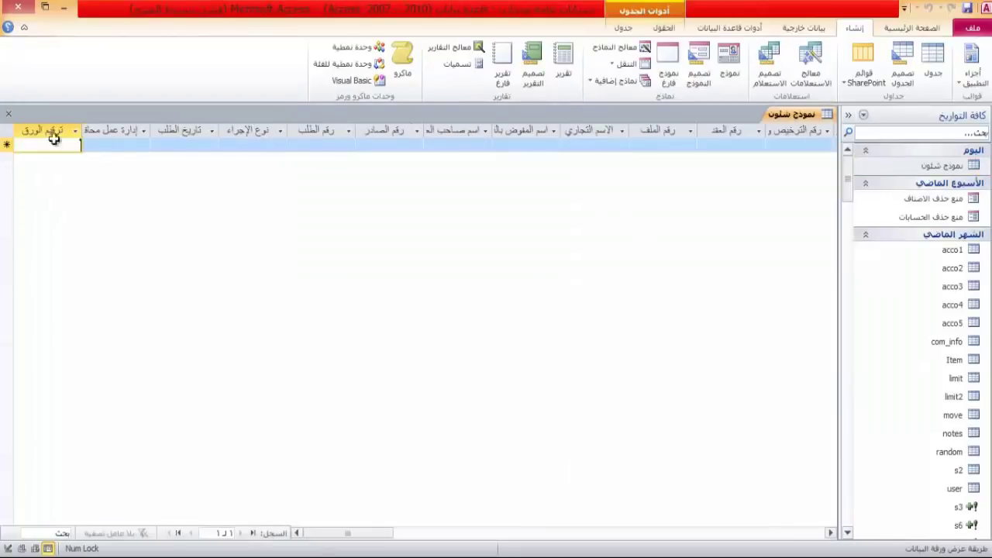
{"action": "left_click", "coordinate": [9, 114]}
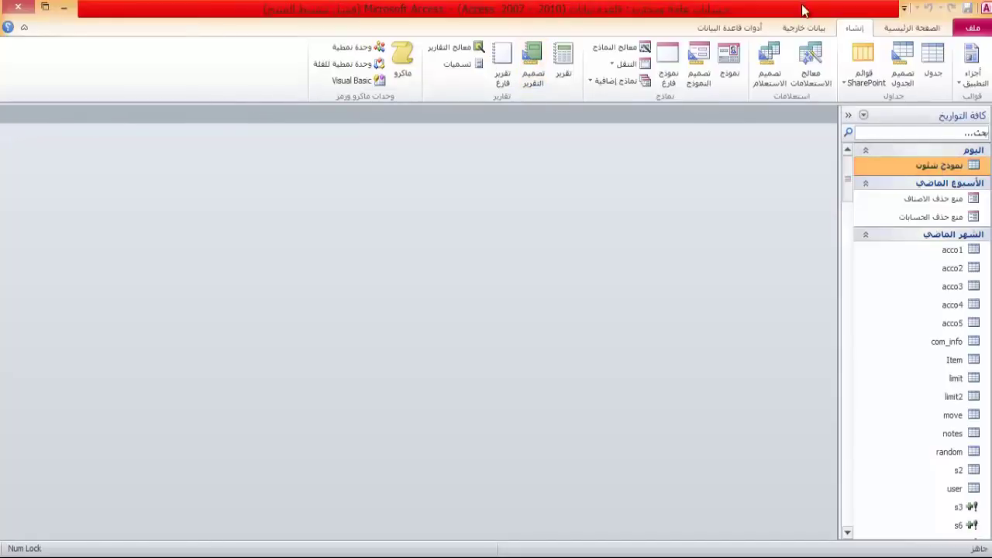
Create a columnar form named "نموذج شئون" with the Form Wizard, including all fields of the "نموذج شئون" table.
{"action": "double_click", "coordinate": [853, 30]}
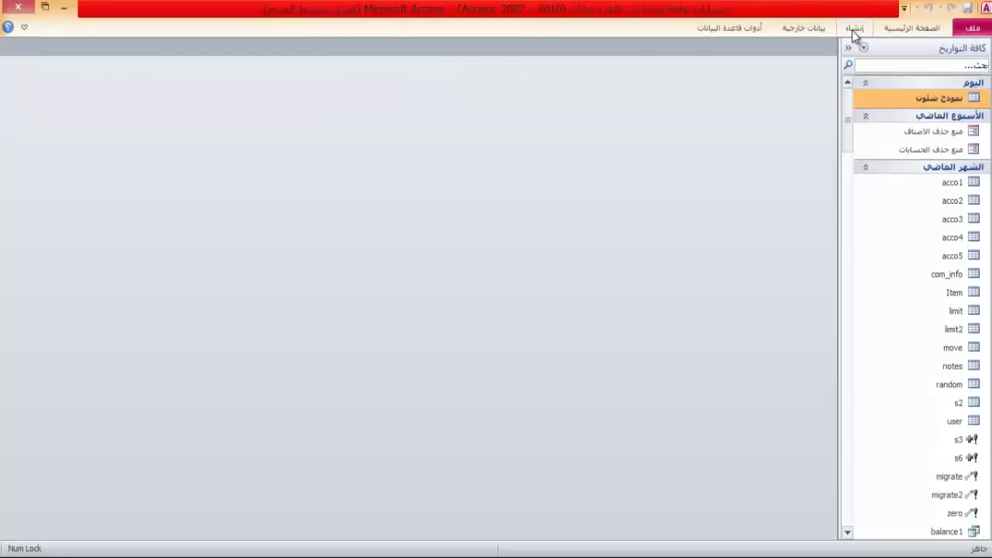
{"action": "left_click", "coordinate": [851, 30]}
{"action": "left_click", "coordinate": [852, 30]}
{"action": "left_click", "coordinate": [851, 30]}
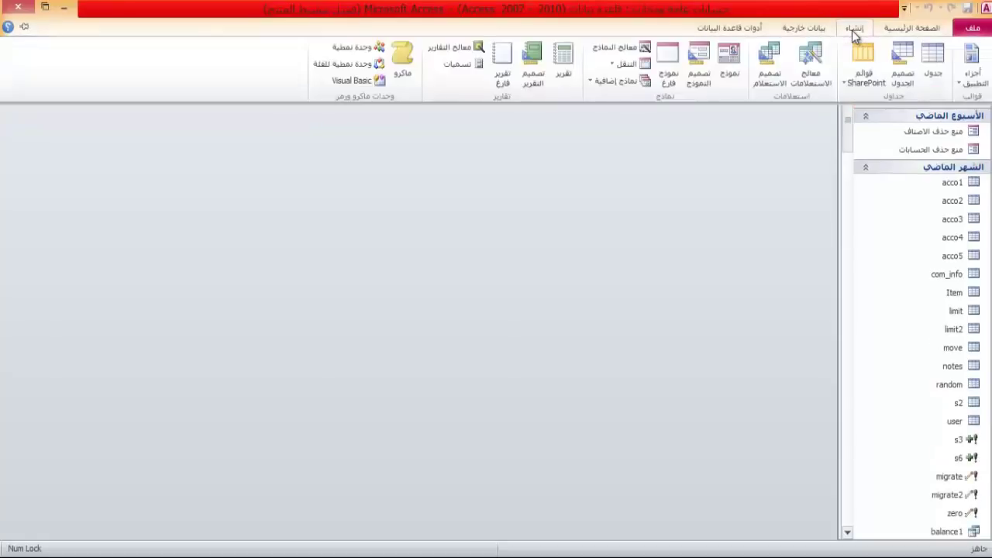
{"action": "left_click", "coordinate": [620, 47]}
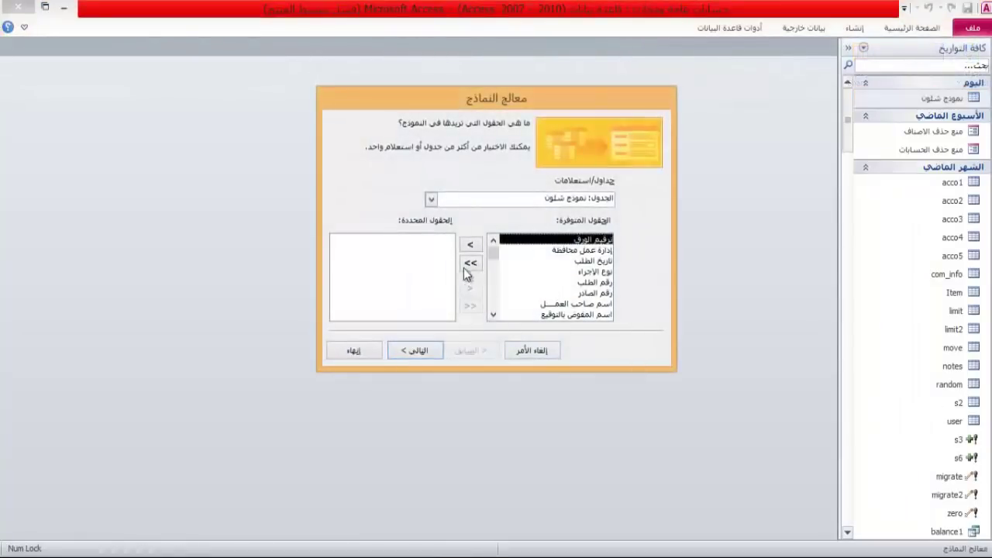
{"action": "left_click", "coordinate": [470, 263]}
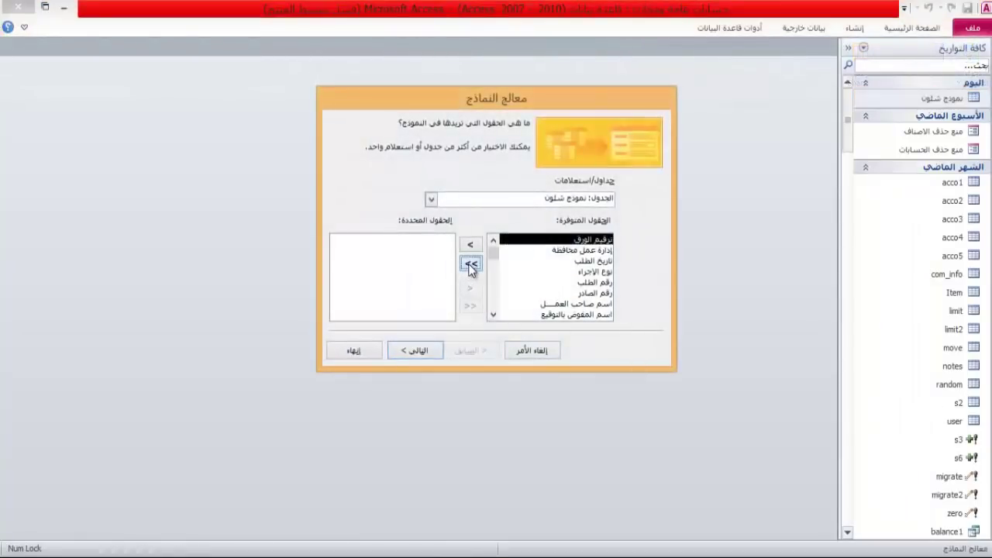
{"action": "left_click", "coordinate": [418, 350]}
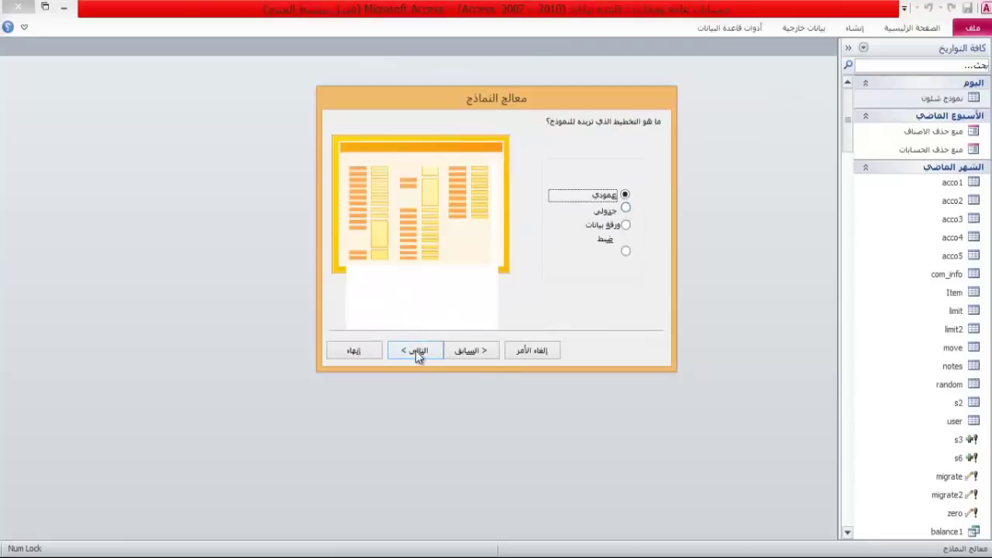
{"action": "left_click", "coordinate": [415, 350]}
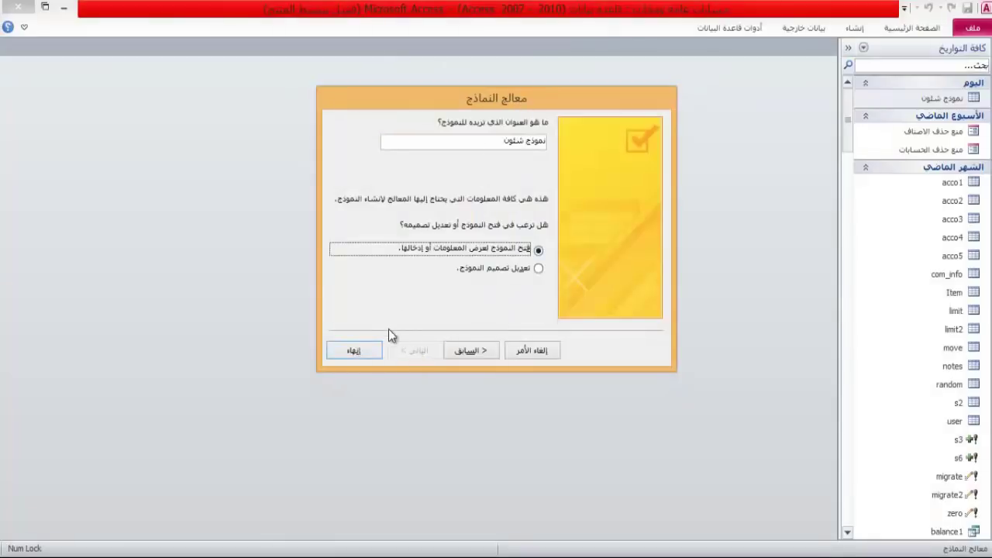
{"action": "left_click", "coordinate": [347, 356]}
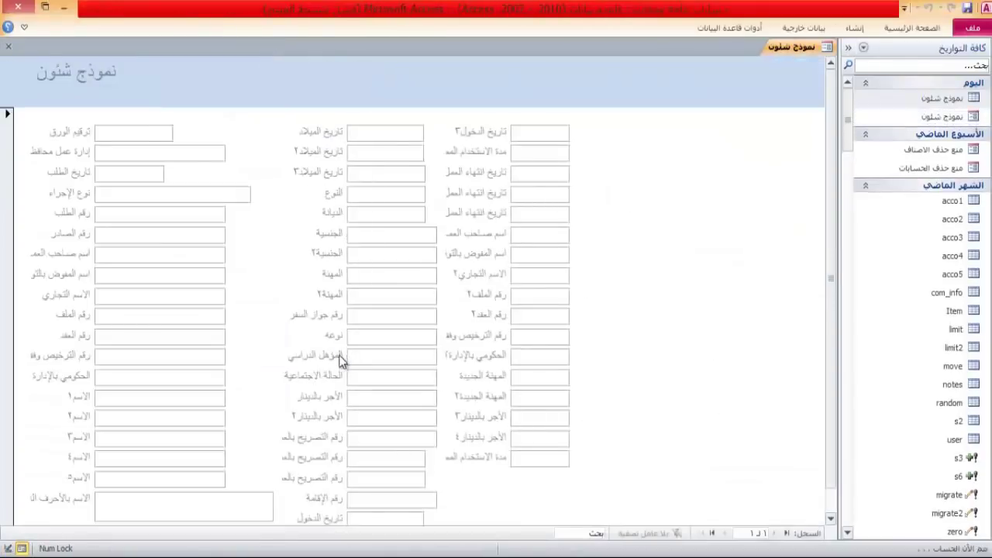
Compare the new form's layout with the work-permit request form in the Word document and return to Access.
{"action": "key", "text": "alt+Tab"}
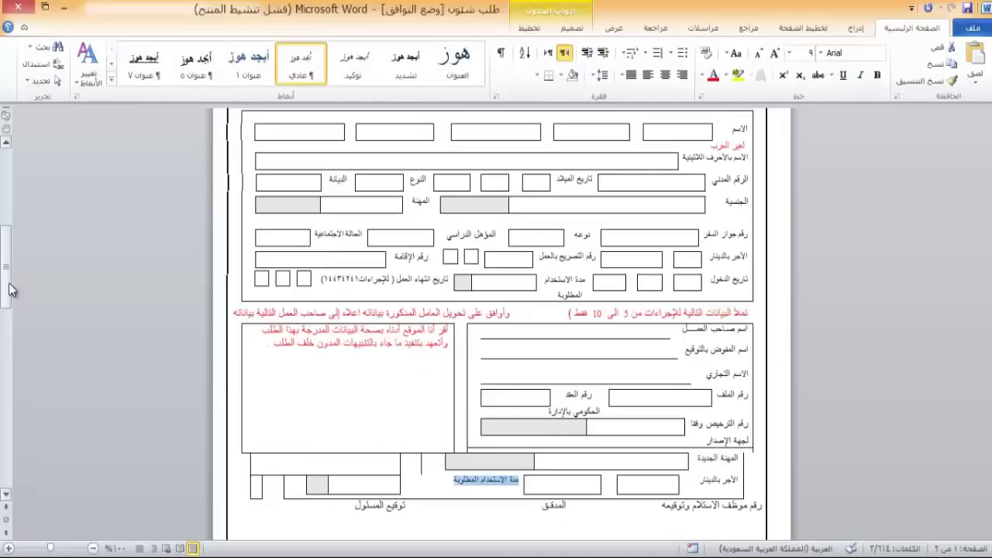
{"action": "left_click_drag", "start_coordinate": [6, 272], "coordinate": [6, 136]}
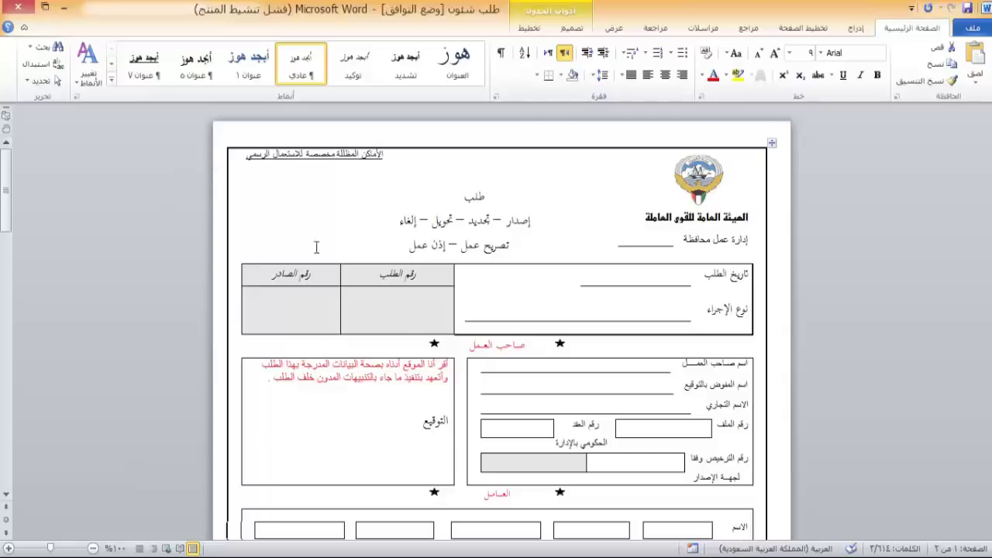
{"action": "left_click_drag", "start_coordinate": [6, 208], "coordinate": [20, 127]}
{"action": "key", "text": "alt+Tab"}
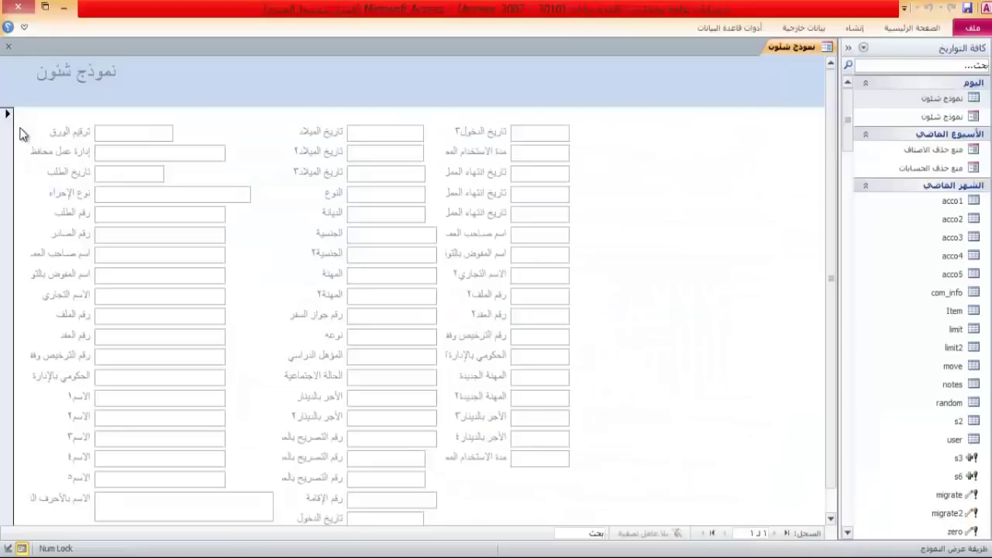
{"action": "key", "text": "alt+Tab"}
{"action": "key", "text": "alt+Tab"}
Open the "نموذج شئون" form in design view, set its pop-up property (منبثق) to yes (نعم), and display it in form view.
{"action": "right_click", "coordinate": [803, 41]}
{"action": "left_click", "coordinate": [859, 126]}
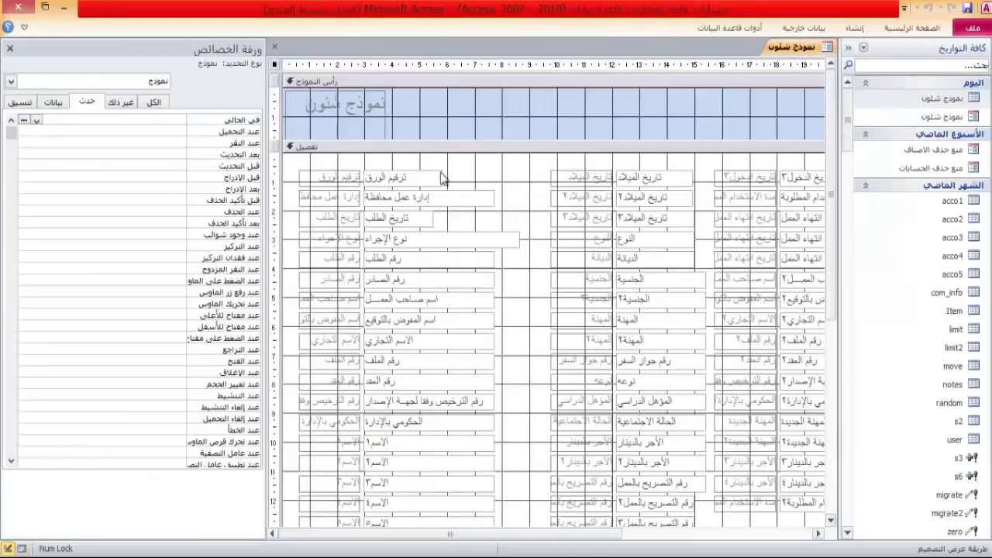
{"action": "left_click", "coordinate": [155, 104]}
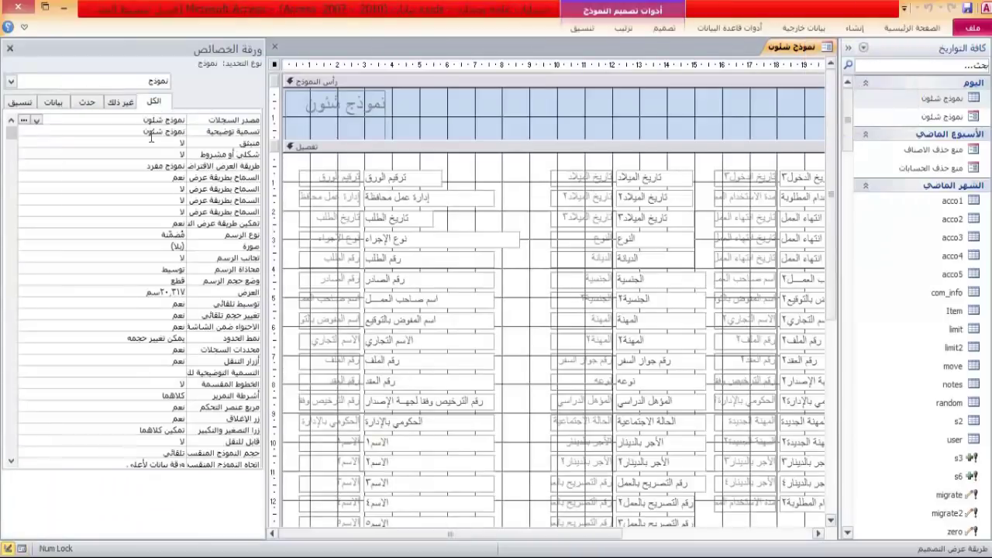
{"action": "left_click", "coordinate": [178, 142]}
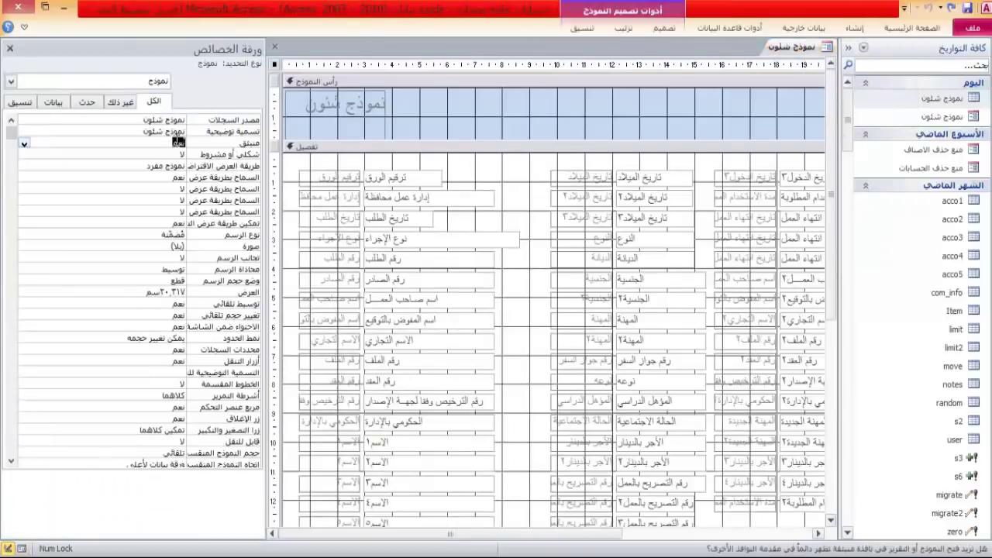
{"action": "left_click", "coordinate": [933, 29]}
{"action": "left_click", "coordinate": [973, 56]}
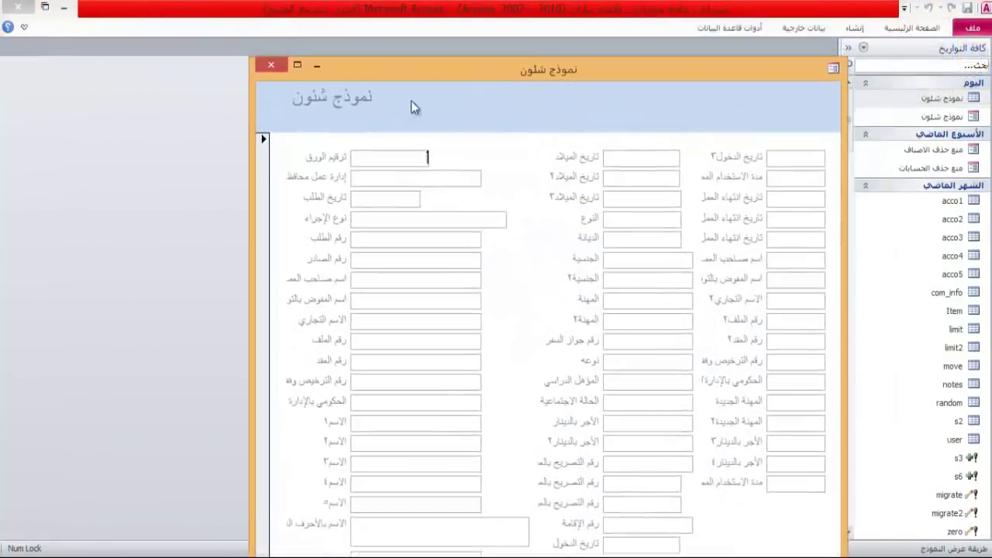
Move the pop-up form window slightly higher and return the form to design view.
{"action": "left_click_drag", "start_coordinate": [598, 74], "coordinate": [592, 51]}
{"action": "right_click", "coordinate": [592, 47]}
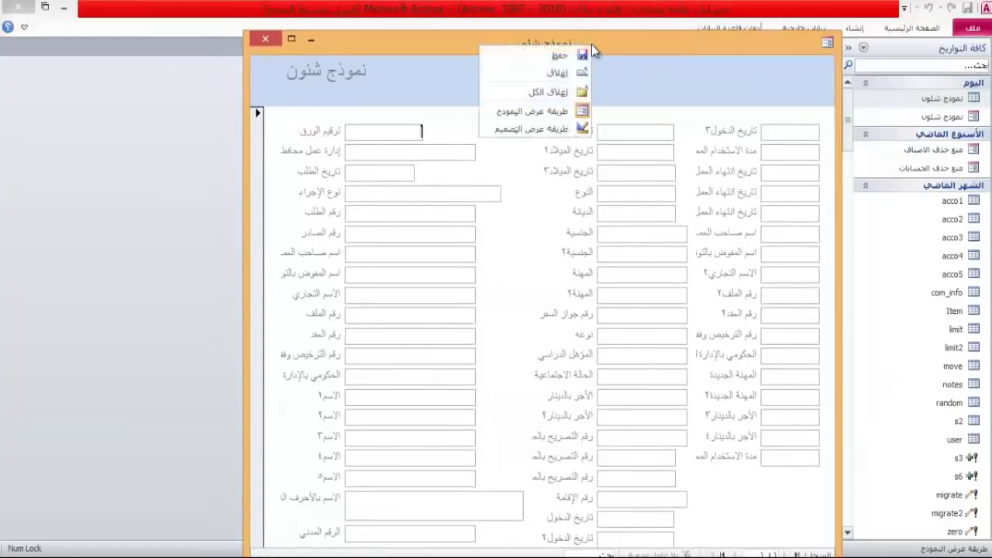
{"action": "left_click", "coordinate": [556, 130]}
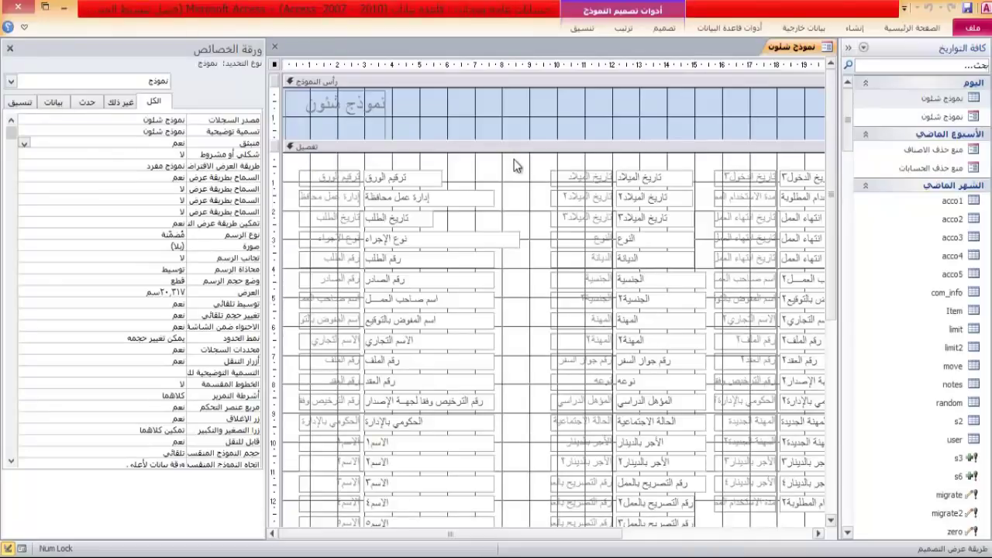
Move the second and third columns of fields together beneath the first column, starting under the "الرقم المدني" field in the detail section.
{"action": "left_click_drag", "start_coordinate": [559, 160], "coordinate": [806, 387]}
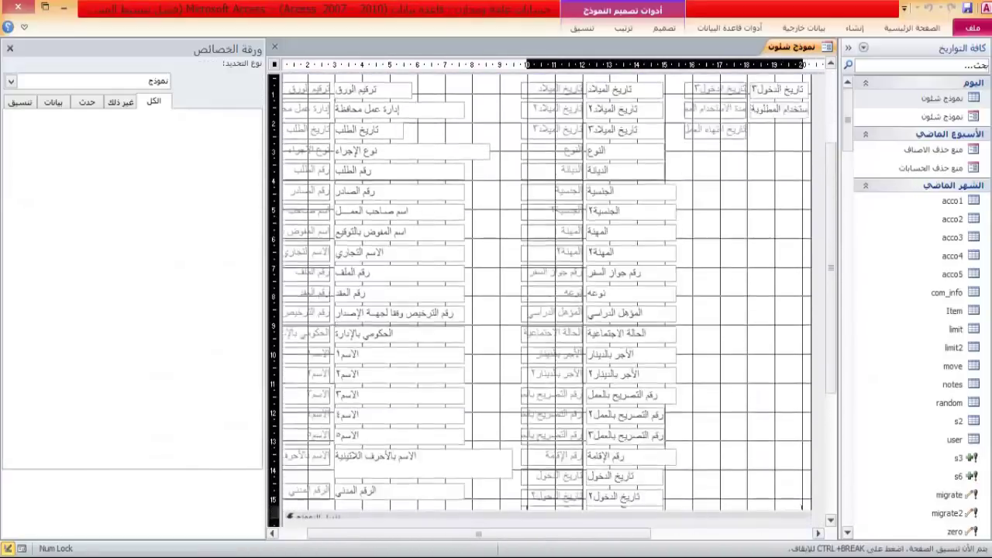
{"action": "scroll", "coordinate": [794, 434], "scroll_direction": "down", "scroll_amount": 3}
{"action": "left_click_drag", "start_coordinate": [794, 426], "coordinate": [791, 471]}
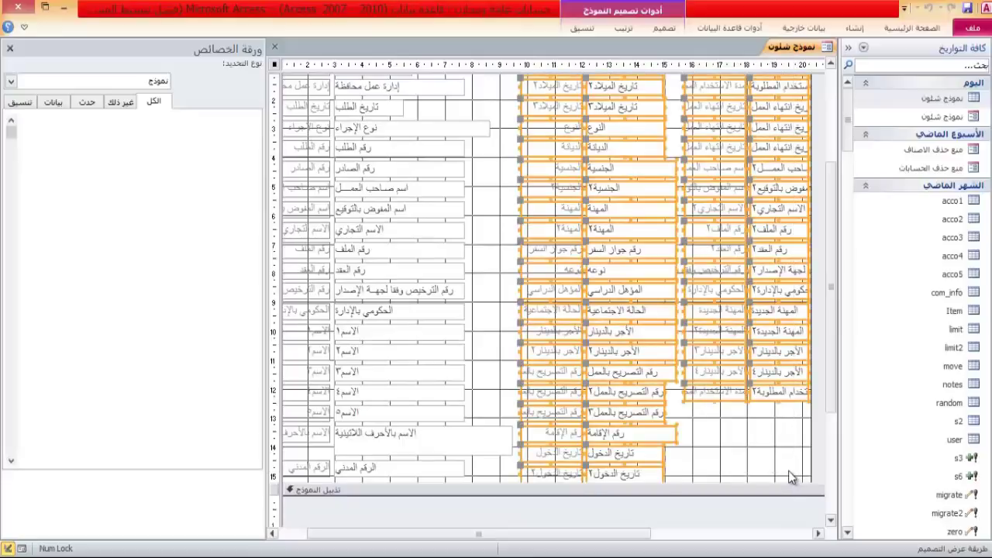
{"action": "left_click_drag", "start_coordinate": [631, 508], "coordinate": [399, 511]}
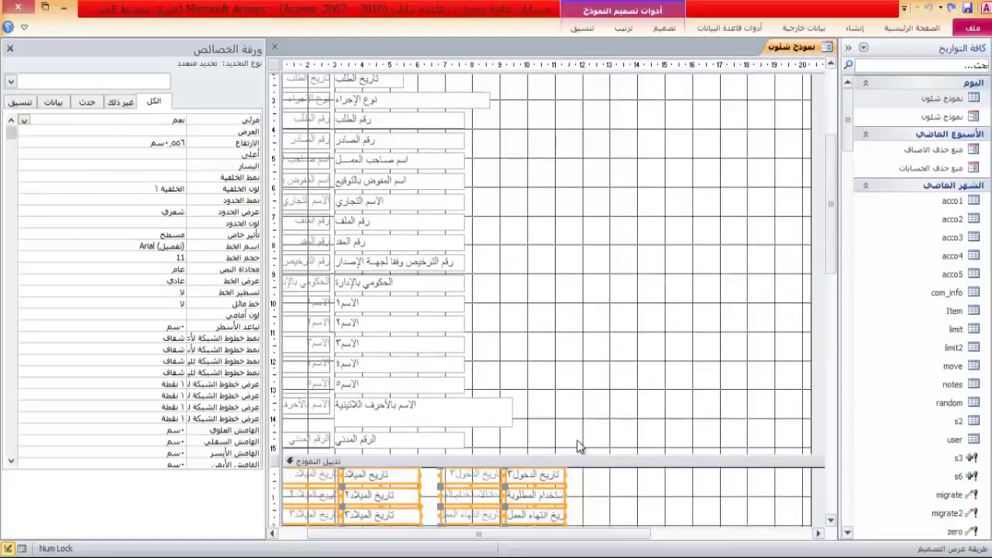
{"action": "left_click_drag", "start_coordinate": [507, 486], "coordinate": [515, 451]}
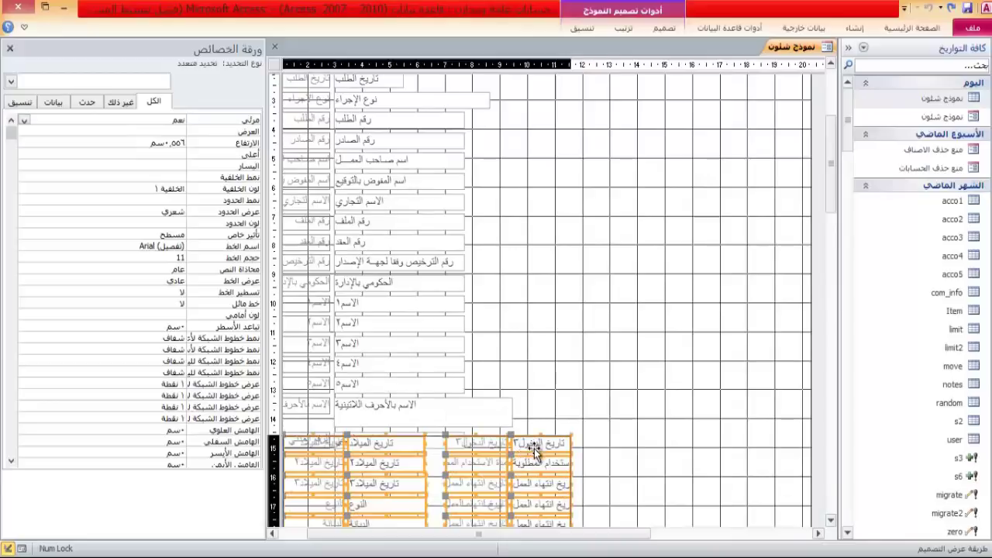
{"action": "key", "text": "ctrl+z"}
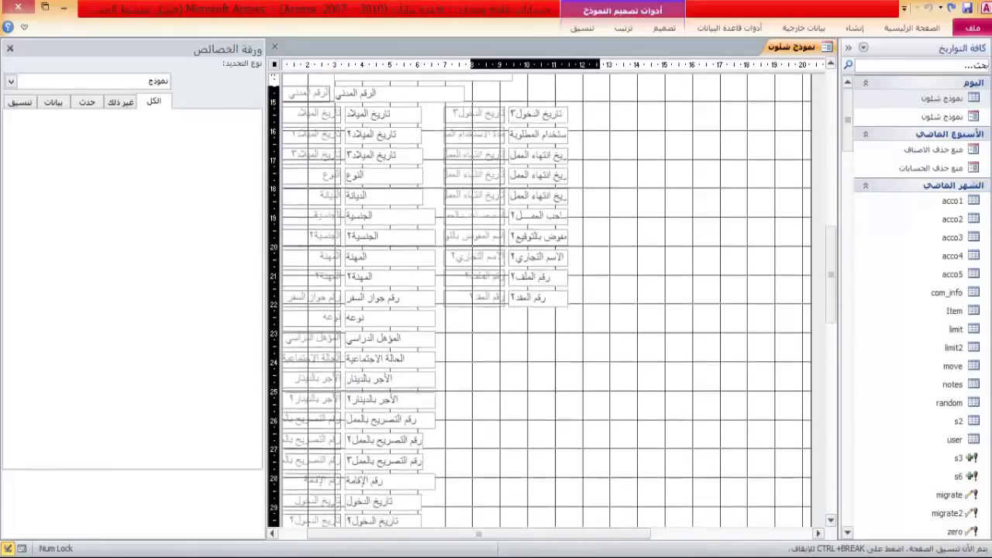
Move the third column of fields, starting with "تاريخ الدخول٣", beneath the second column's last field, "تاريخ الدخول٢".
{"action": "key", "text": "ctrl+z"}
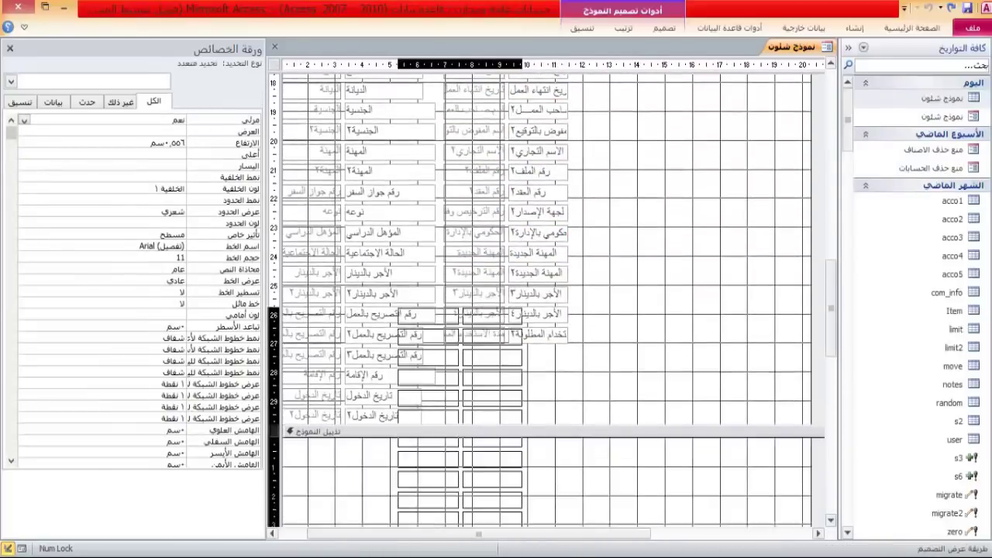
{"action": "left_click_drag", "start_coordinate": [333, 527], "coordinate": [419, 411]}
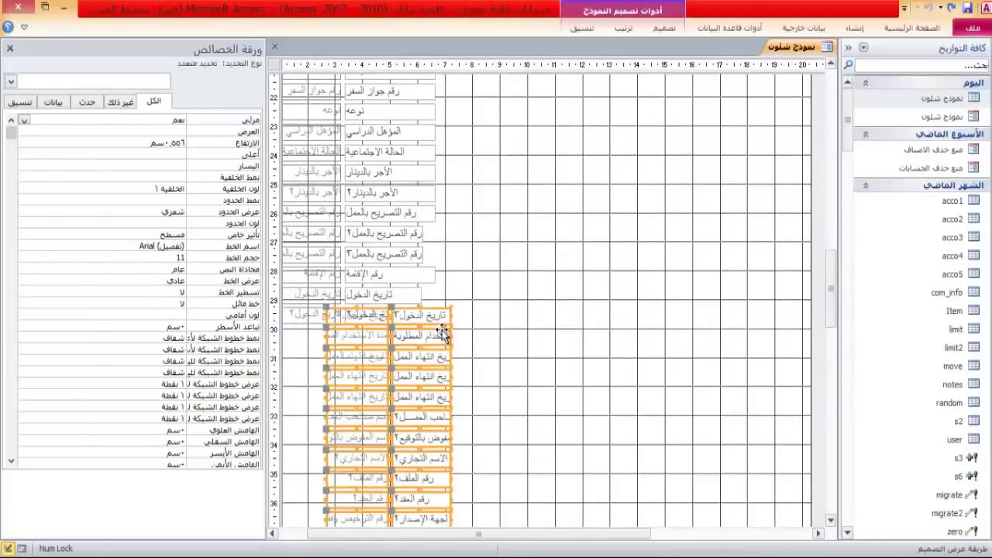
{"action": "left_click_drag", "start_coordinate": [442, 332], "coordinate": [401, 352]}
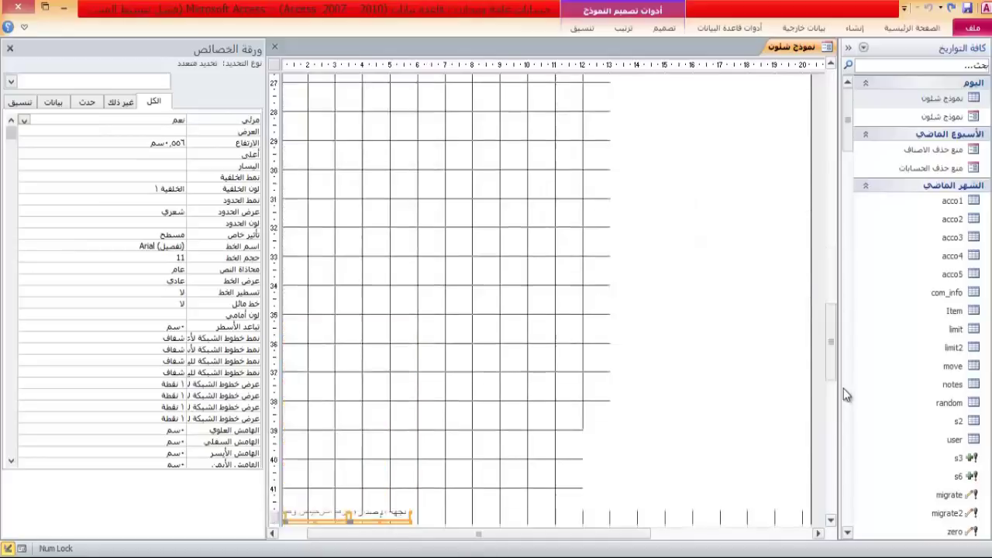